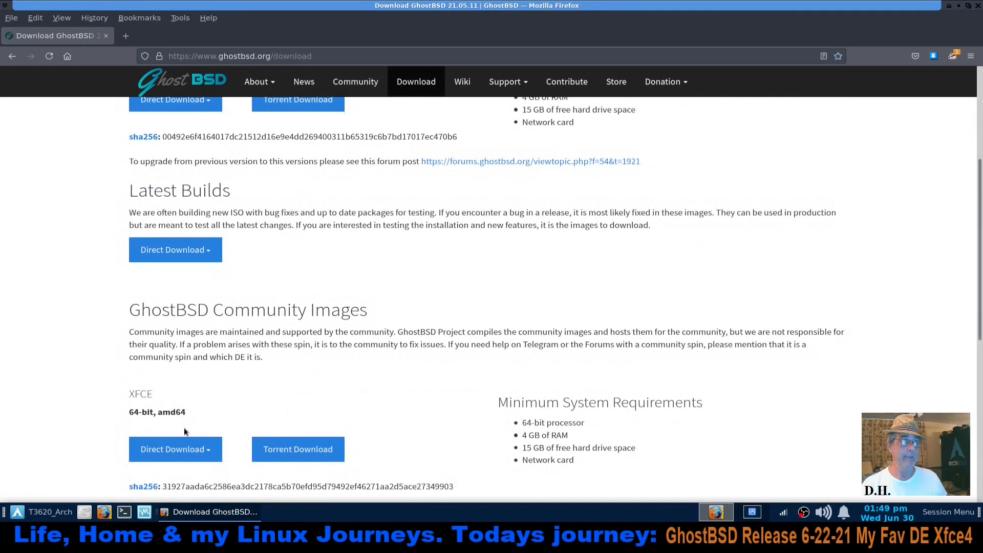
Review the official and community XFCE images on the GhostBSD download page, and return to the site's home page
{"action": "scroll", "coordinate": [52, 367], "scroll_direction": "up", "scroll_amount": 3}
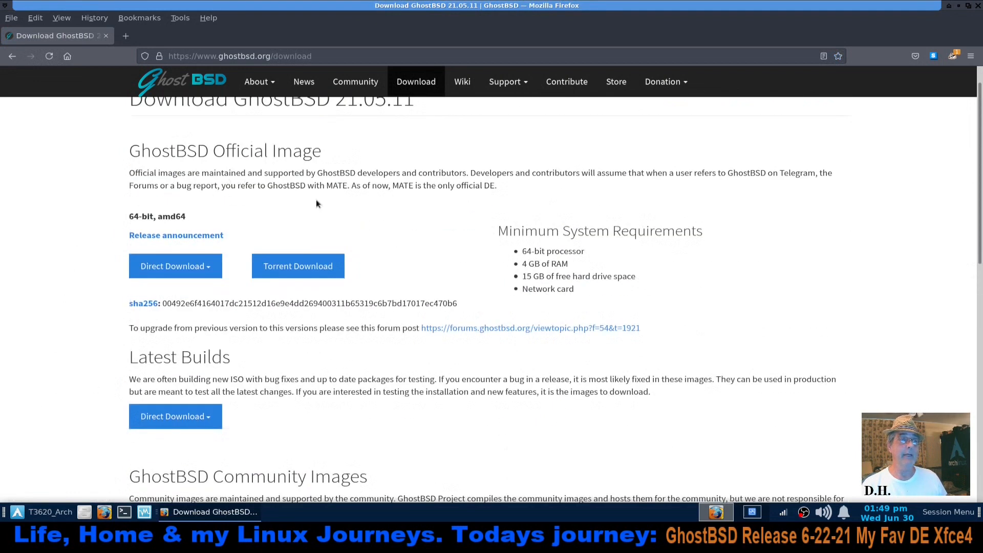
{"action": "scroll", "coordinate": [316, 203], "scroll_direction": "down", "scroll_amount": 1}
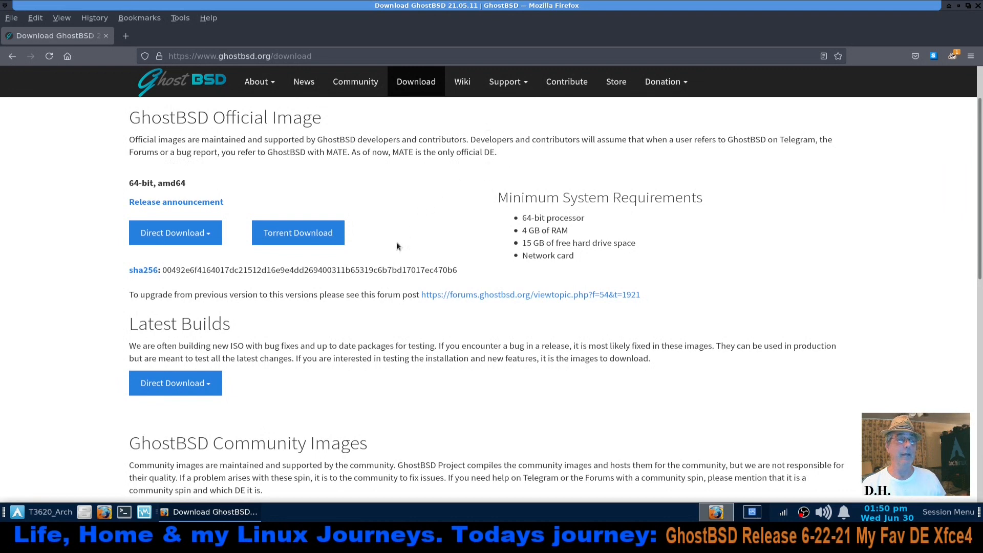
{"action": "scroll", "coordinate": [90, 365], "scroll_direction": "down", "scroll_amount": 1}
{"action": "scroll", "coordinate": [90, 366], "scroll_direction": "down", "scroll_amount": 3}
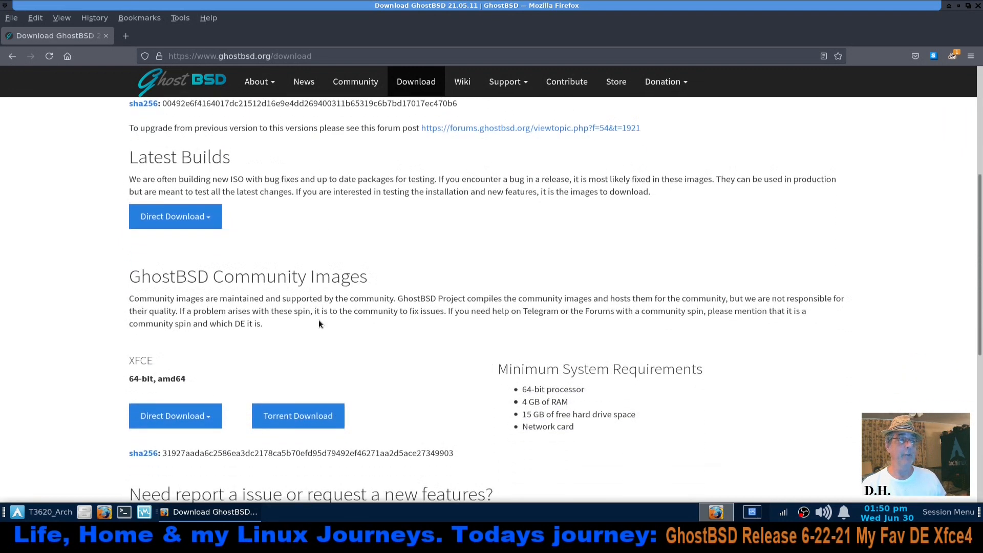
{"action": "scroll", "coordinate": [318, 321], "scroll_direction": "down", "scroll_amount": 1}
{"action": "scroll", "coordinate": [435, 306], "scroll_direction": "down", "scroll_amount": 1}
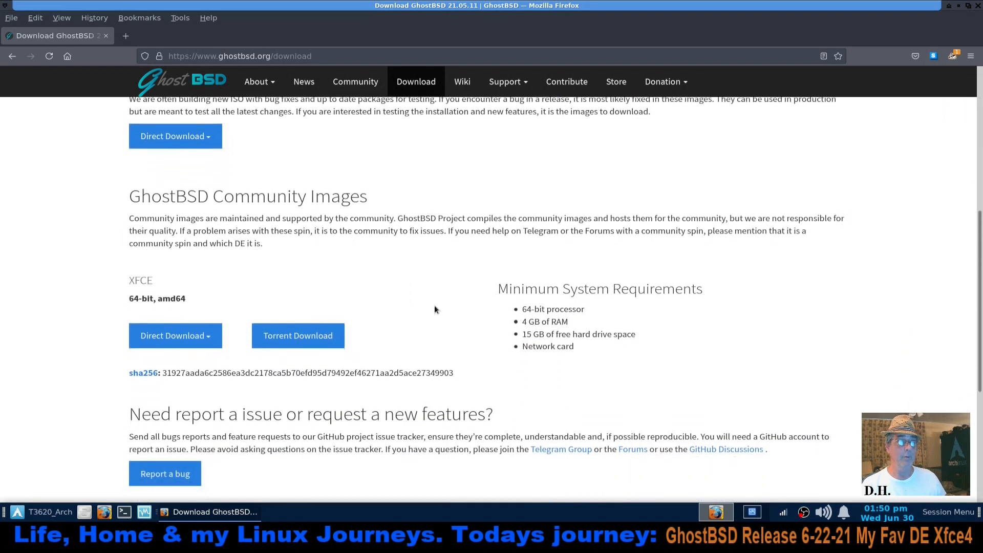
{"action": "scroll", "coordinate": [434, 309], "scroll_direction": "down", "scroll_amount": 1}
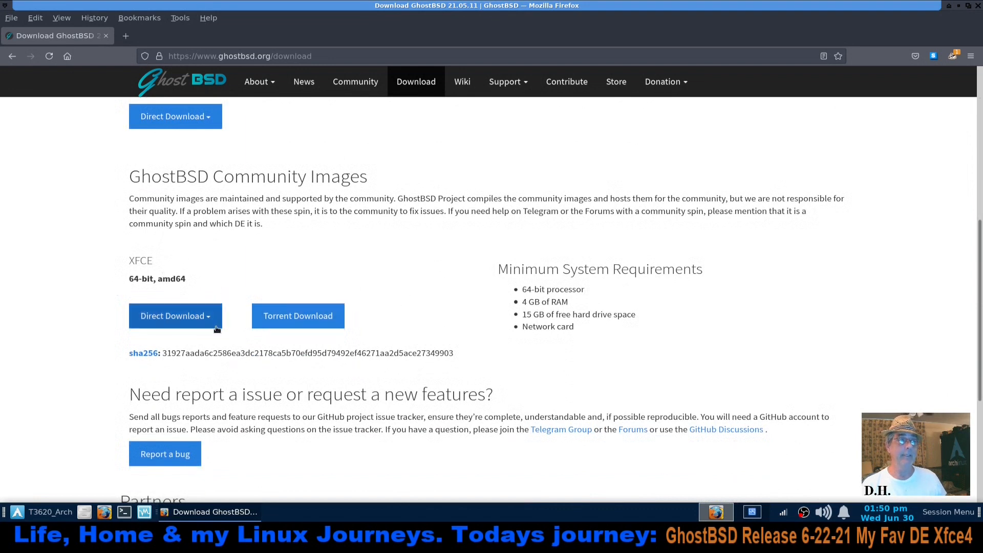
{"action": "left_click", "coordinate": [10, 57]}
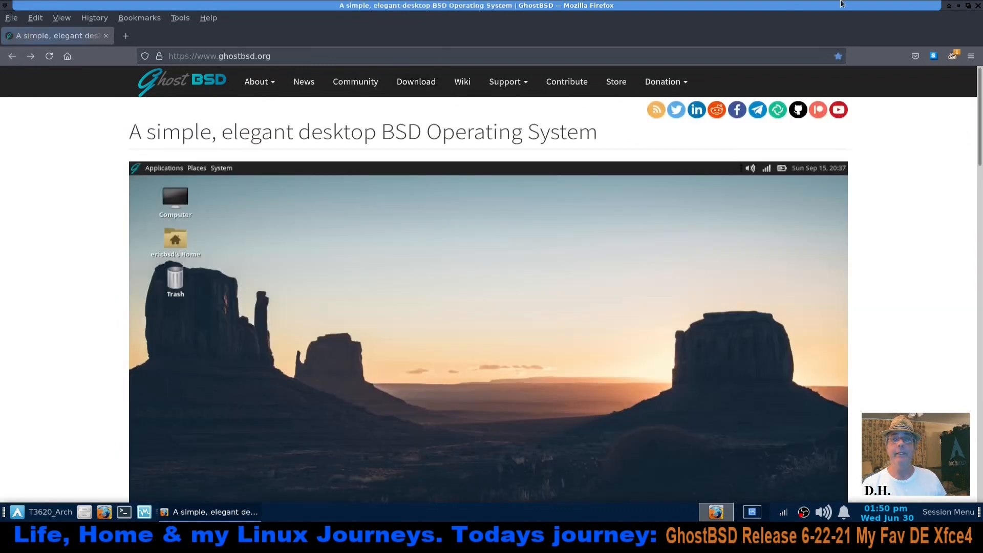
Switch to VirtualBox Manager, start the GhostBSD_Xfce4 virtual machine and minimize the manager window
{"action": "left_click", "coordinate": [753, 513]}
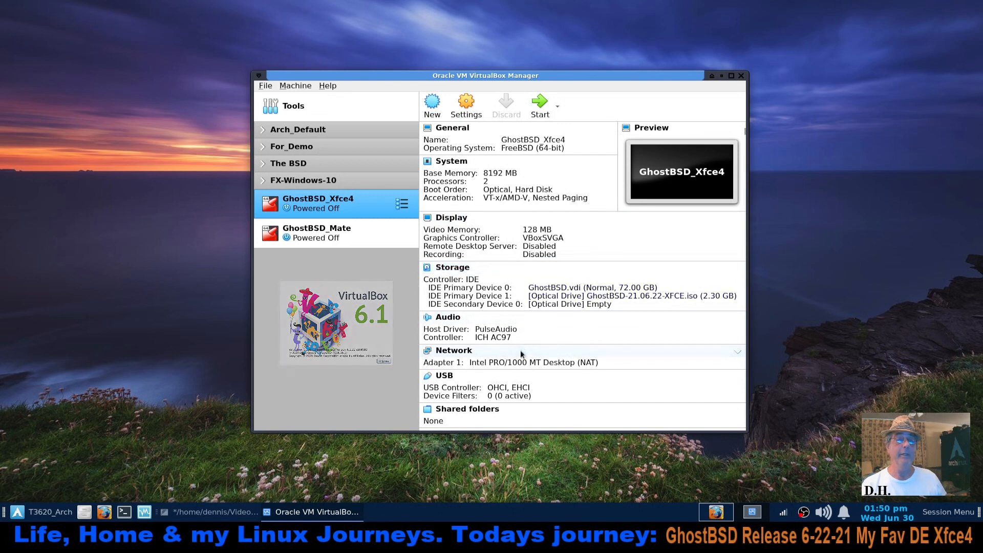
{"action": "left_click", "coordinate": [537, 108]}
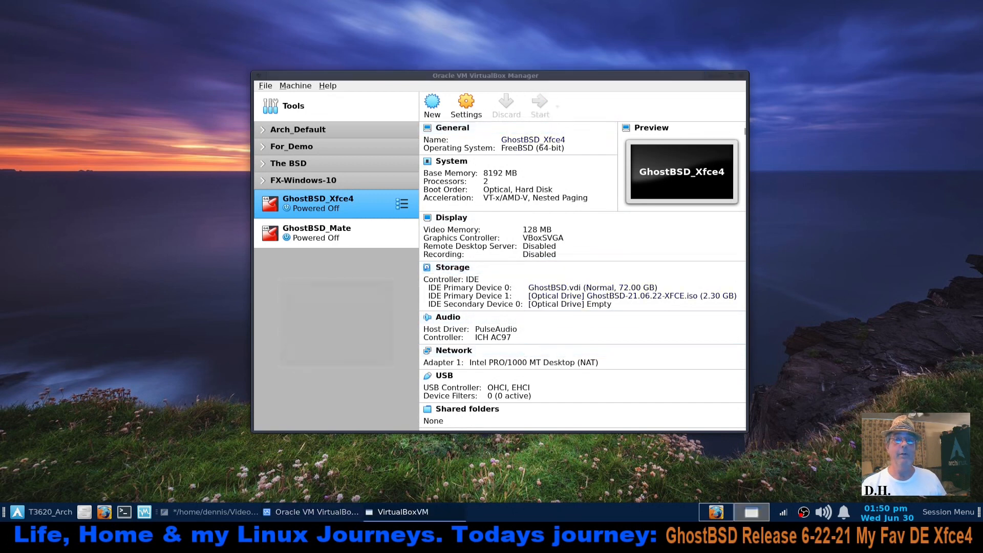
{"action": "left_click", "coordinate": [724, 76]}
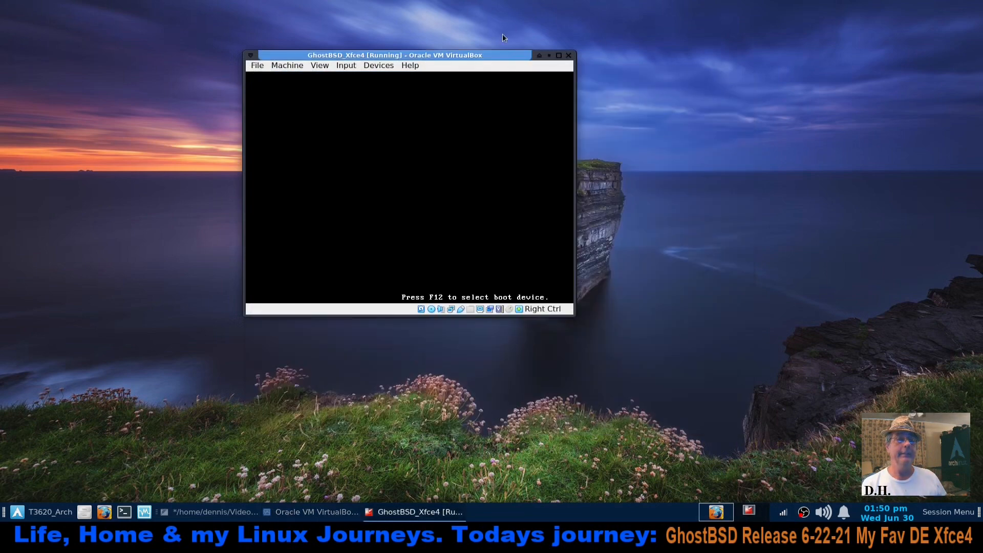
Enlarge and reposition the running GhostBSD_Xfce4 window on the host desktop
{"action": "left_click_drag", "start_coordinate": [491, 53], "coordinate": [538, 81]}
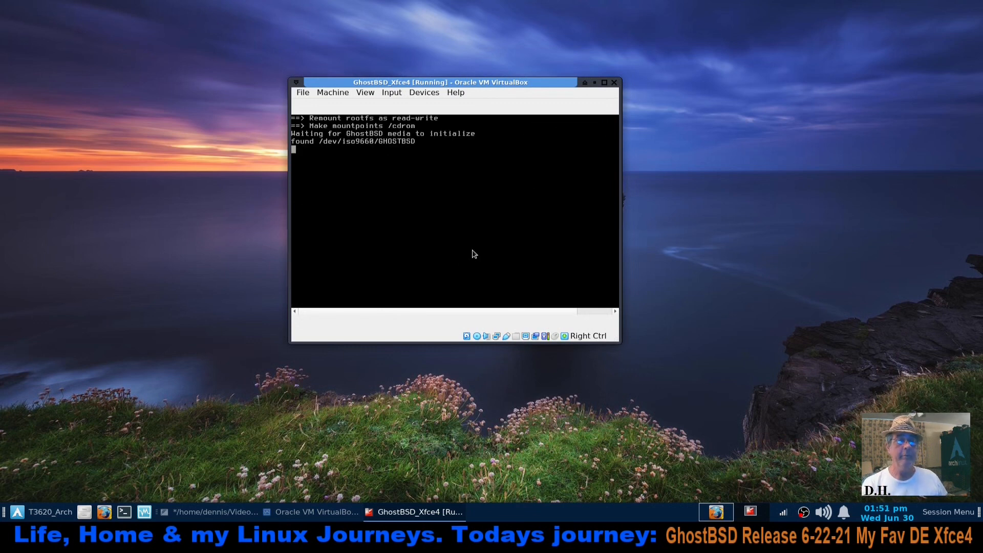
{"action": "left_click_drag", "start_coordinate": [623, 81], "coordinate": [714, 20]}
{"action": "left_click_drag", "start_coordinate": [617, 24], "coordinate": [623, 81]}
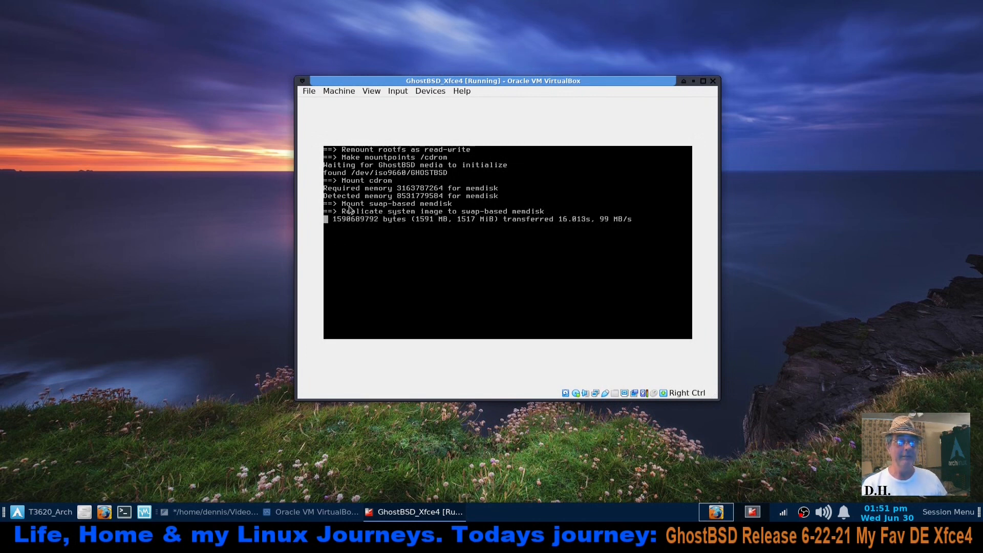
Examine the wiki links and pkg commands in the GhostBSD_Notes file, and minimize the notes window
{"action": "left_click", "coordinate": [205, 514]}
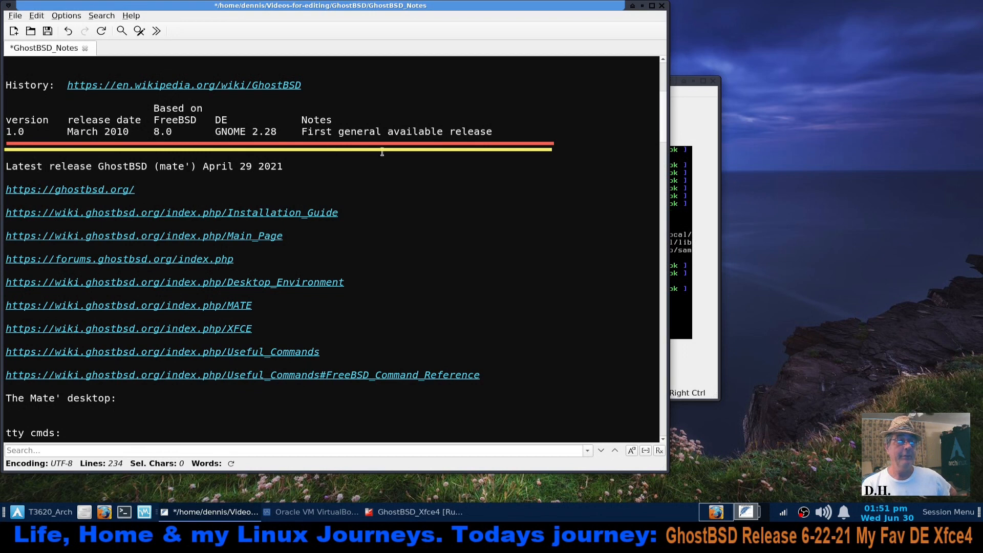
{"action": "scroll", "coordinate": [399, 171], "scroll_direction": "down", "scroll_amount": 2}
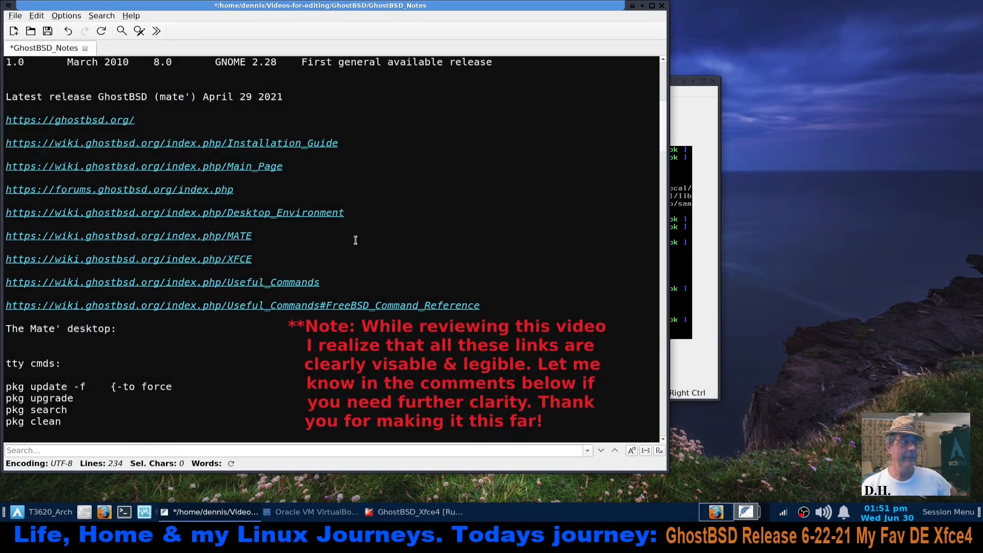
{"action": "scroll", "coordinate": [355, 240], "scroll_direction": "down", "scroll_amount": 1}
{"action": "scroll", "coordinate": [356, 240], "scroll_direction": "down", "scroll_amount": 1}
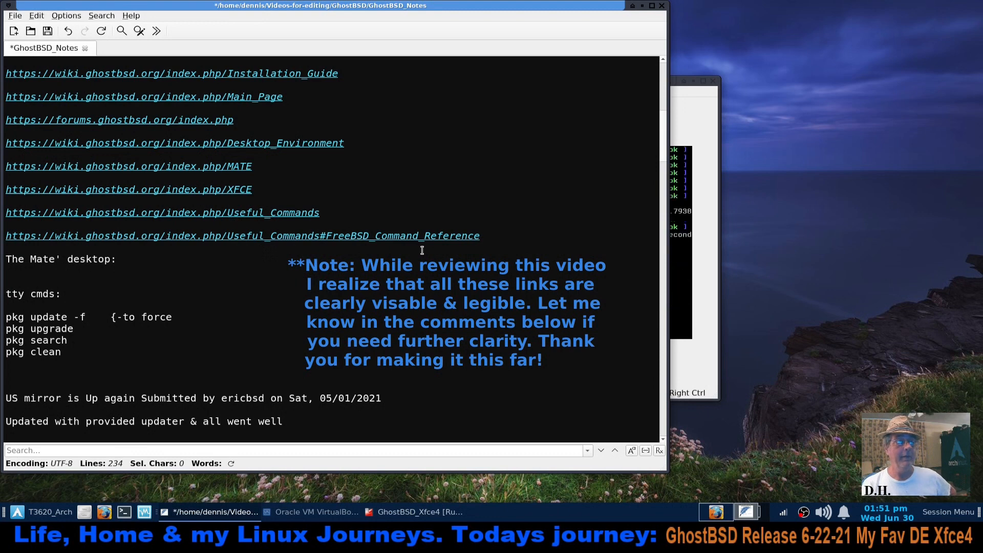
{"action": "scroll", "coordinate": [306, 295], "scroll_direction": "down", "scroll_amount": 2}
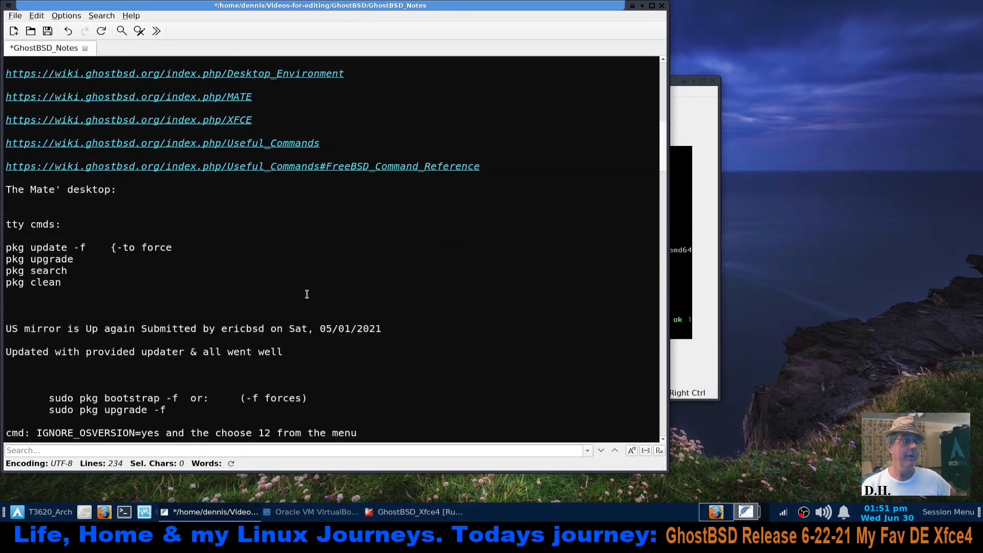
{"action": "scroll", "coordinate": [306, 294], "scroll_direction": "down", "scroll_amount": 1}
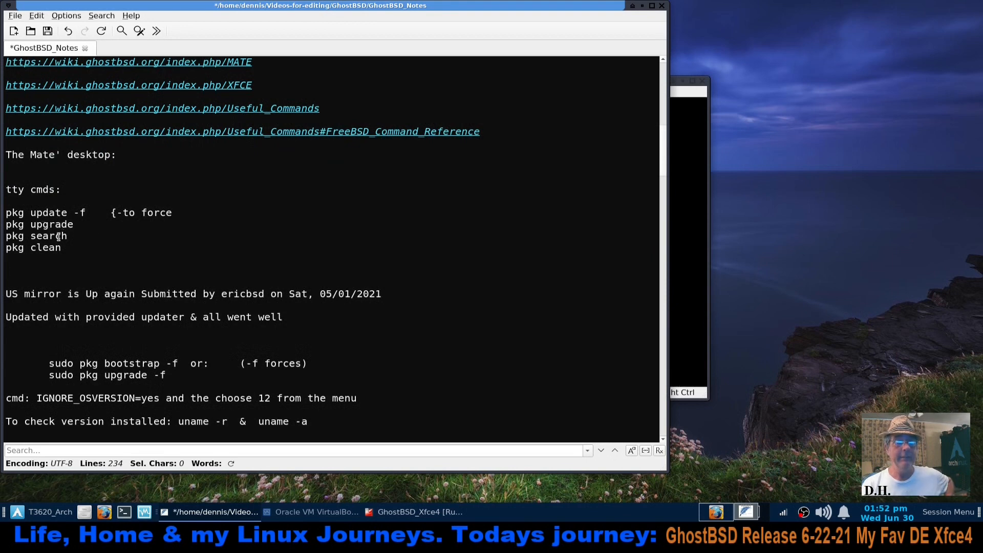
{"action": "left_click", "coordinate": [642, 7]}
Apply a 1920x1080 resolution in the guest's Display settings and switch the virtual machine to full screen
{"action": "left_click_drag", "start_coordinate": [557, 82], "coordinate": [548, 97]}
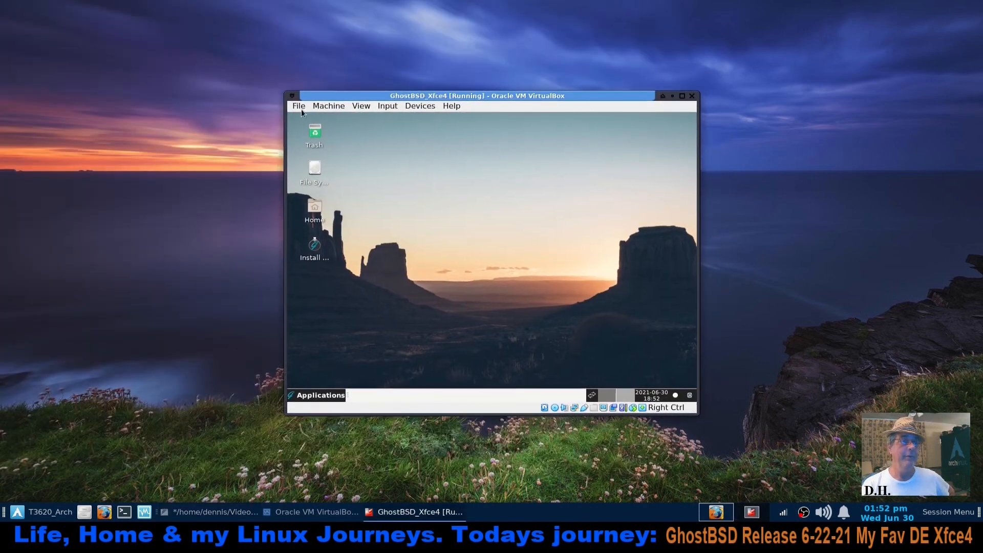
{"action": "left_click", "coordinate": [297, 397]}
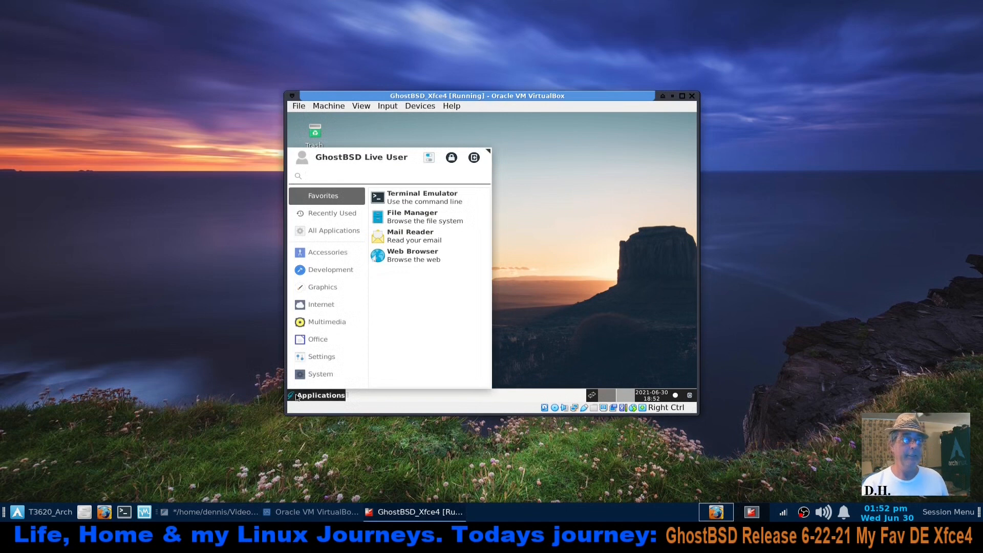
{"action": "left_click", "coordinate": [322, 357]}
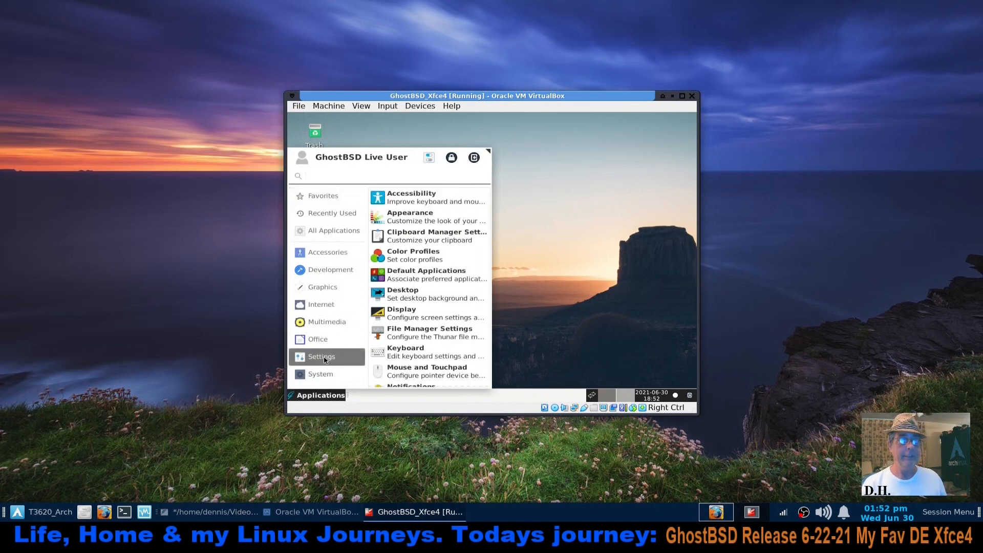
{"action": "left_click", "coordinate": [407, 314]}
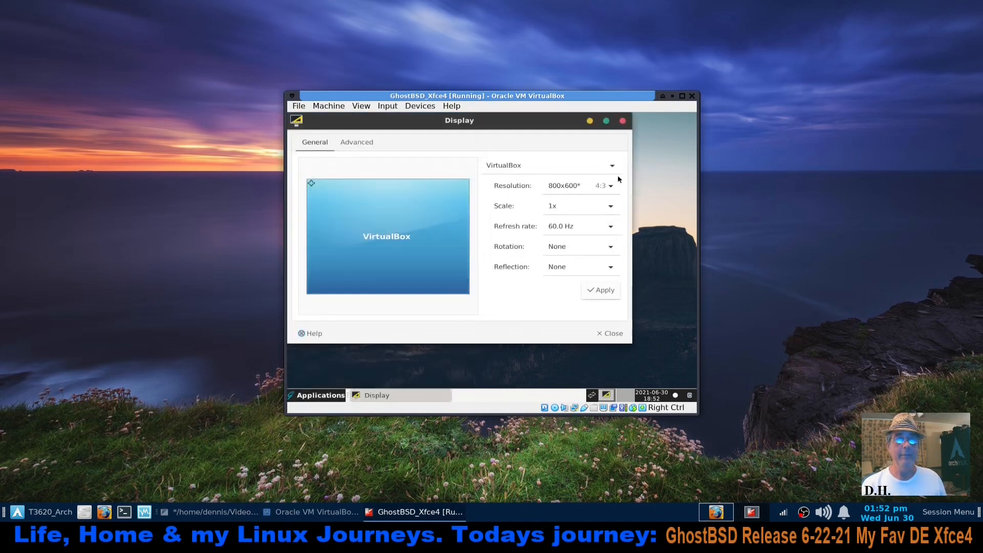
{"action": "left_click", "coordinate": [611, 187]}
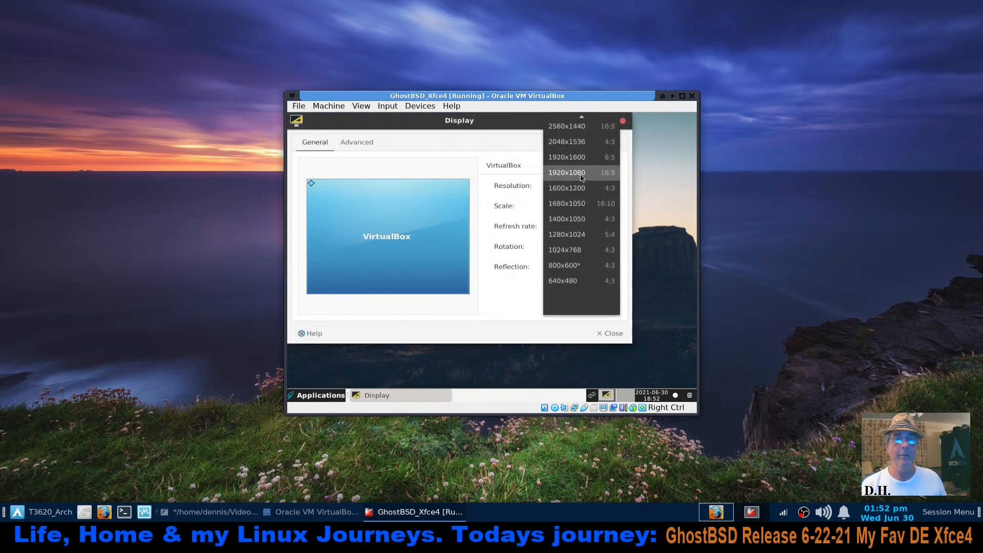
{"action": "left_click", "coordinate": [580, 177]}
{"action": "left_click", "coordinate": [601, 290]}
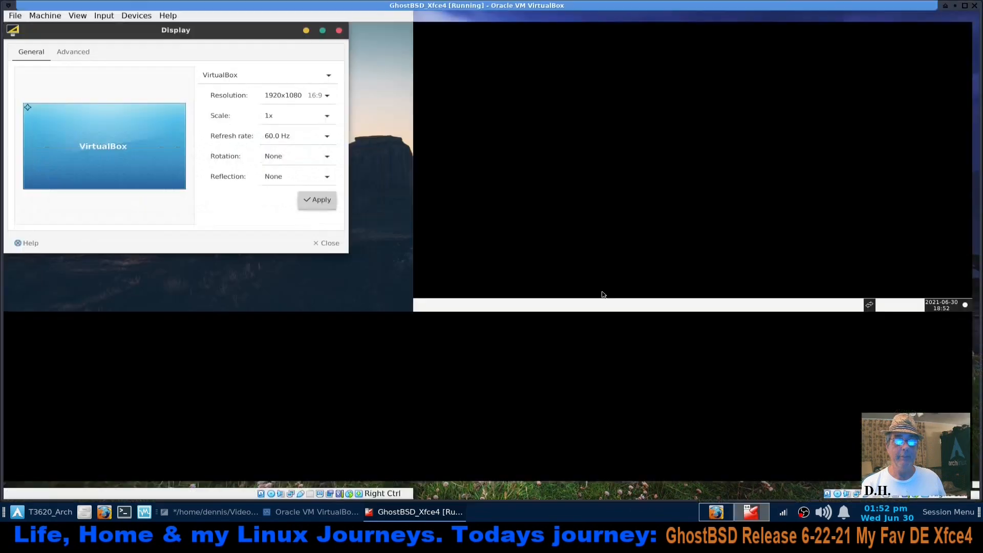
{"action": "left_click", "coordinate": [179, 200]}
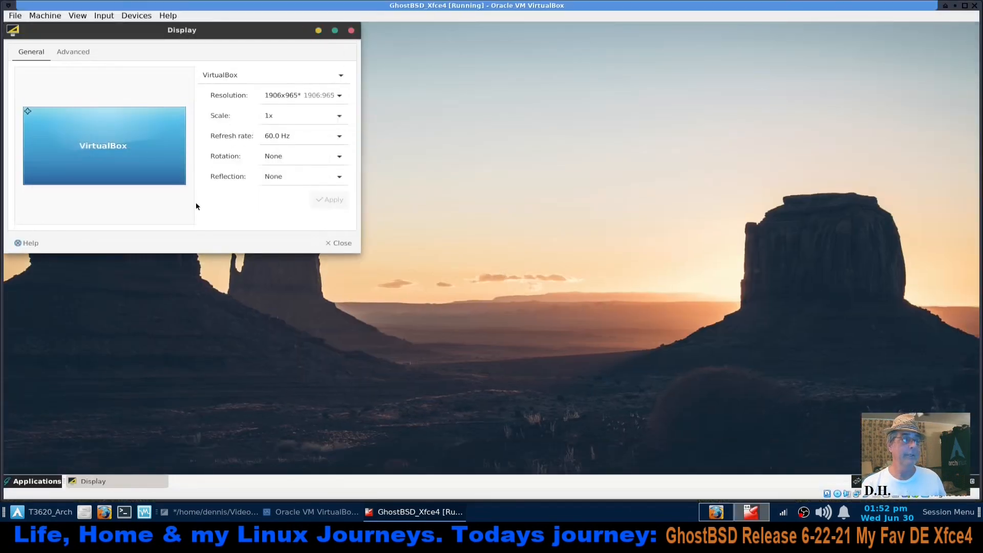
{"action": "left_click", "coordinate": [338, 244]}
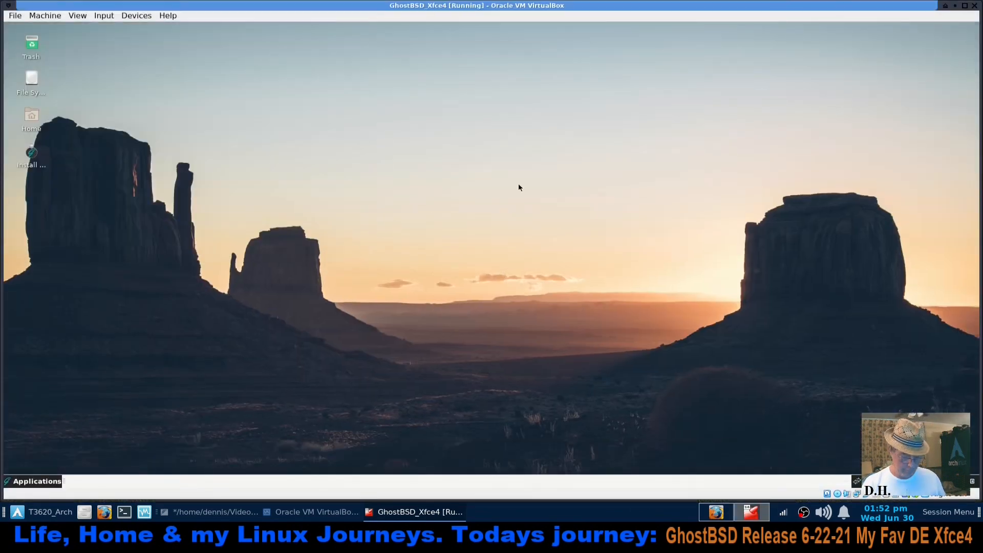
{"action": "key", "text": "Control_R+f"}
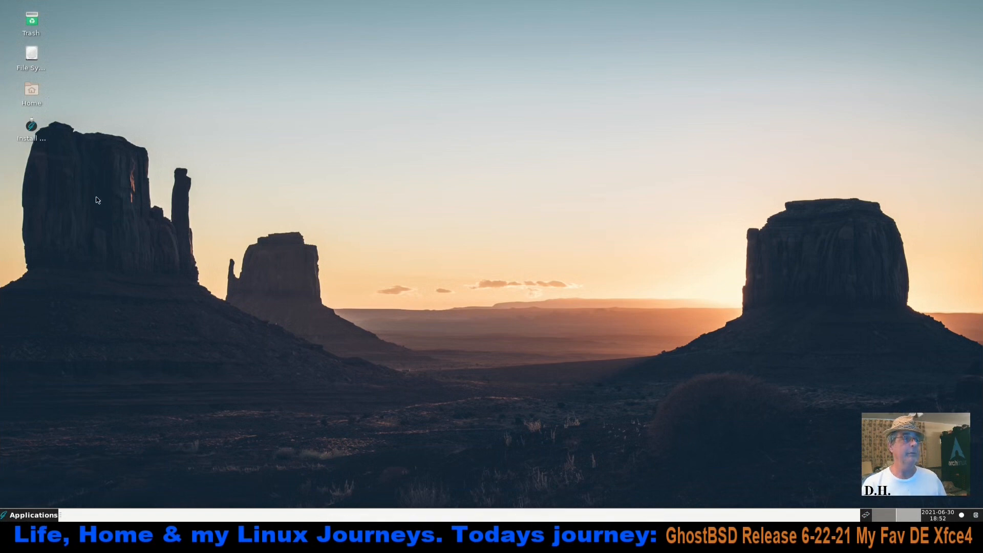
Move the installer shortcut to an empty area of the desktop, launch it and accept English as the language
{"action": "left_click_drag", "start_coordinate": [28, 127], "coordinate": [832, 59]}
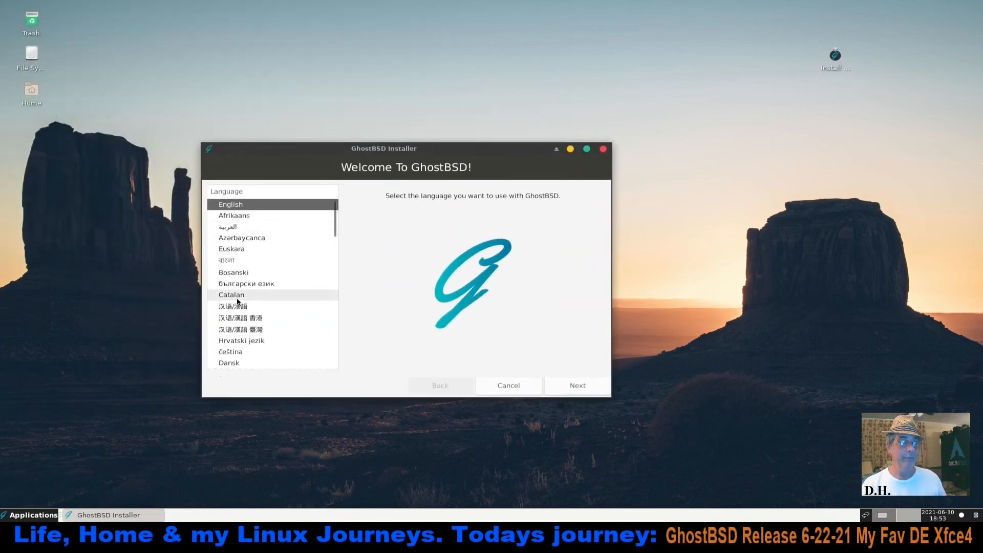
{"action": "scroll", "coordinate": [247, 302], "scroll_direction": "down", "scroll_amount": 3}
{"action": "scroll", "coordinate": [253, 312], "scroll_direction": "up", "scroll_amount": 3}
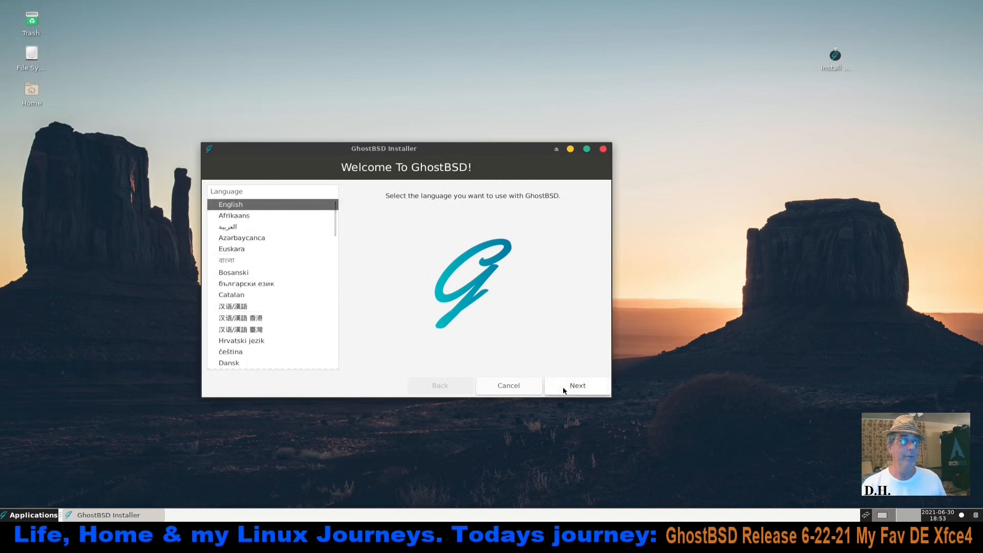
{"action": "left_click", "coordinate": [579, 386]}
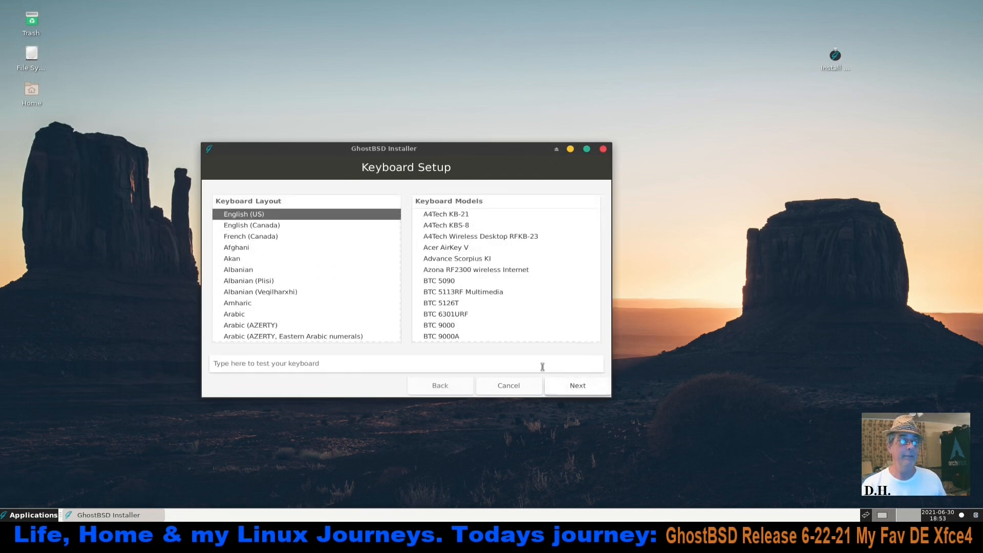
Test the English (US) keyboard layout with "This a Test %$#" and continue to the time zone selection
{"action": "left_click", "coordinate": [305, 362]}
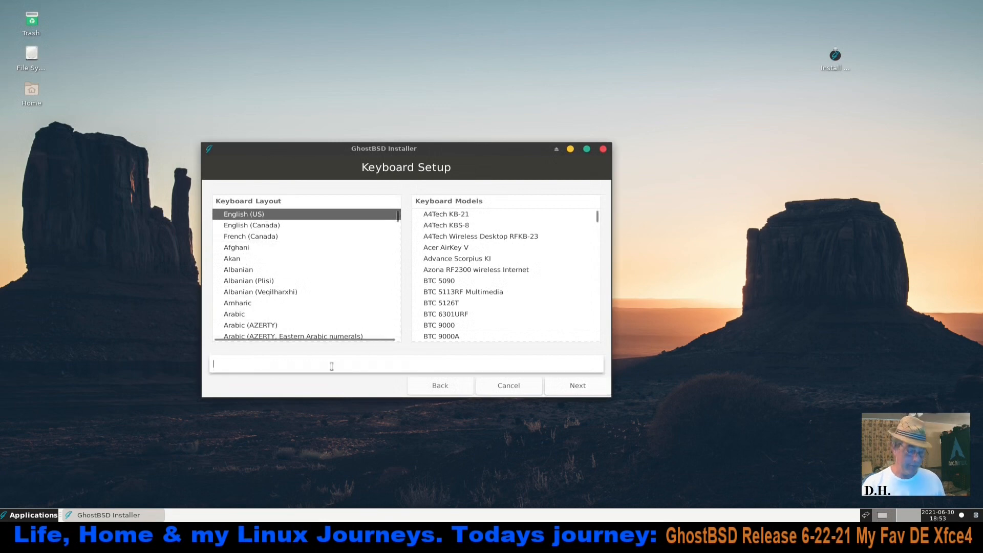
{"action": "type", "text": "This a"}
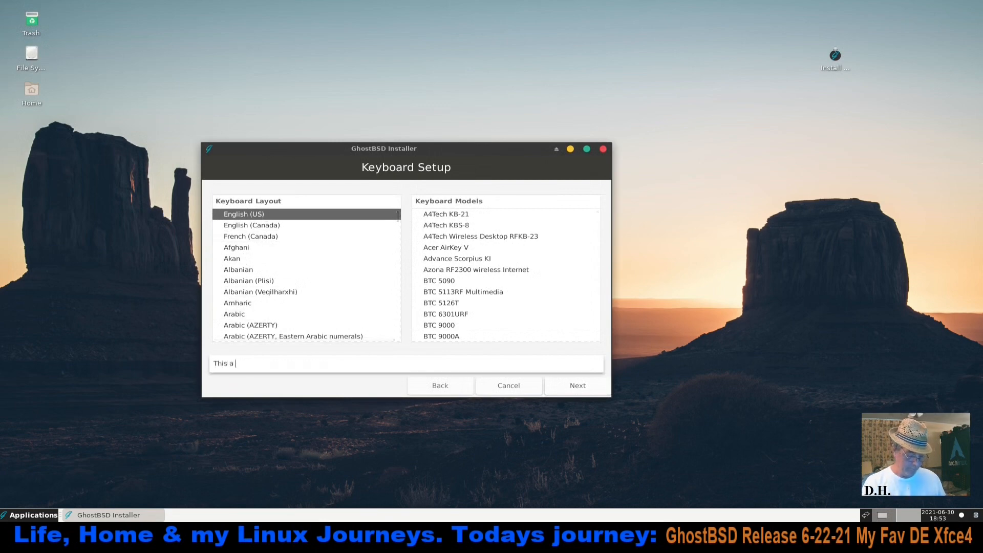
{"action": "type", "text": " Test %$#"}
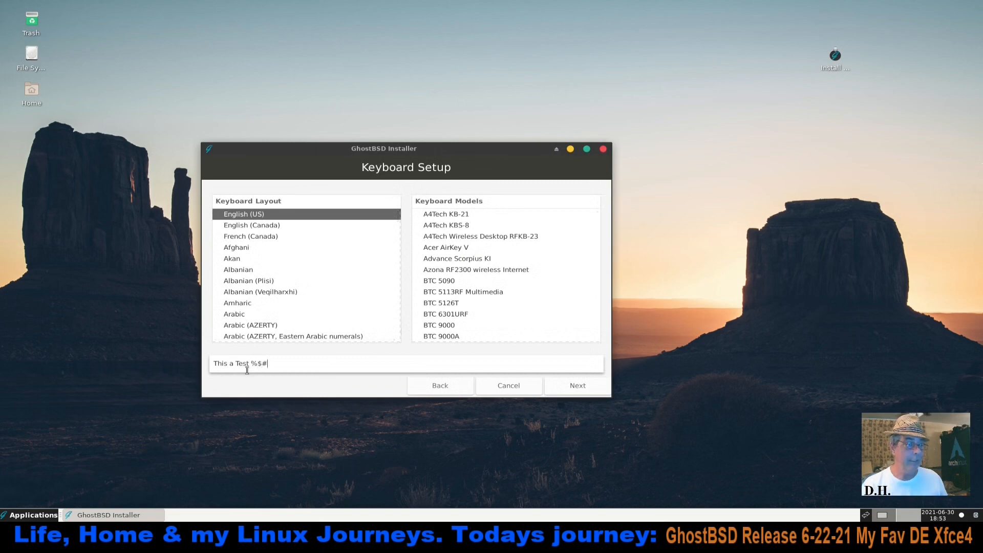
{"action": "left_click", "coordinate": [576, 388]}
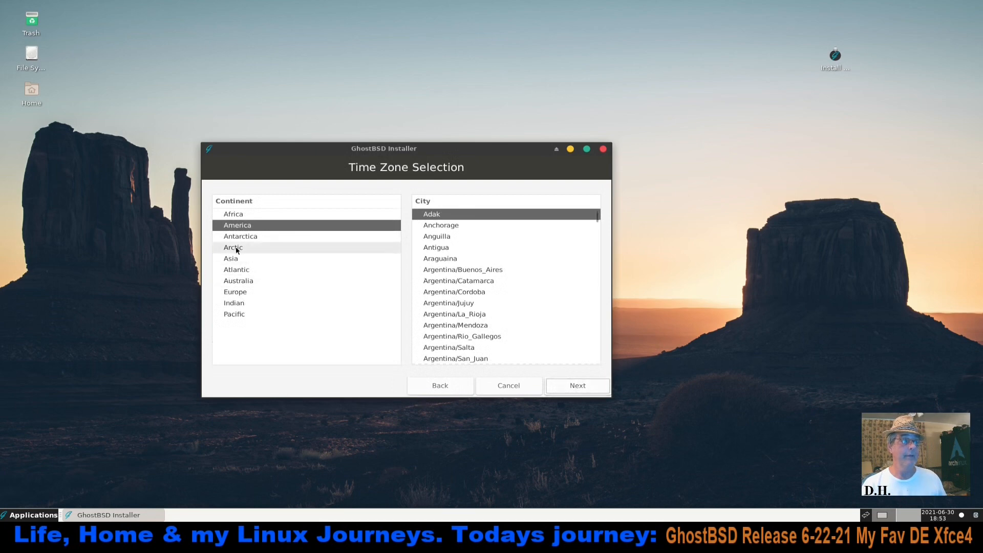
Choose Chicago as the time zone city for the America continent
{"action": "scroll", "coordinate": [487, 314], "scroll_direction": "down", "scroll_amount": 10}
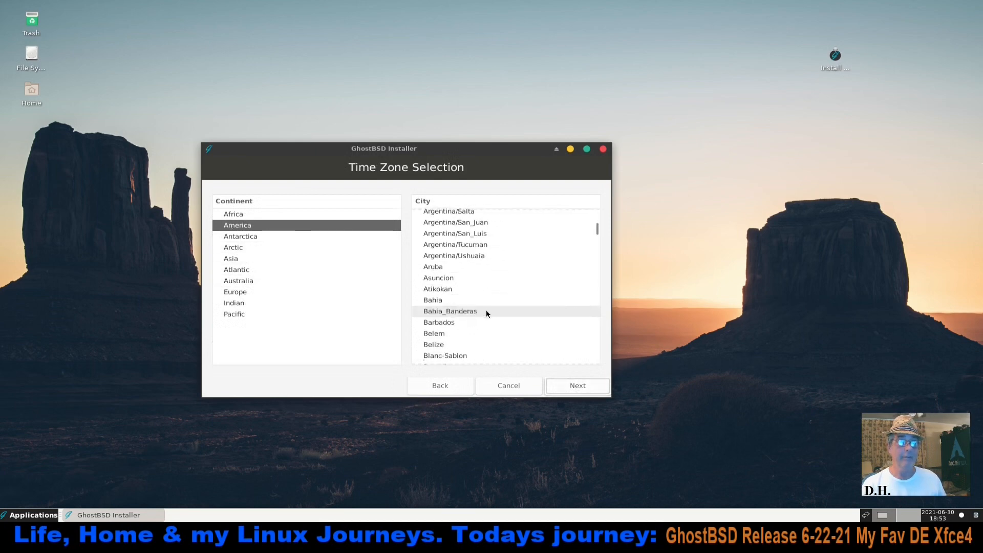
{"action": "scroll", "coordinate": [487, 314], "scroll_direction": "down", "scroll_amount": 5}
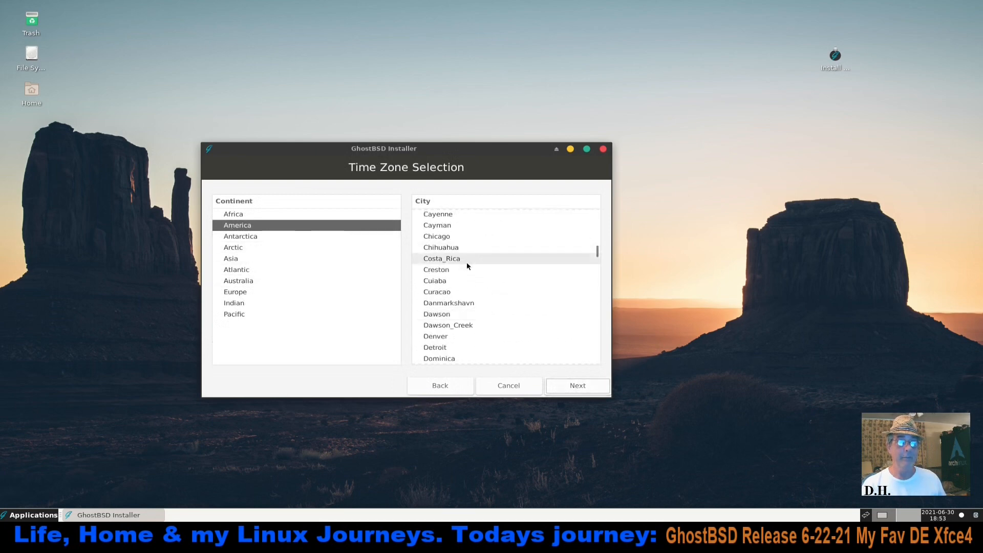
{"action": "left_click", "coordinate": [450, 235]}
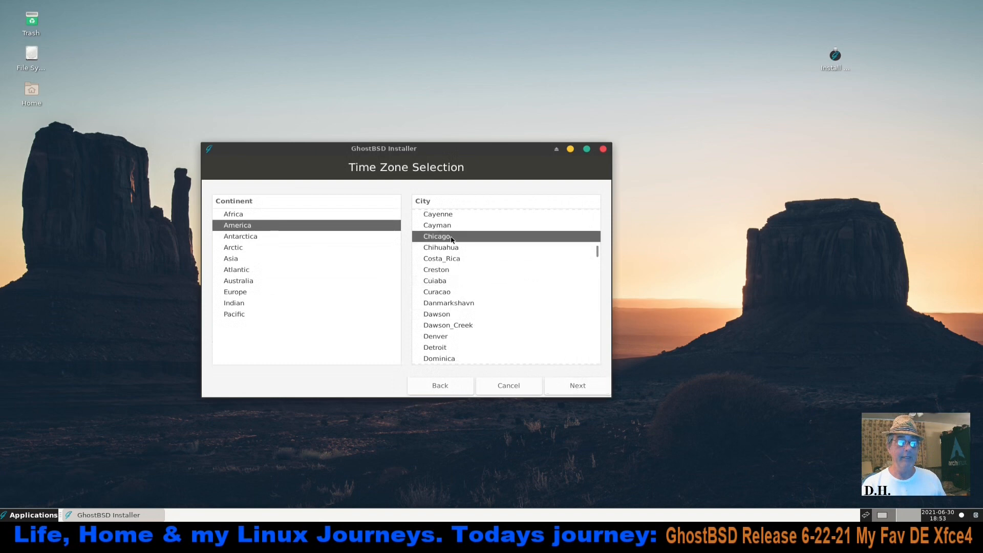
Accept the time zone, keep full disk configuration, select the ada0 VBOX HARDDISK and set the swap size to 12288 MB
{"action": "left_click", "coordinate": [573, 386]}
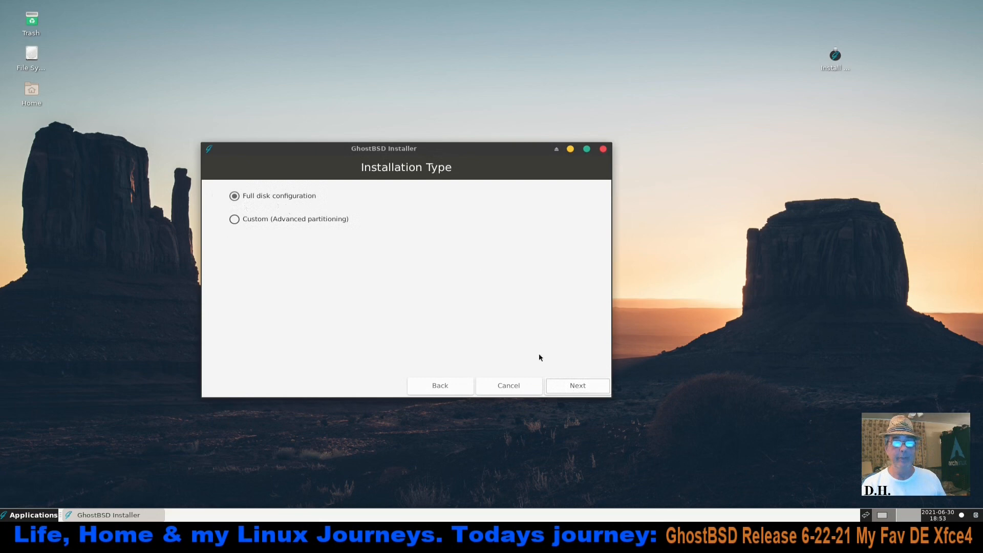
{"action": "left_click", "coordinate": [580, 390]}
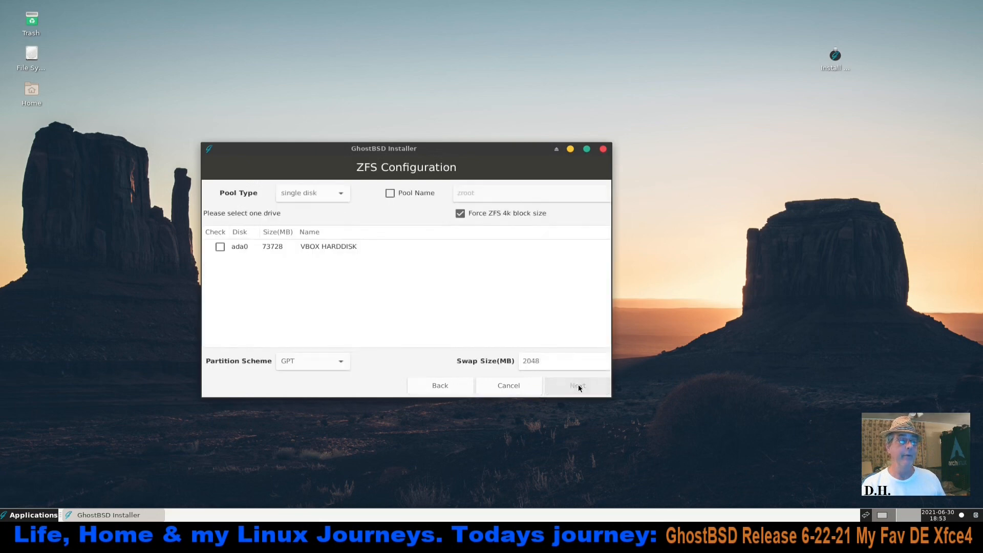
{"action": "left_click", "coordinate": [219, 248]}
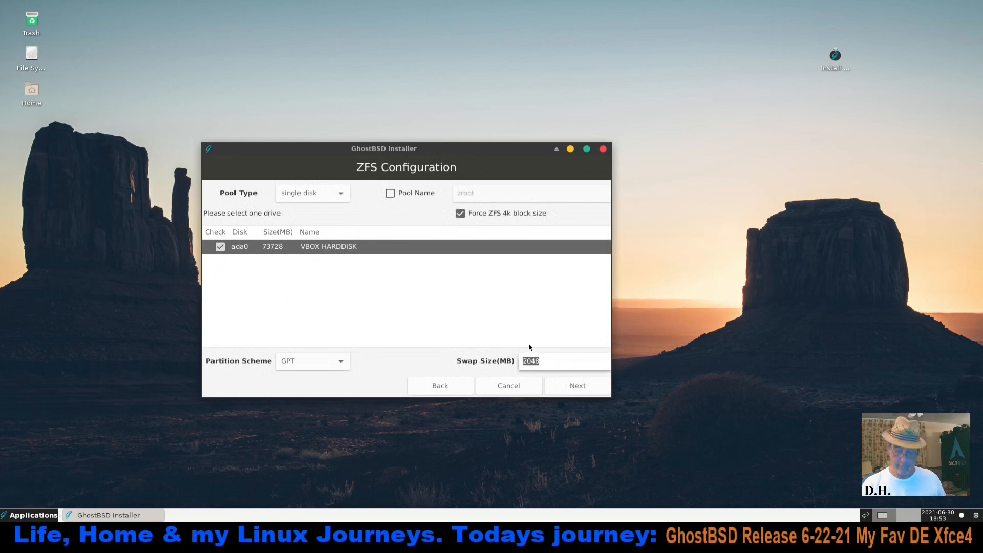
{"action": "type", "text": "12288"}
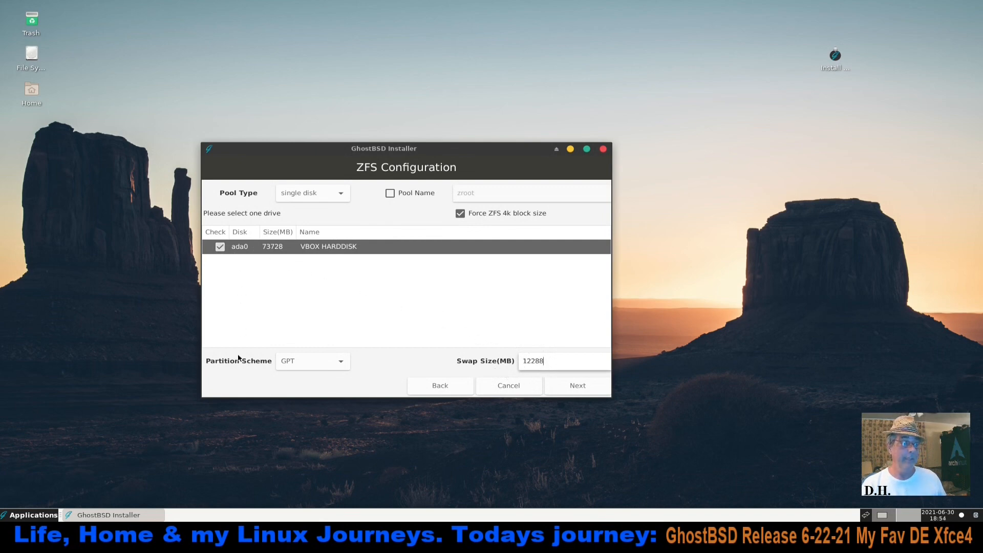
Try the MBR partition scheme for the disk and switch back to GPT
{"action": "left_click", "coordinate": [339, 362]}
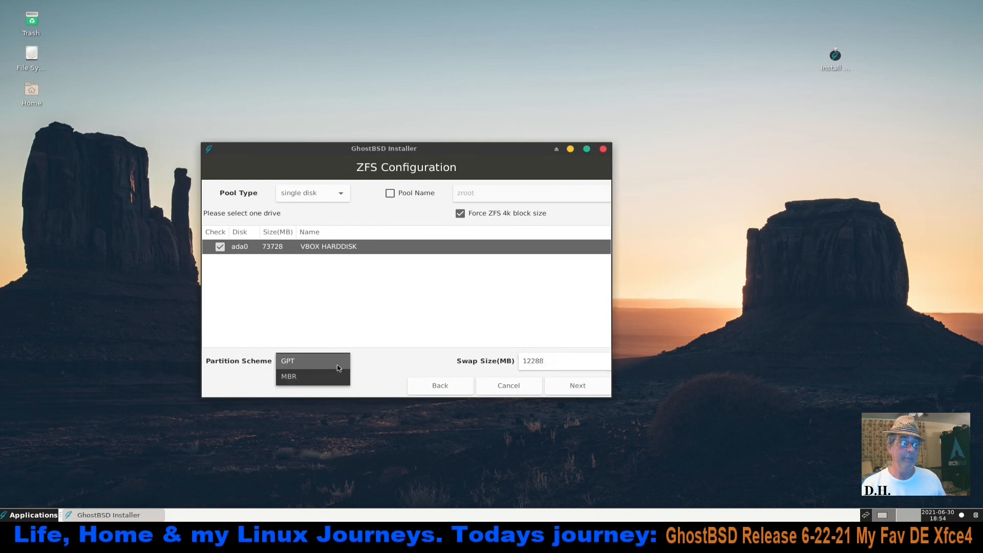
{"action": "left_click", "coordinate": [334, 375]}
{"action": "left_click", "coordinate": [341, 363]}
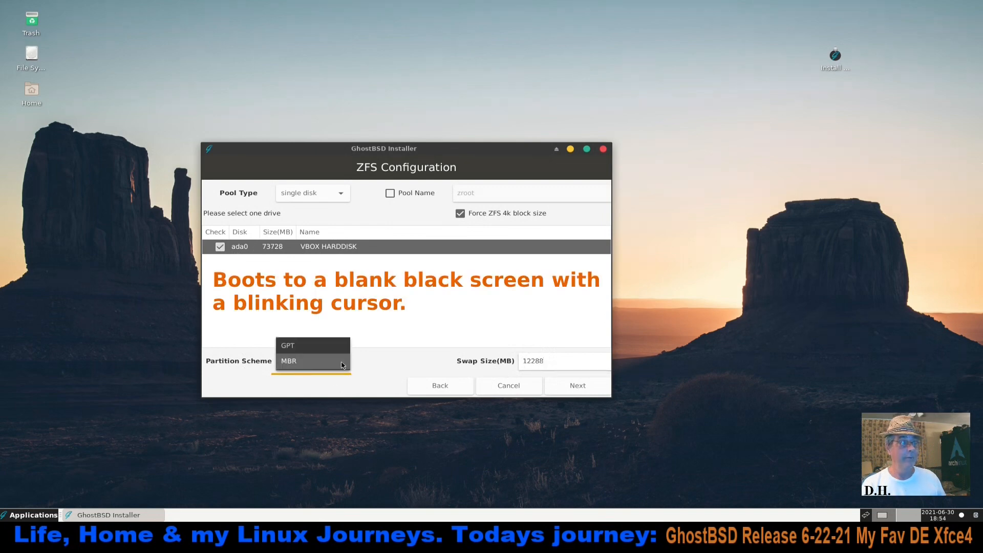
{"action": "left_click", "coordinate": [335, 348]}
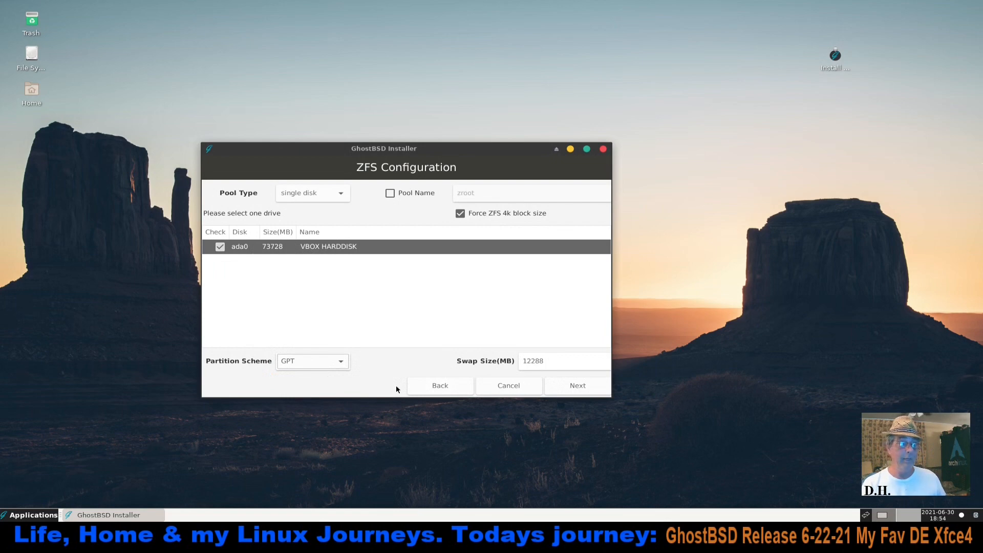
{"action": "left_click", "coordinate": [344, 362]}
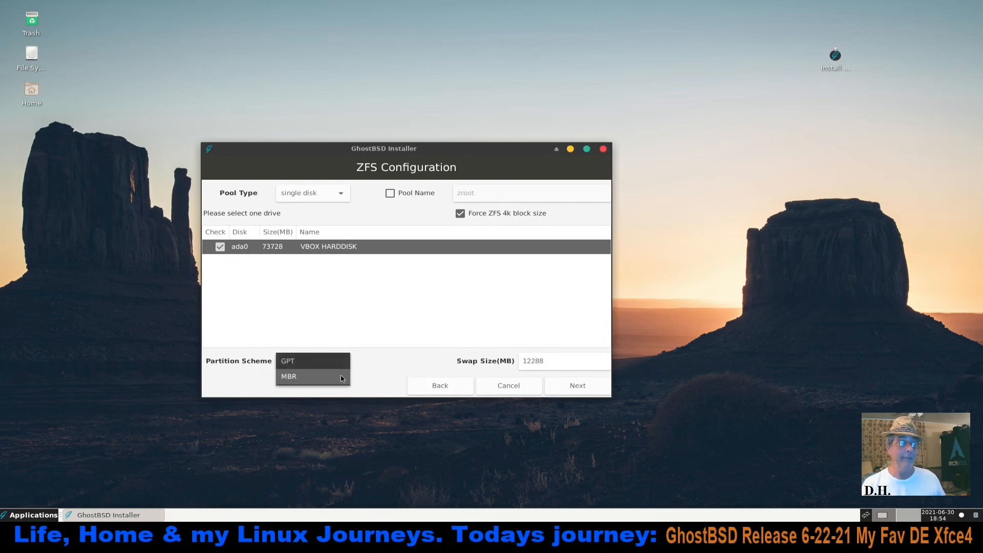
{"action": "left_click", "coordinate": [354, 356]}
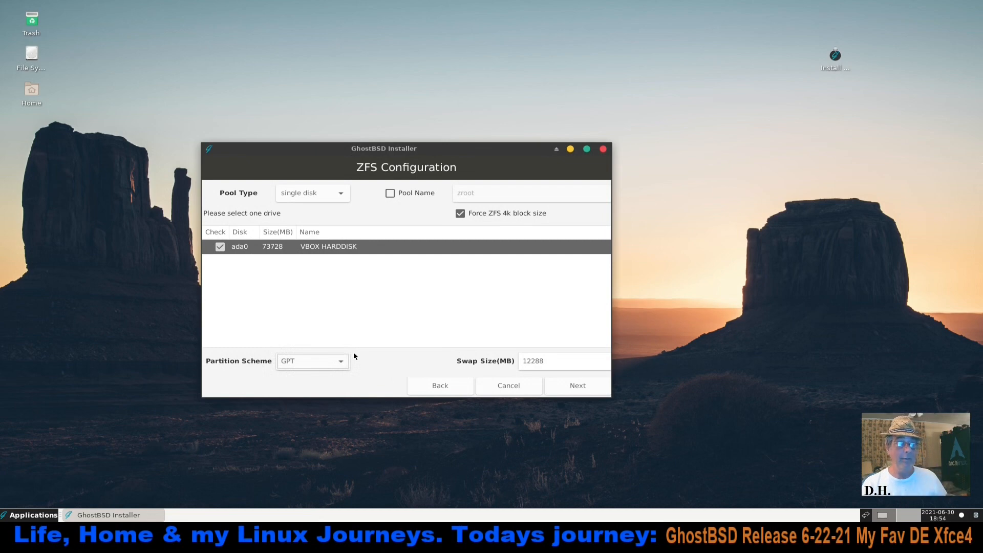
Accept the ZFS configuration with the FreeBSD BIOS loader only option, and enter and verify the administrator (root) password
{"action": "left_click", "coordinate": [579, 386]}
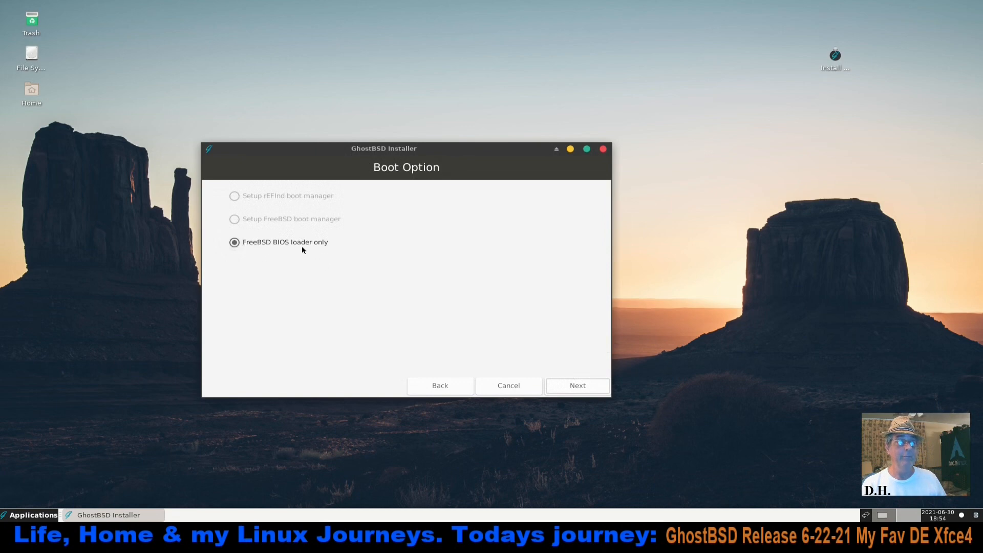
{"action": "left_click", "coordinate": [566, 385]}
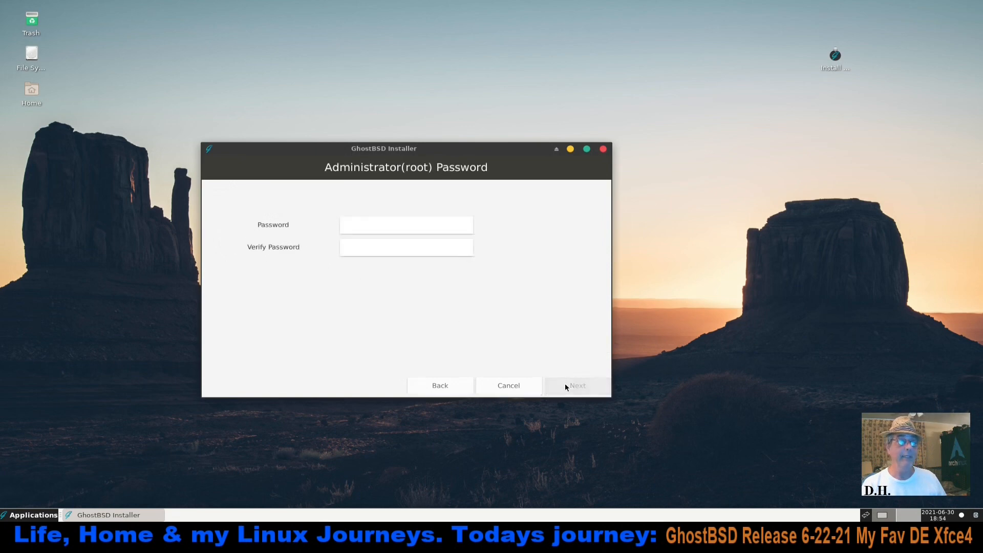
{"action": "left_click", "coordinate": [363, 223]}
{"action": "type", "text": "****"}
{"action": "key", "text": "Tab"}
{"action": "type", "text": "****"}
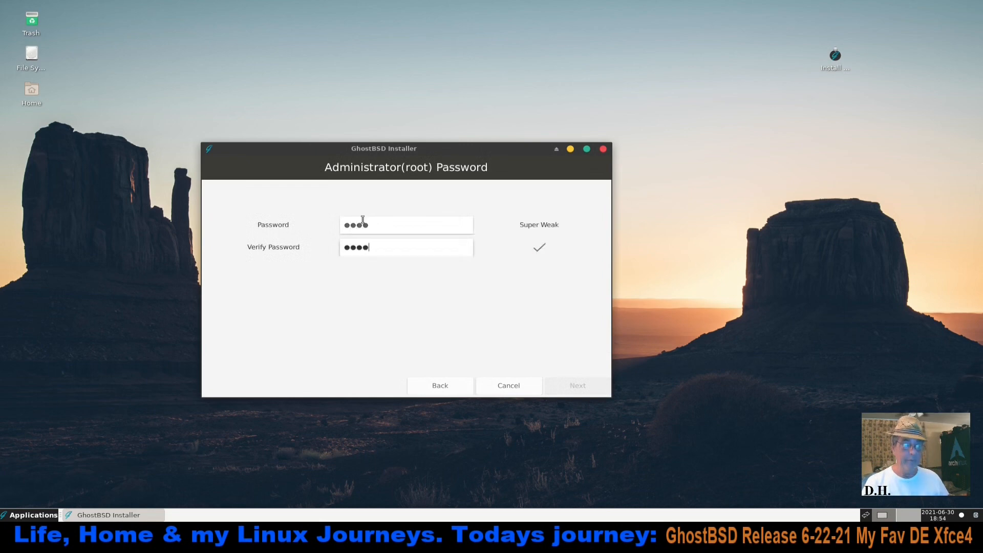
{"action": "left_click", "coordinate": [578, 385]}
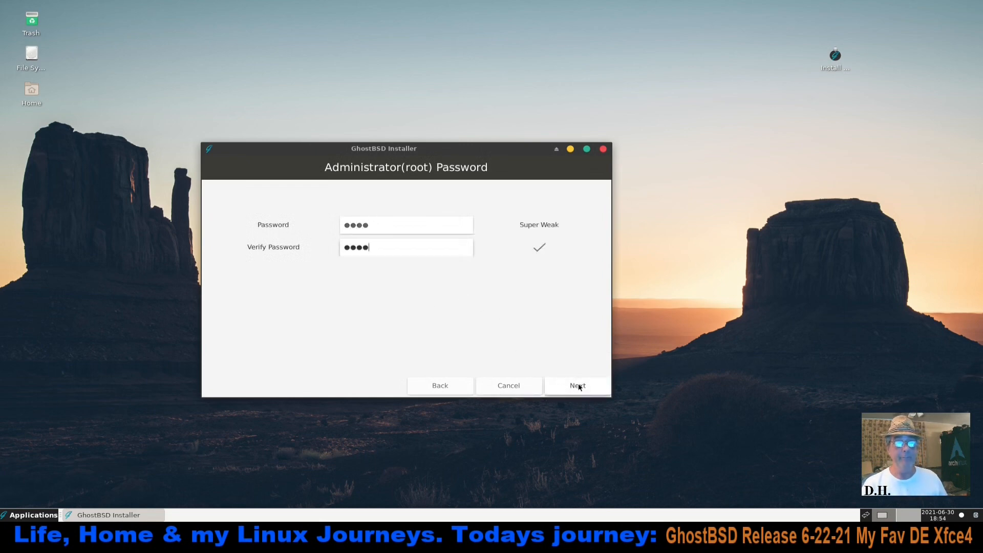
Fill in the user's real name, then enter and verify the user account password
{"action": "left_click", "coordinate": [371, 219]}
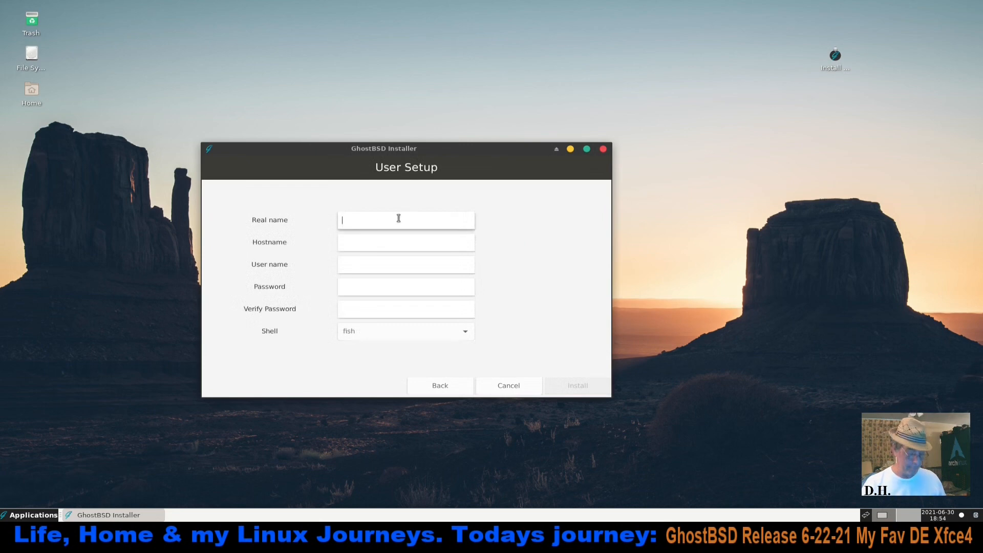
{"action": "type", "text": "Dennis"}
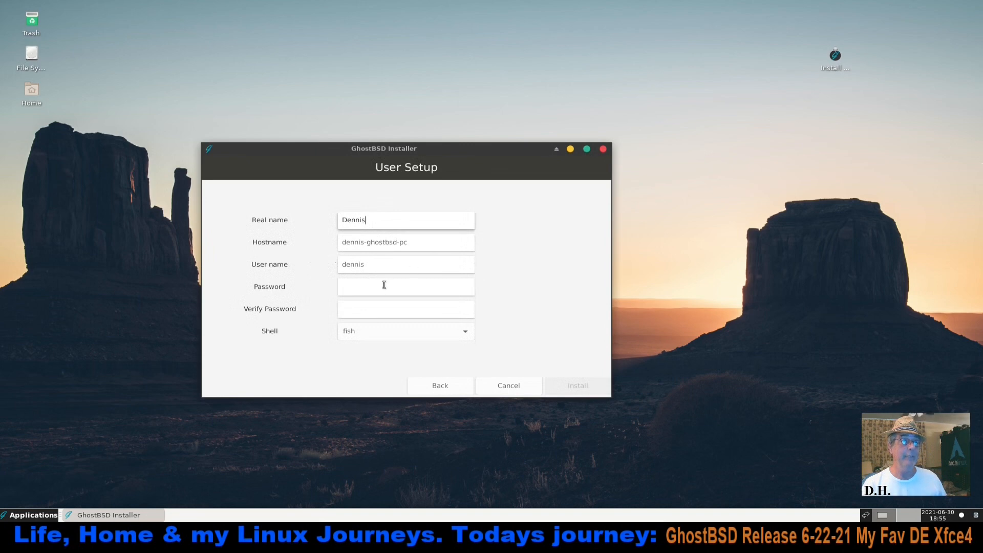
{"action": "left_click", "coordinate": [362, 284]}
{"action": "type", "text": "****"}
{"action": "key", "text": "Tab"}
{"action": "type", "text": "****"}
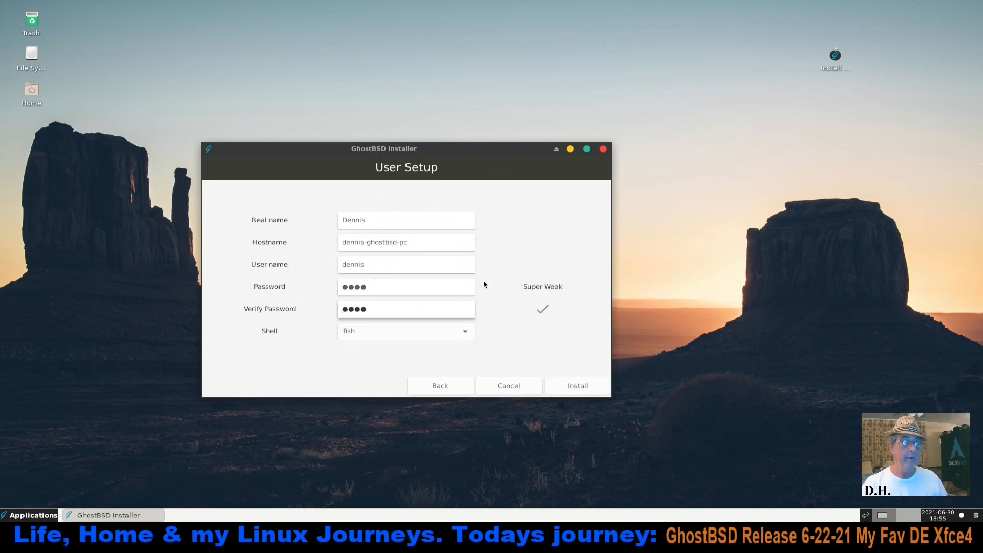
Review the available shells, keep fish for the user account and start the installation
{"action": "left_click", "coordinate": [467, 330]}
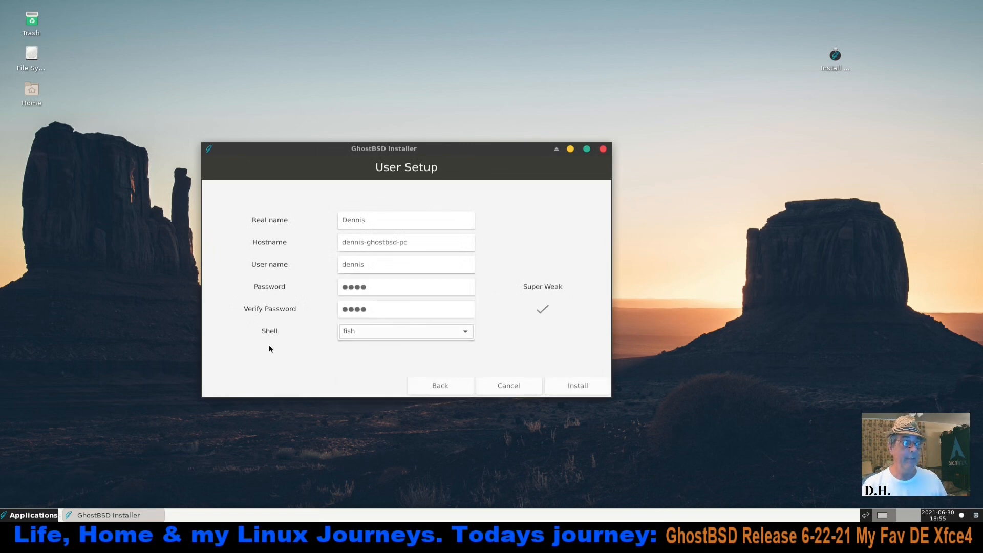
{"action": "left_click", "coordinate": [467, 334]}
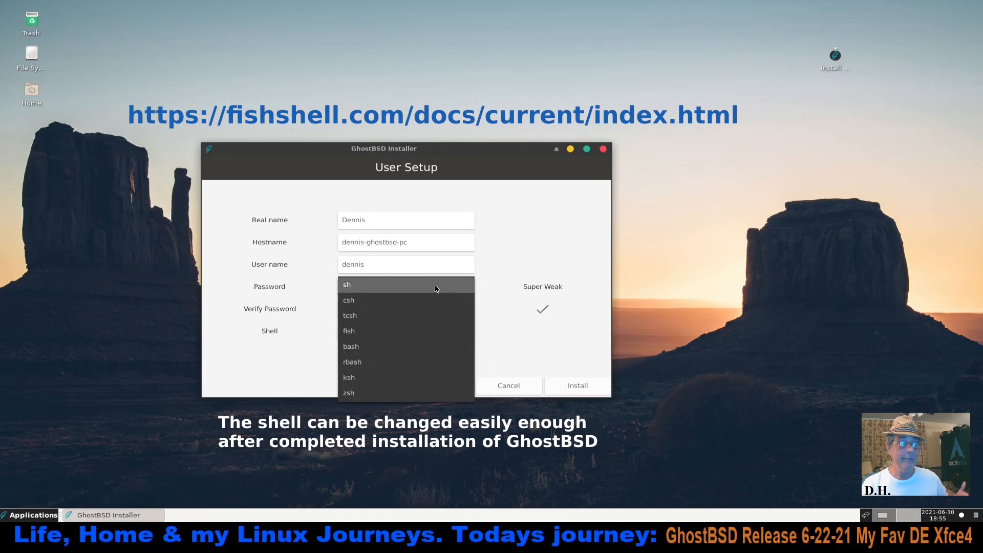
{"action": "left_click", "coordinate": [417, 338]}
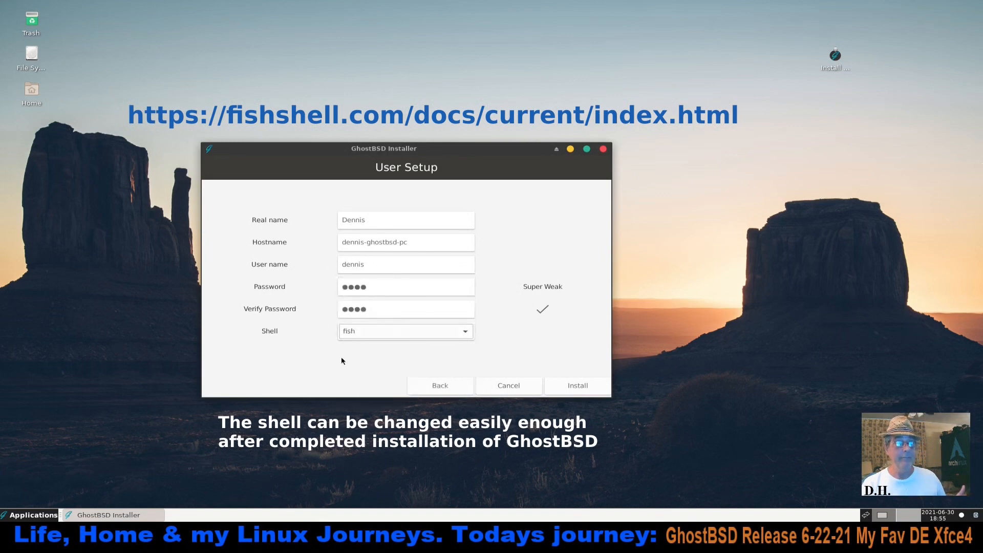
{"action": "left_click", "coordinate": [577, 384]}
Move the installer window higher up on the desktop and enlarge the applications menu
{"action": "left_click_drag", "start_coordinate": [494, 148], "coordinate": [607, 86]}
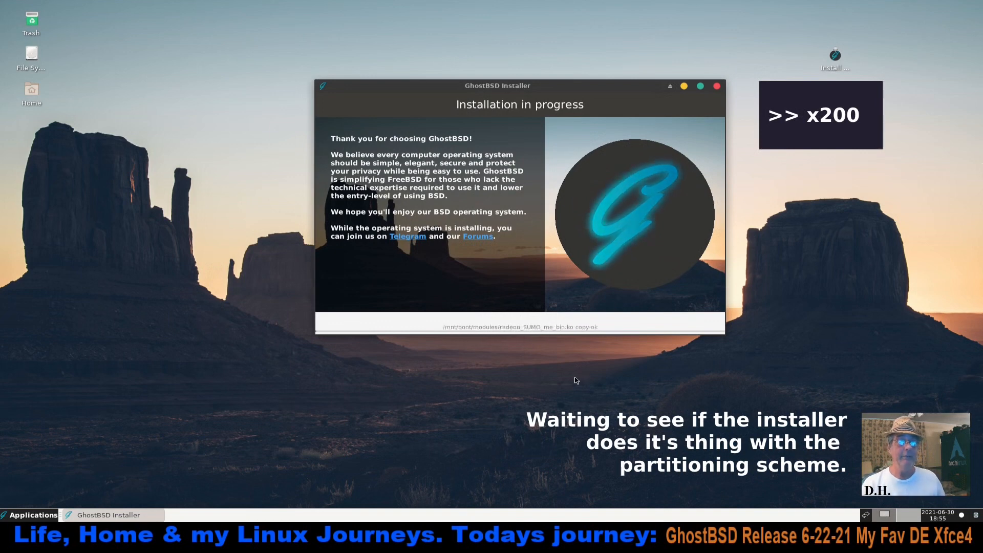
{"action": "left_click_drag", "start_coordinate": [527, 86], "coordinate": [560, 38]}
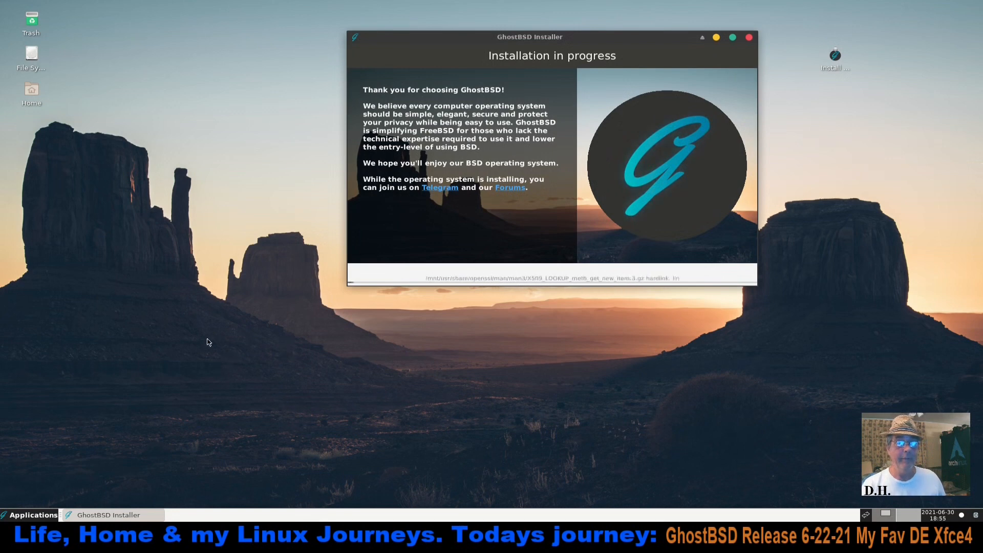
{"action": "left_click", "coordinate": [32, 515]}
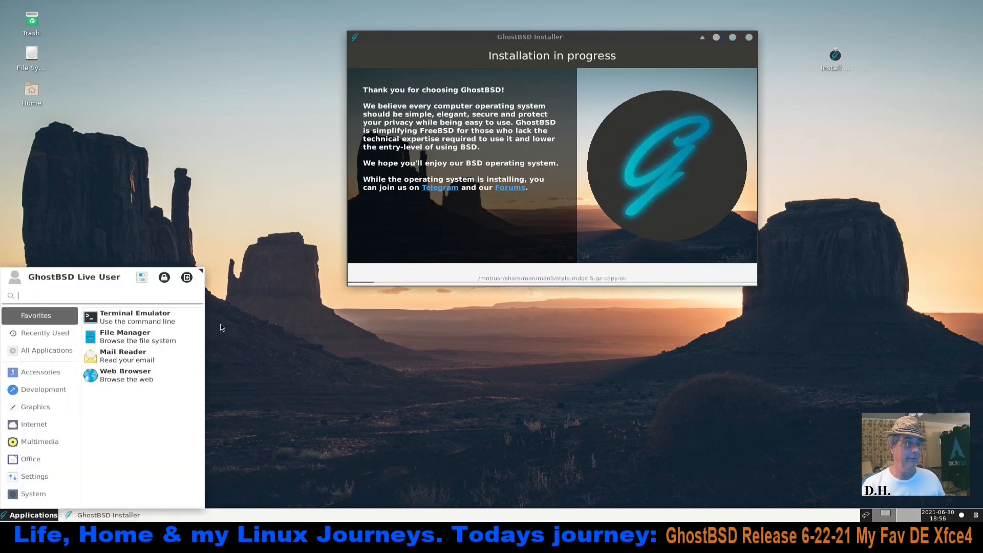
{"action": "left_click_drag", "start_coordinate": [203, 271], "coordinate": [234, 200]}
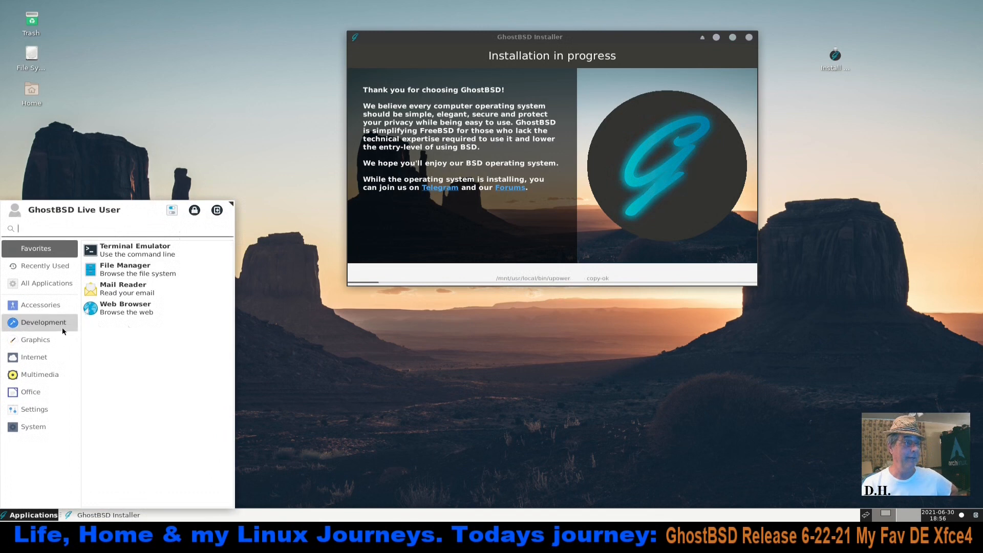
Turn off application tooltips and application descriptions in the Whisker Menu properties
{"action": "left_click", "coordinate": [51, 309]}
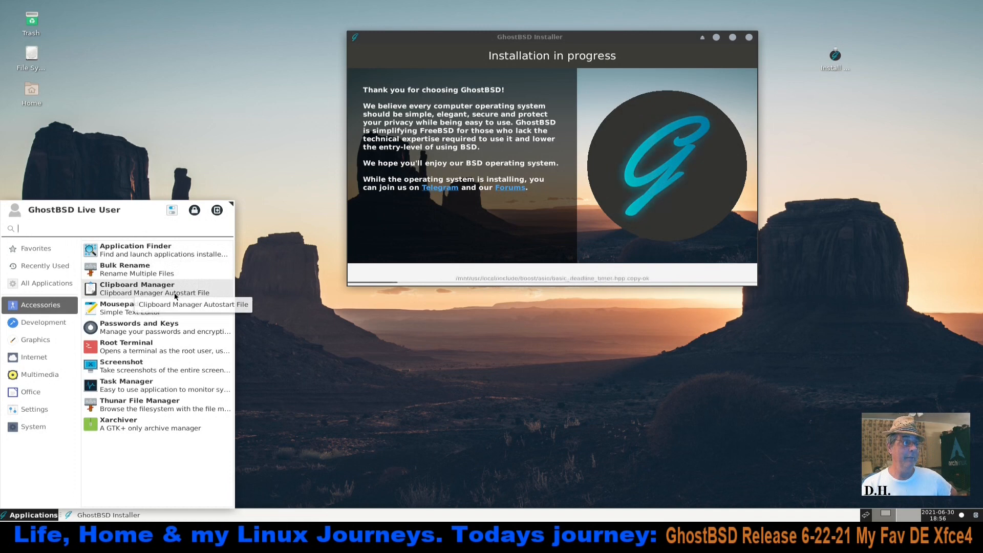
{"action": "left_click", "coordinate": [270, 305]}
{"action": "right_click", "coordinate": [31, 515]}
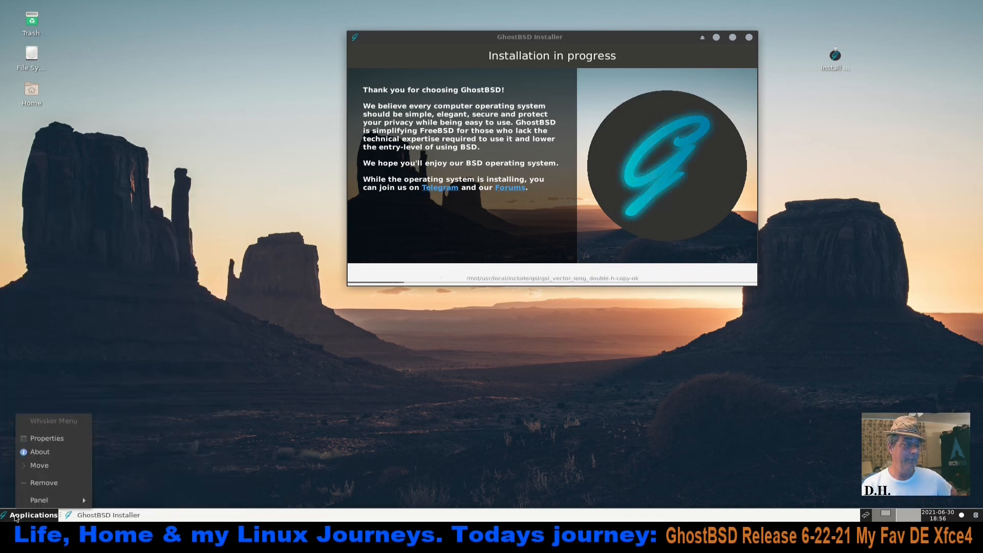
{"action": "left_click", "coordinate": [61, 443]}
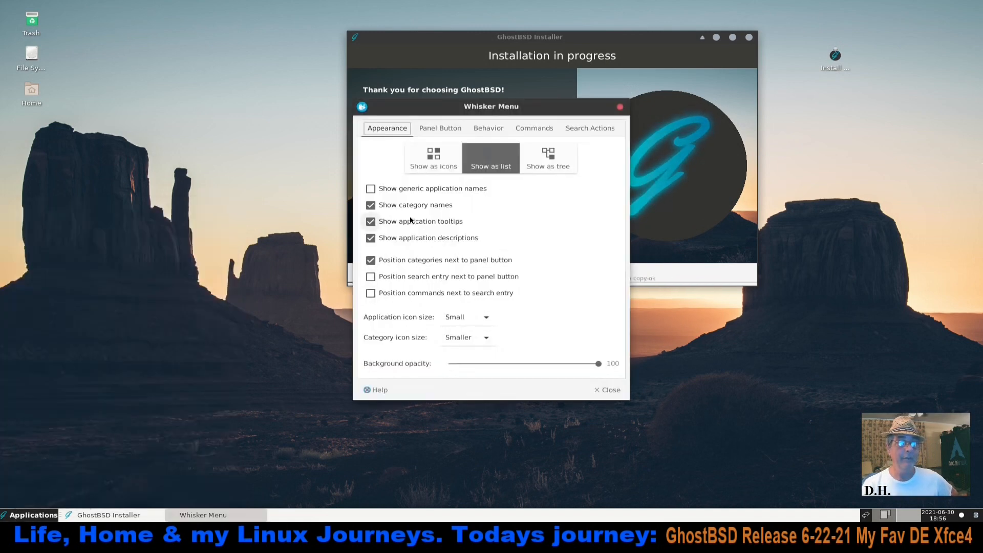
{"action": "left_click", "coordinate": [371, 225]}
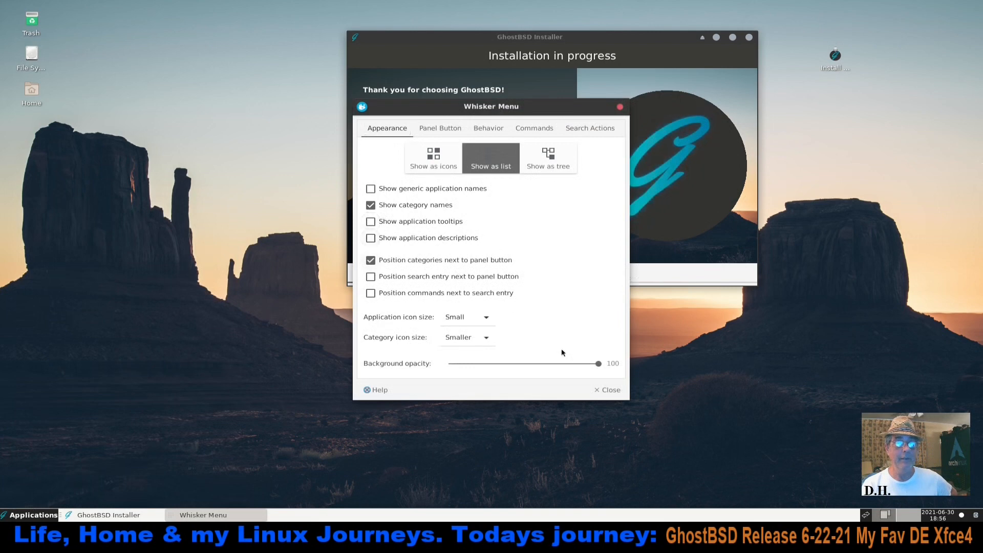
{"action": "left_click", "coordinate": [606, 389]}
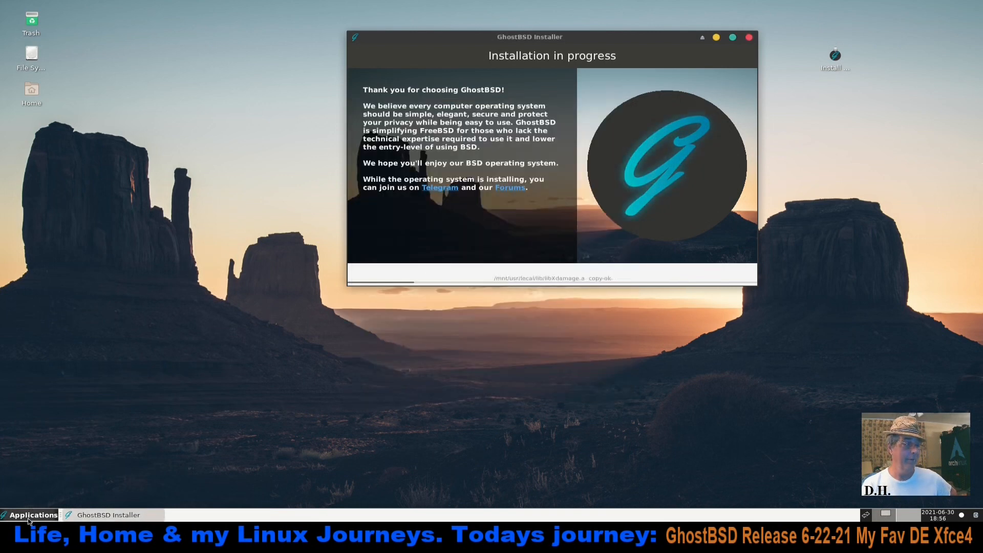
Examine the programs in the applications menu's Accessories, Development, Graphics, Internet, Multimedia and Office categories
{"action": "left_click", "coordinate": [32, 515]}
{"action": "left_click", "coordinate": [53, 304]}
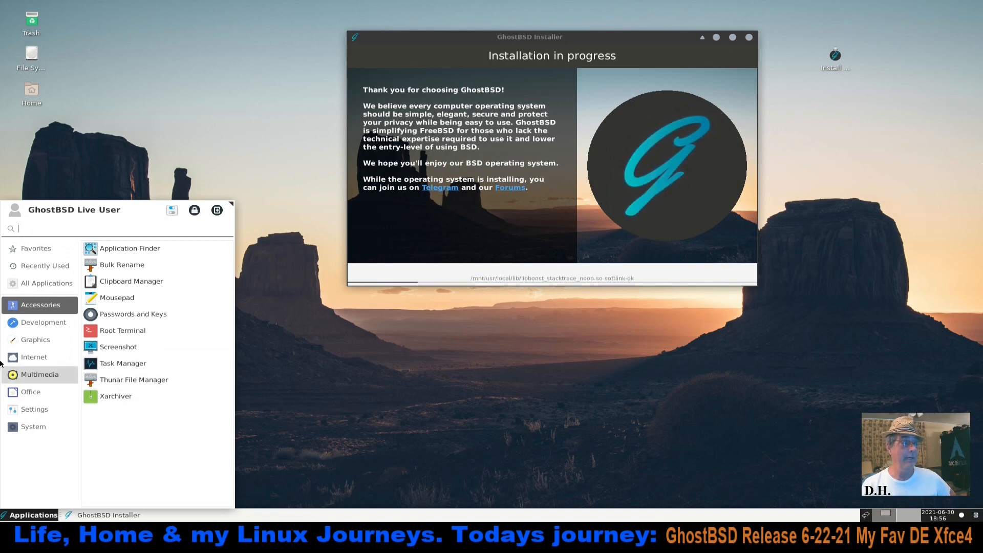
{"action": "left_click", "coordinate": [54, 323]}
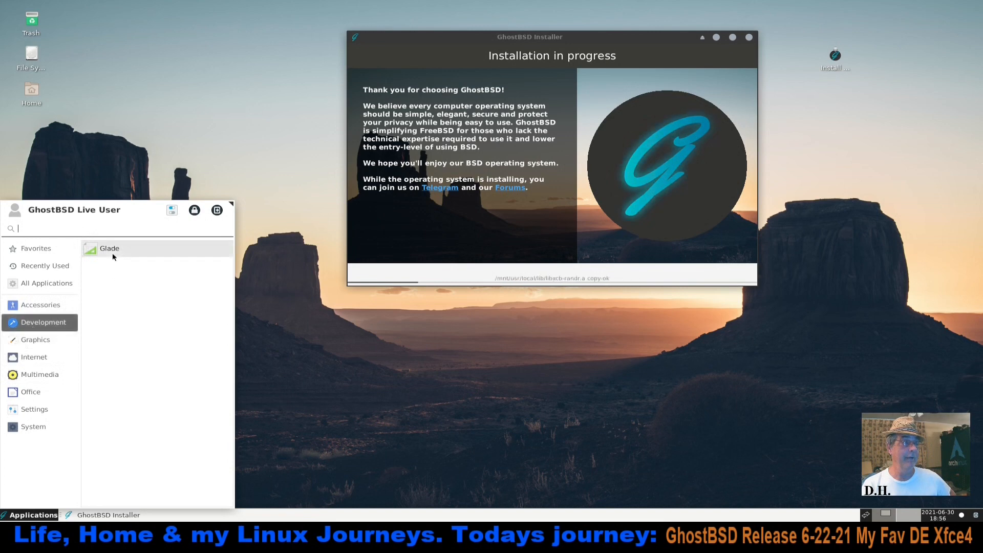
{"action": "left_click", "coordinate": [54, 343]}
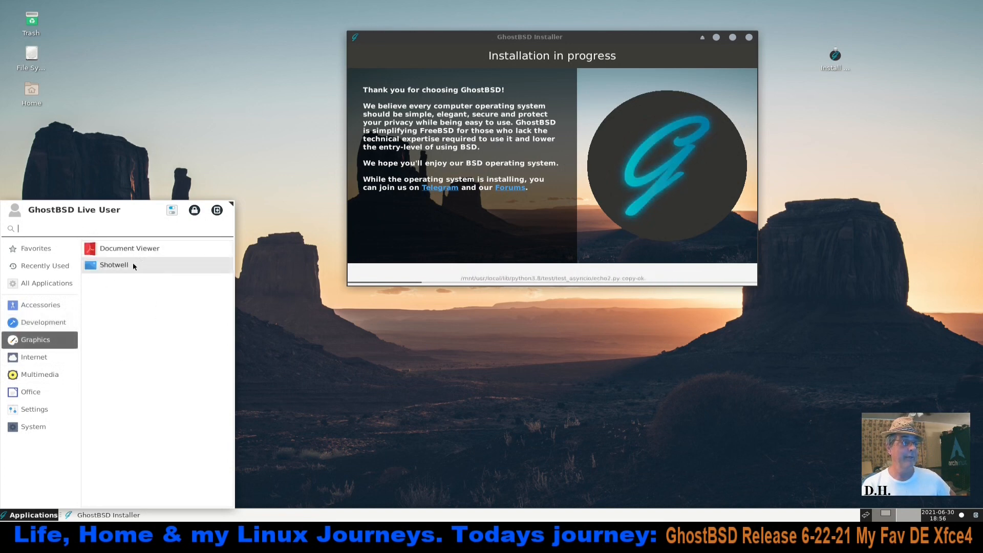
{"action": "left_click", "coordinate": [45, 357]}
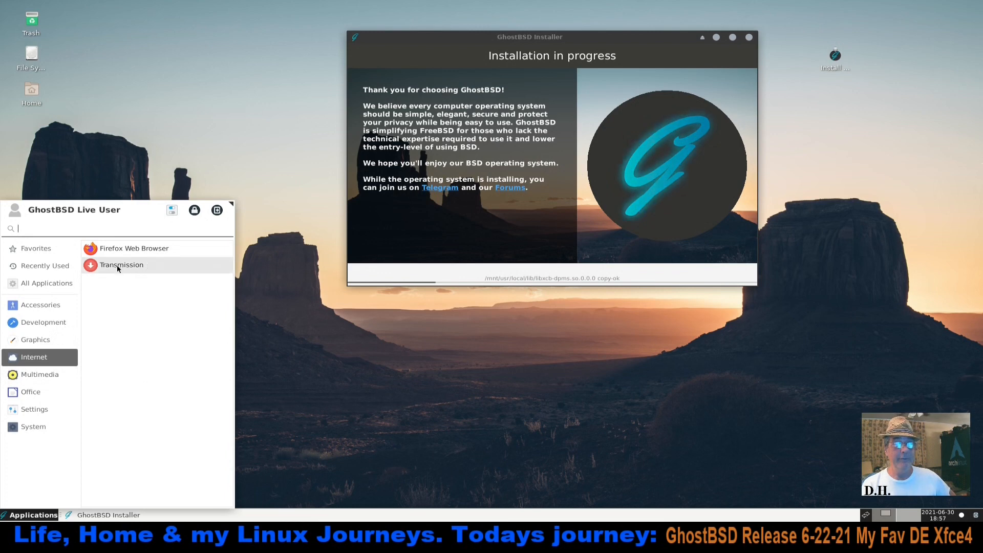
{"action": "left_click", "coordinate": [45, 377]}
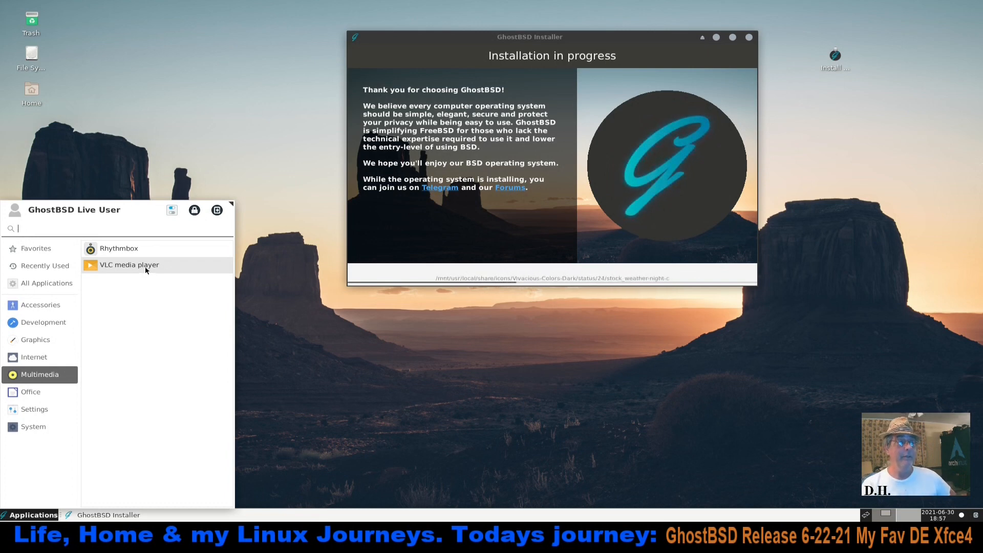
{"action": "left_click", "coordinate": [44, 390]}
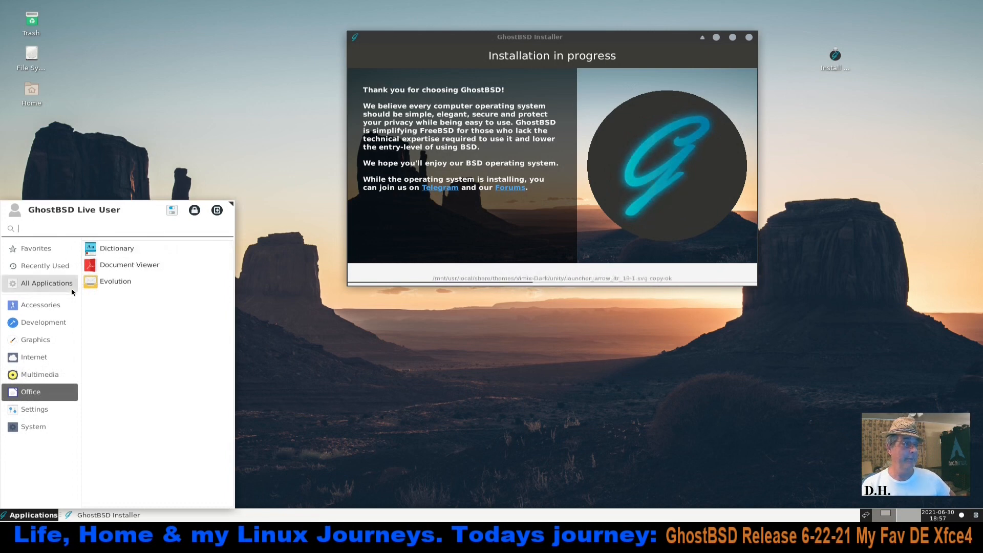
{"action": "left_click", "coordinate": [56, 306]}
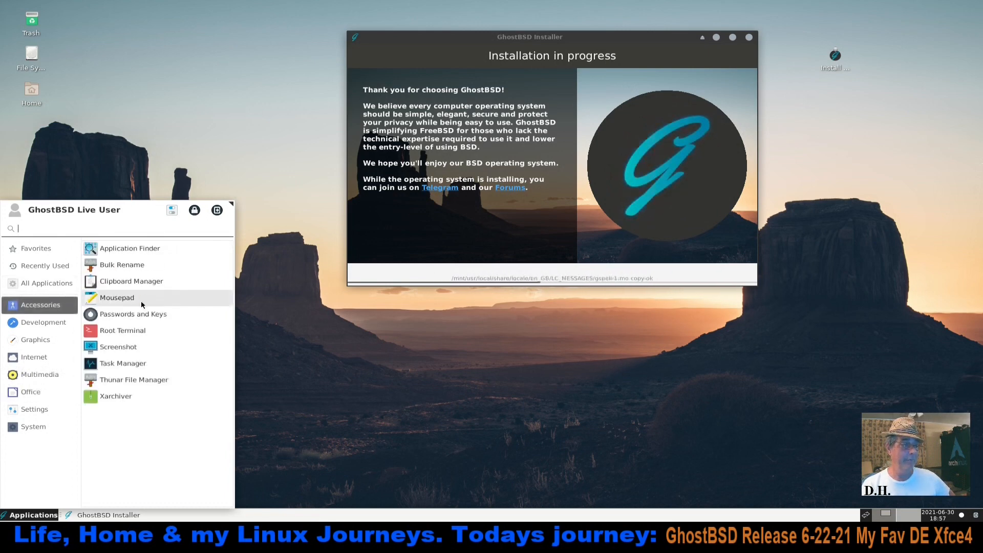
Examine the programs in the applications menu's Development, Graphics, Multimedia, Office, Settings and System categories
{"action": "left_click", "coordinate": [59, 326]}
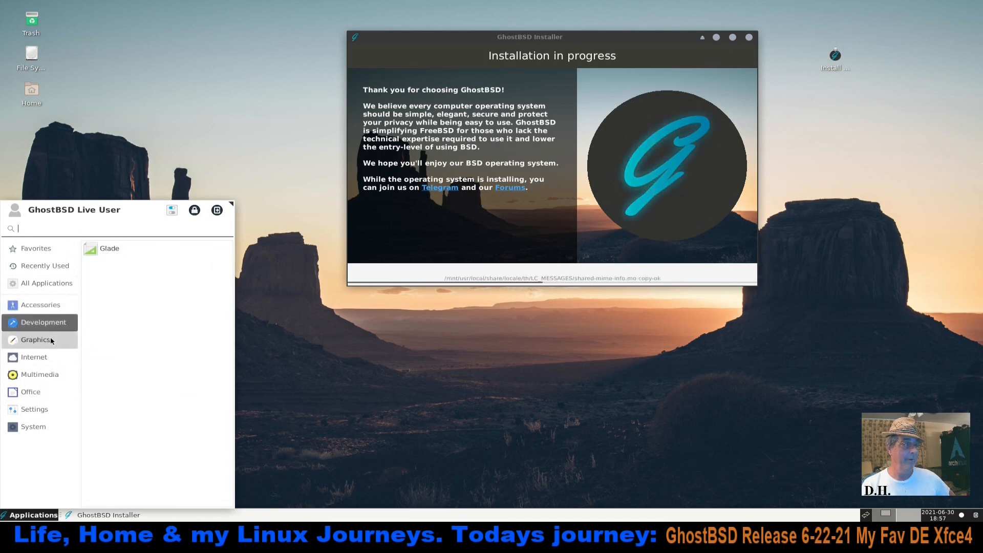
{"action": "left_click", "coordinate": [51, 340]}
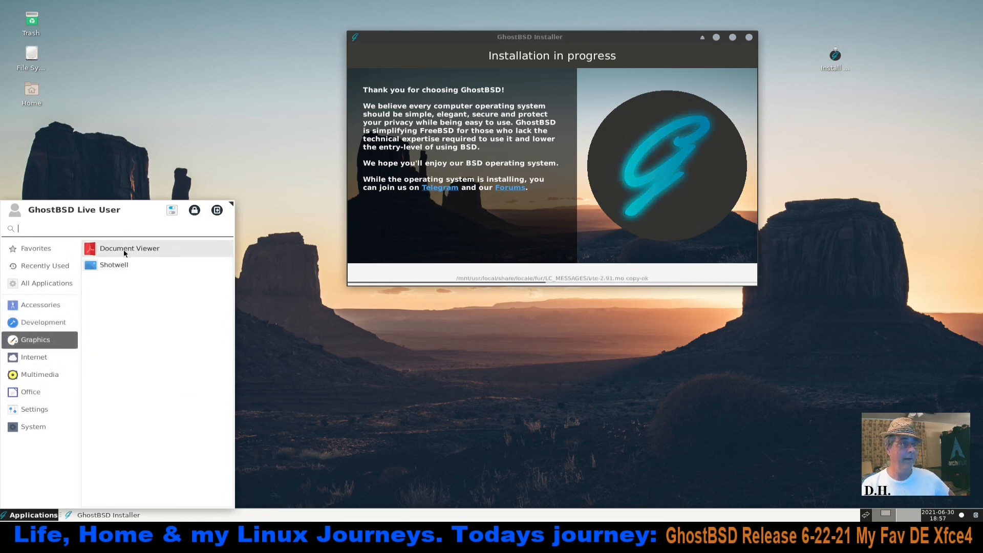
{"action": "left_click", "coordinate": [41, 375]}
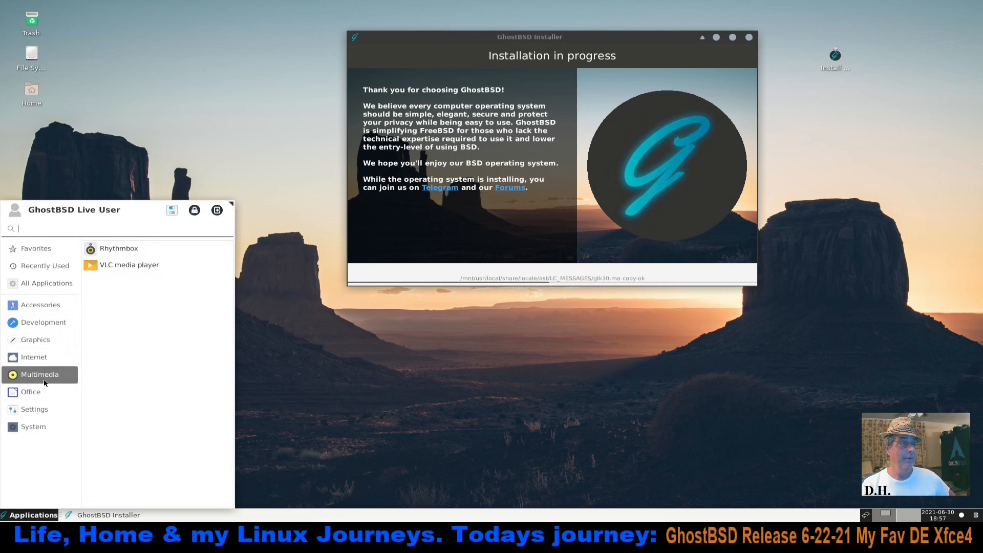
{"action": "left_click", "coordinate": [51, 393]}
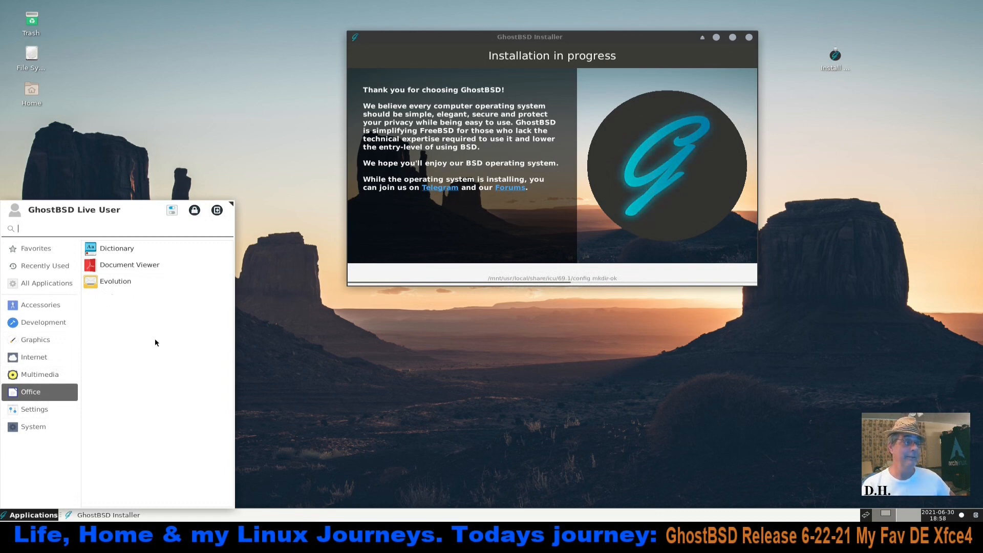
{"action": "left_click", "coordinate": [52, 412]}
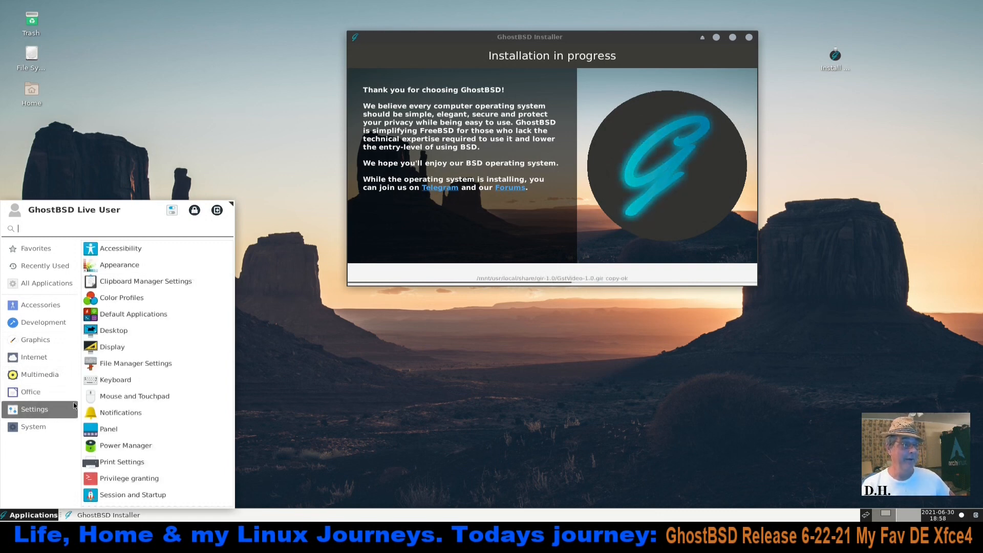
{"action": "left_click", "coordinate": [42, 429]}
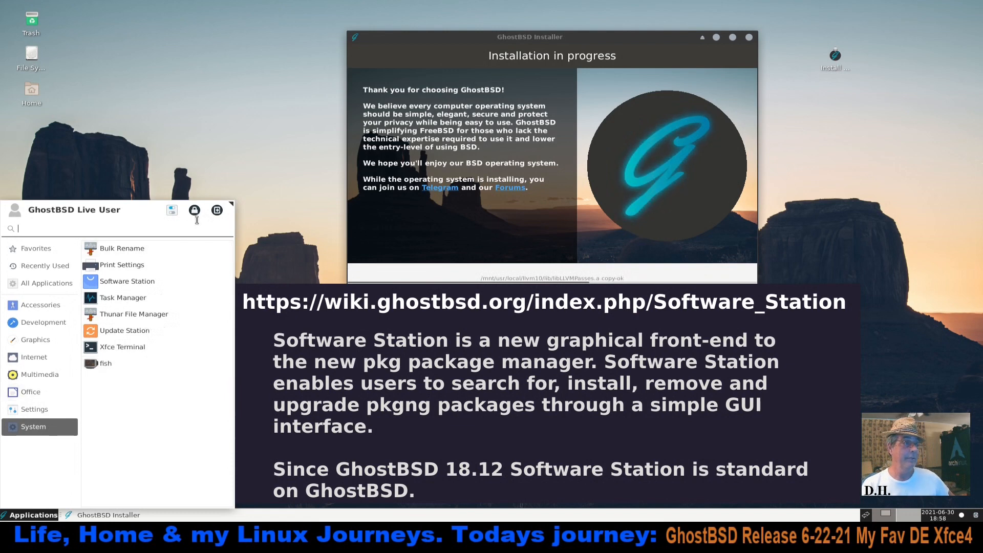
Open the Appearance settings from the settings manager and apply the Vimix-Dark style
{"action": "left_click", "coordinate": [174, 211]}
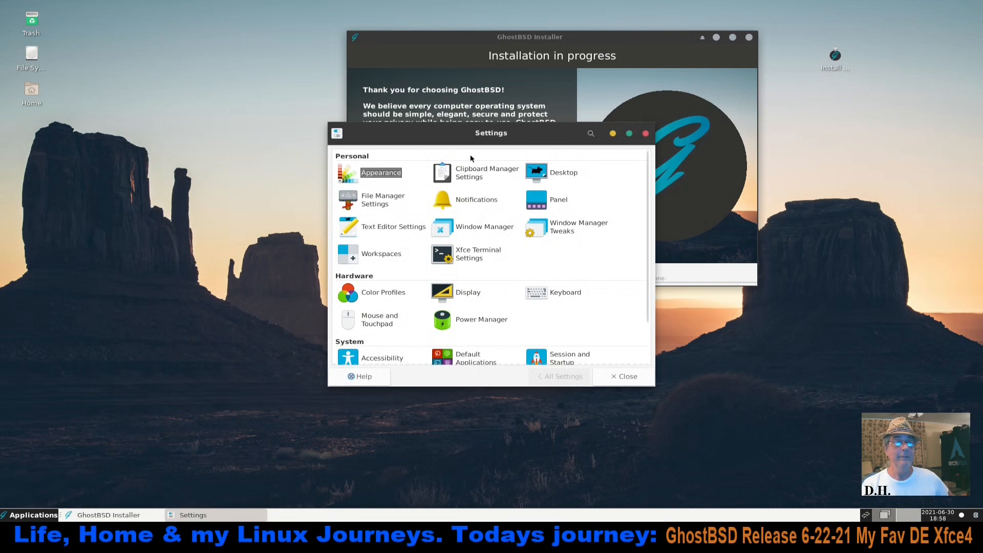
{"action": "left_click_drag", "start_coordinate": [479, 134], "coordinate": [203, 110]}
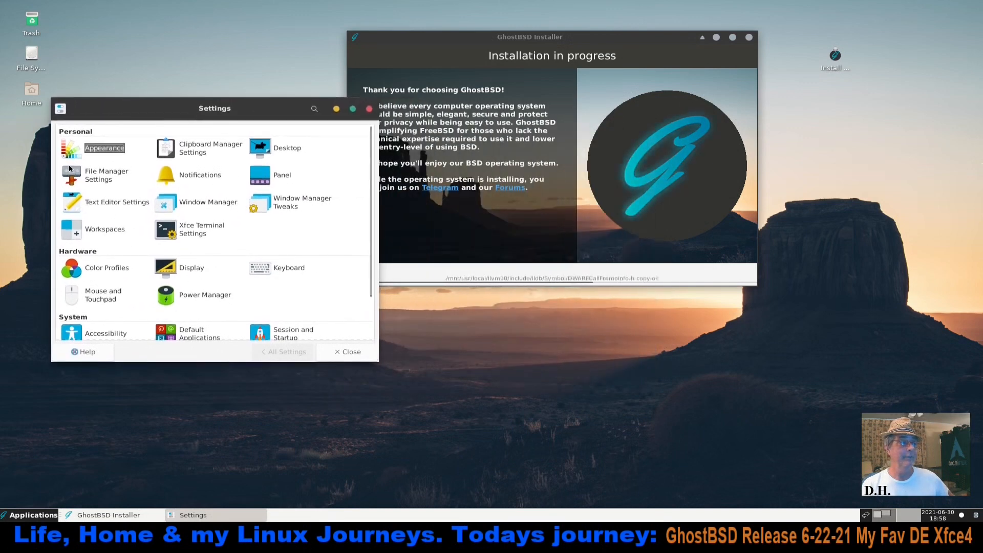
{"action": "left_click", "coordinate": [100, 149]}
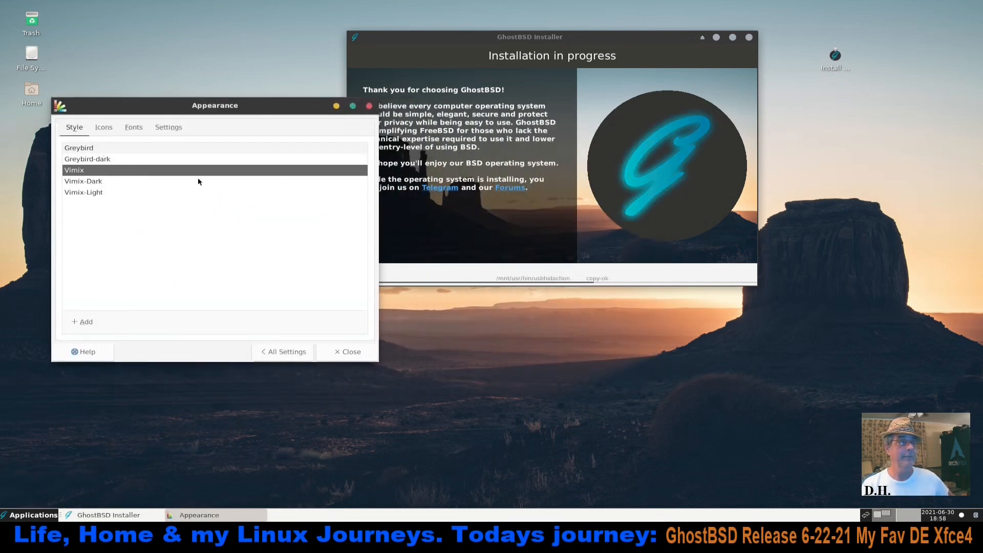
{"action": "left_click", "coordinate": [90, 182]}
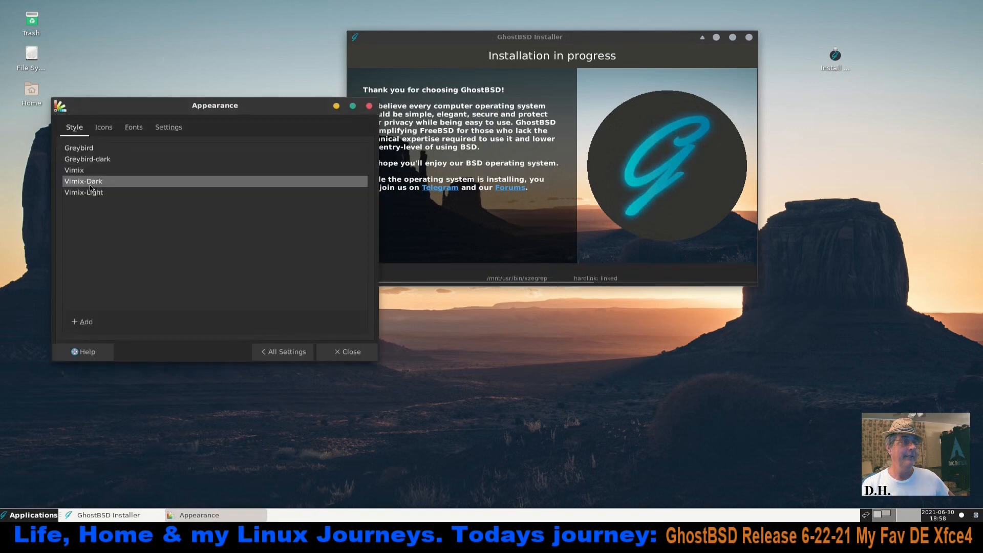
Review the icon themes, set the default font to Sans Bold, and return to the settings overview after checking the menu and button options
{"action": "left_click", "coordinate": [103, 128]}
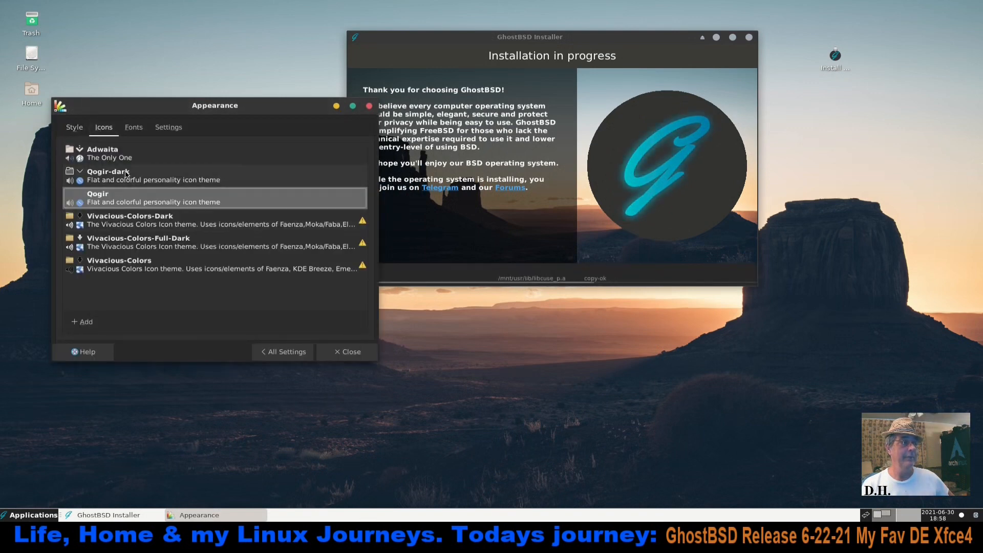
{"action": "left_click", "coordinate": [133, 127]}
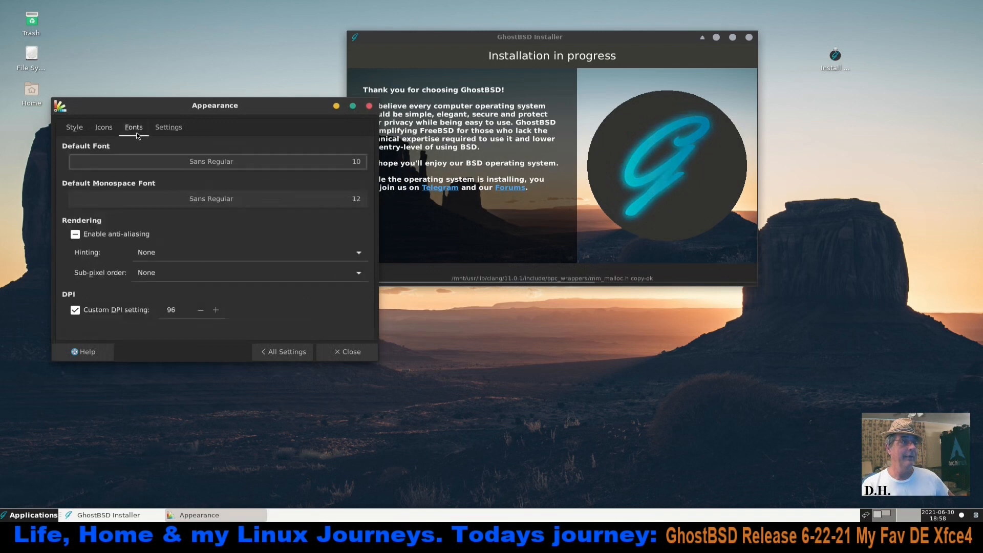
{"action": "left_click", "coordinate": [237, 169]}
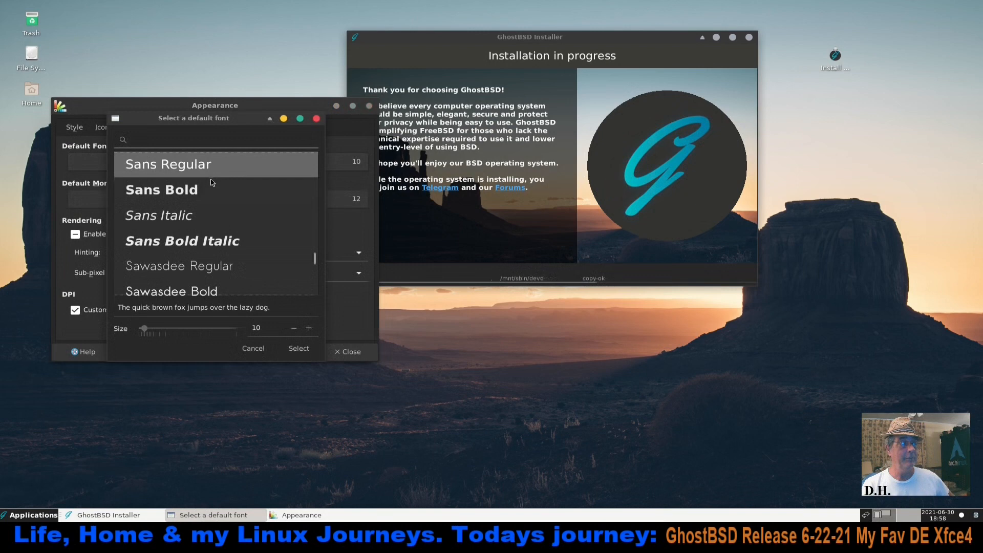
{"action": "left_click", "coordinate": [240, 190]}
{"action": "left_click", "coordinate": [298, 348]}
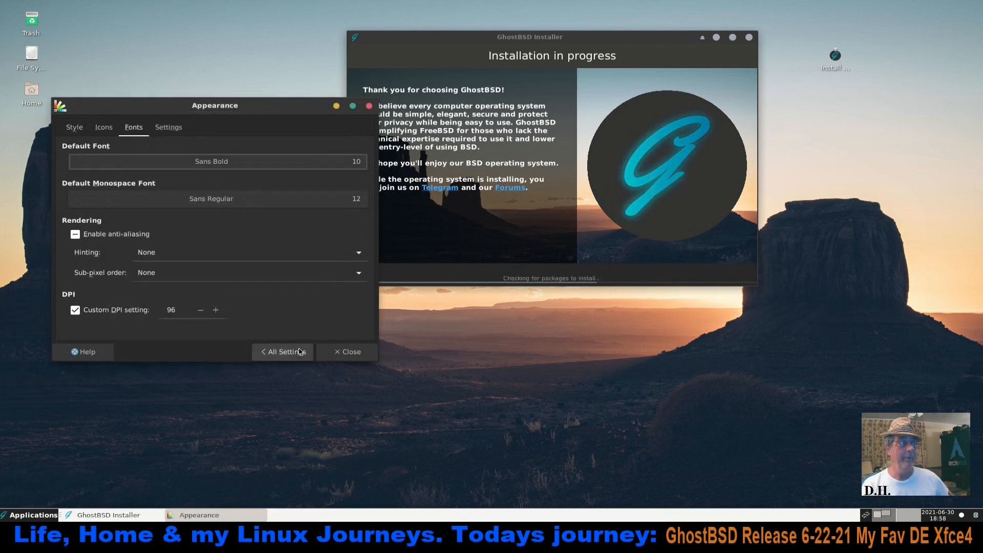
{"action": "left_click", "coordinate": [168, 128]}
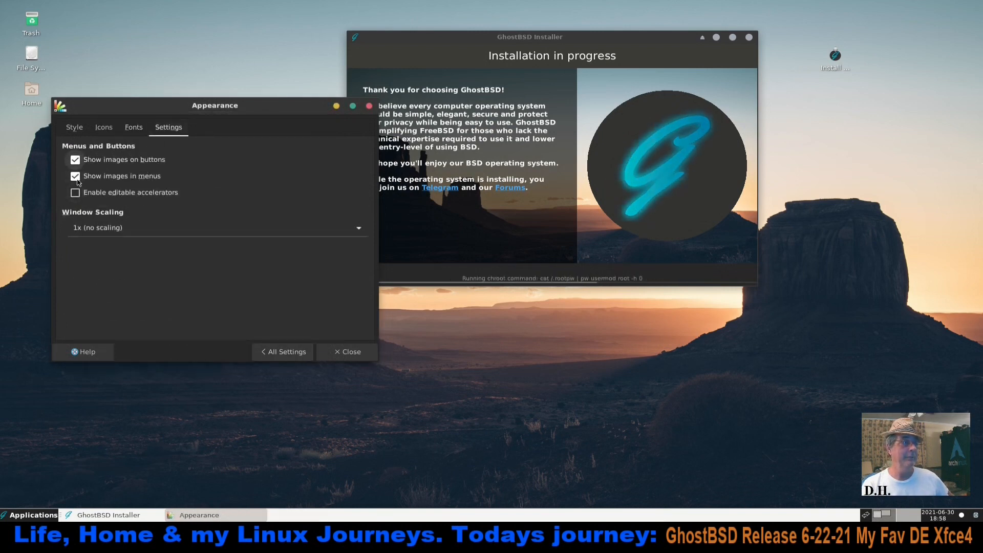
{"action": "left_click", "coordinate": [290, 352]}
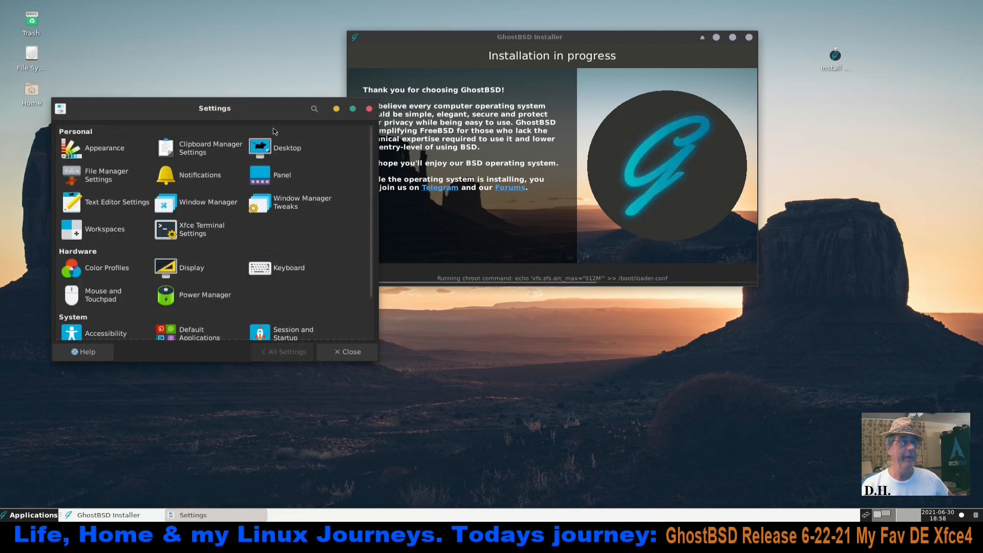
Change the desktop wallpaper to the mountain lake picture in the ghostbsd folder and close the desktop settings
{"action": "left_click_drag", "start_coordinate": [268, 108], "coordinate": [392, 98]}
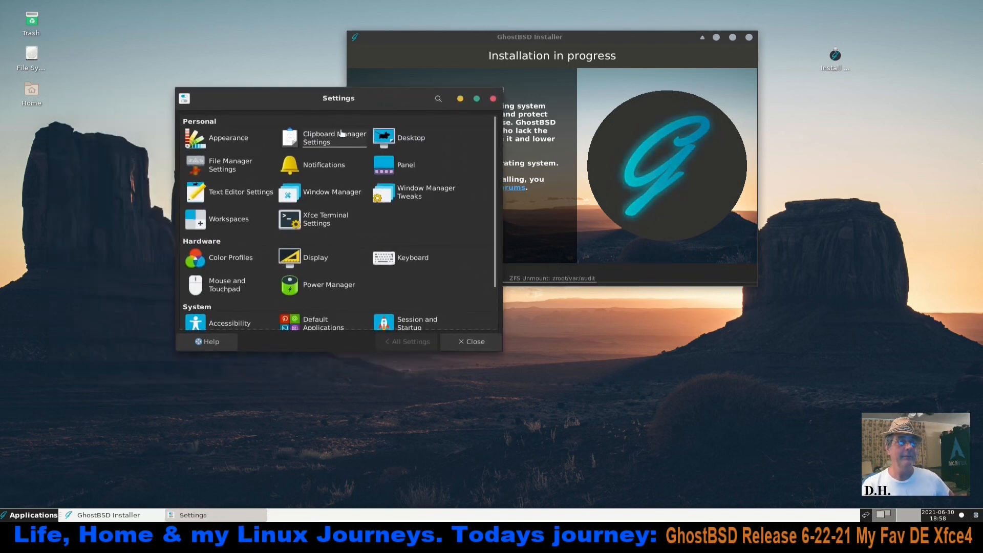
{"action": "left_click", "coordinate": [395, 148]}
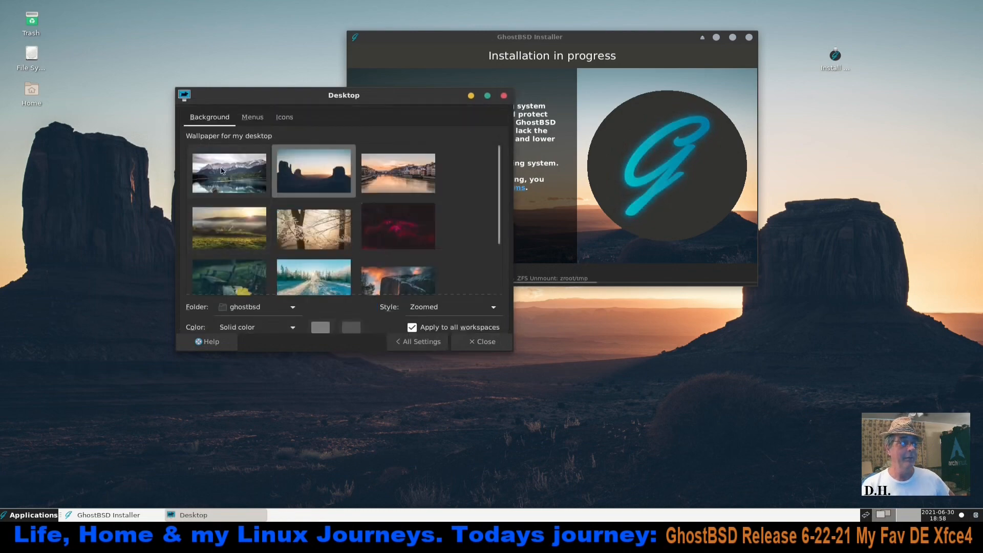
{"action": "left_click", "coordinate": [222, 171]}
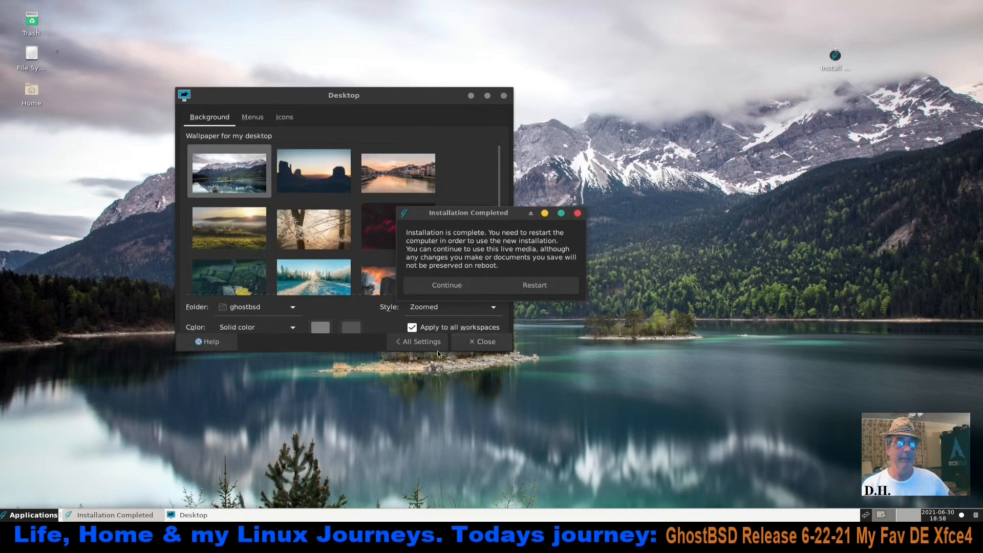
{"action": "left_click", "coordinate": [418, 341]}
{"action": "left_click", "coordinate": [503, 98]}
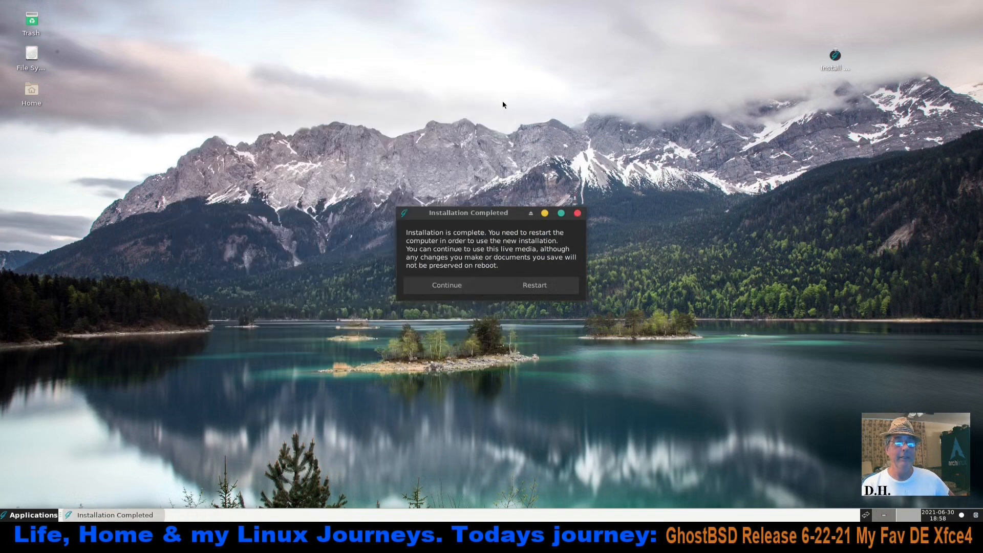
Dismiss the installation-completed dialog by continuing the live session, and shut down the live system
{"action": "left_click", "coordinate": [462, 289]}
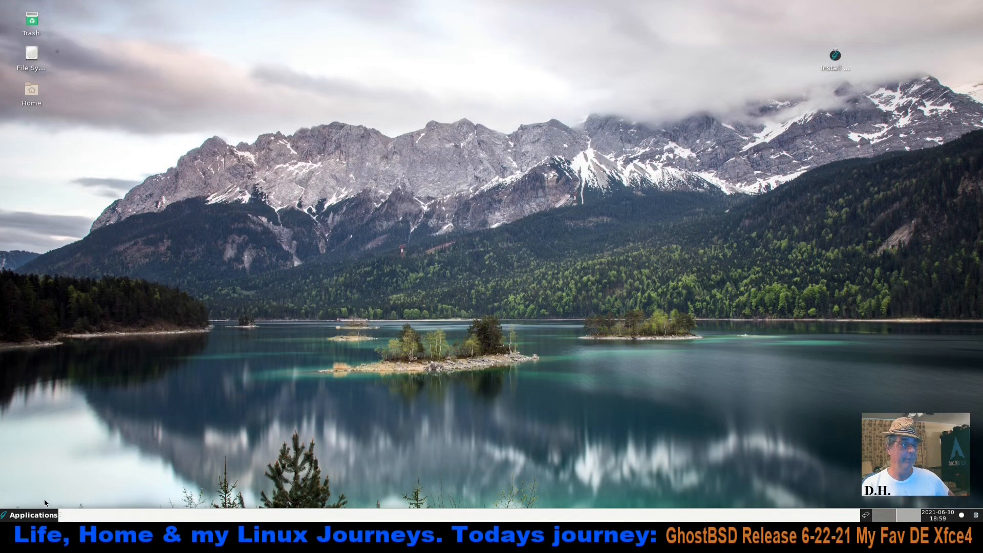
{"action": "left_click", "coordinate": [978, 516]}
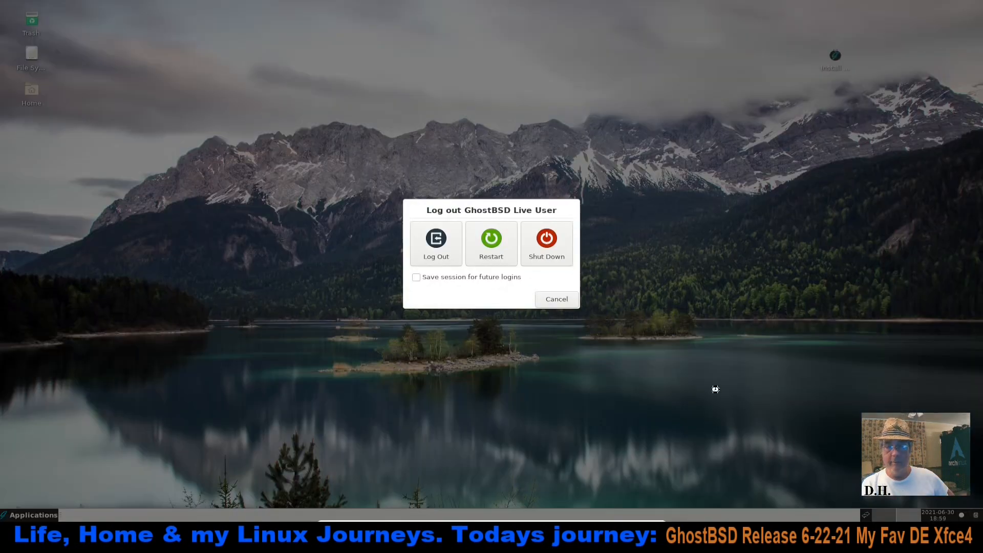
{"action": "left_click", "coordinate": [538, 245]}
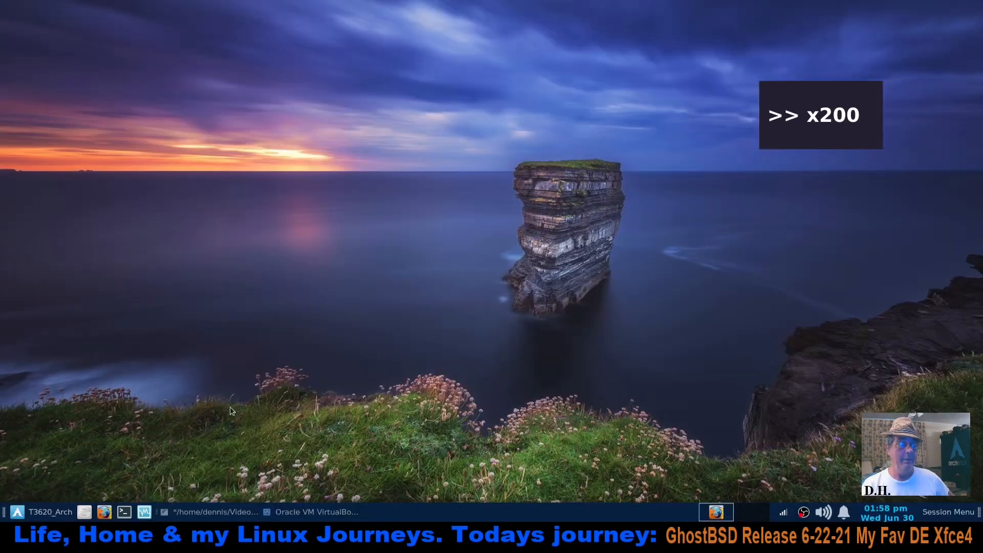
Switch to VirtualBox Manager and move Hard Disk above Optical in the GhostBSD_Xfce4 machine's boot order
{"action": "left_click", "coordinate": [317, 512]}
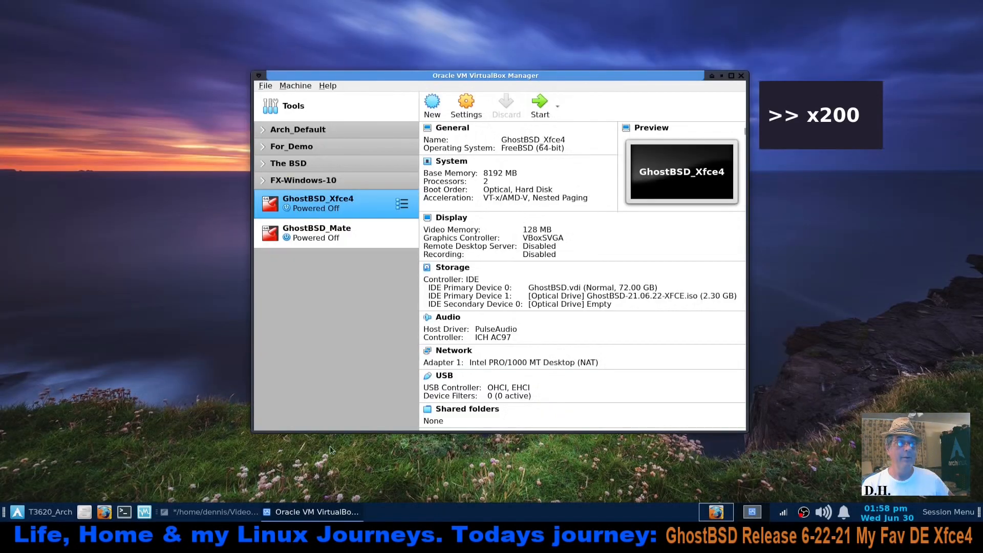
{"action": "left_click", "coordinate": [475, 103]}
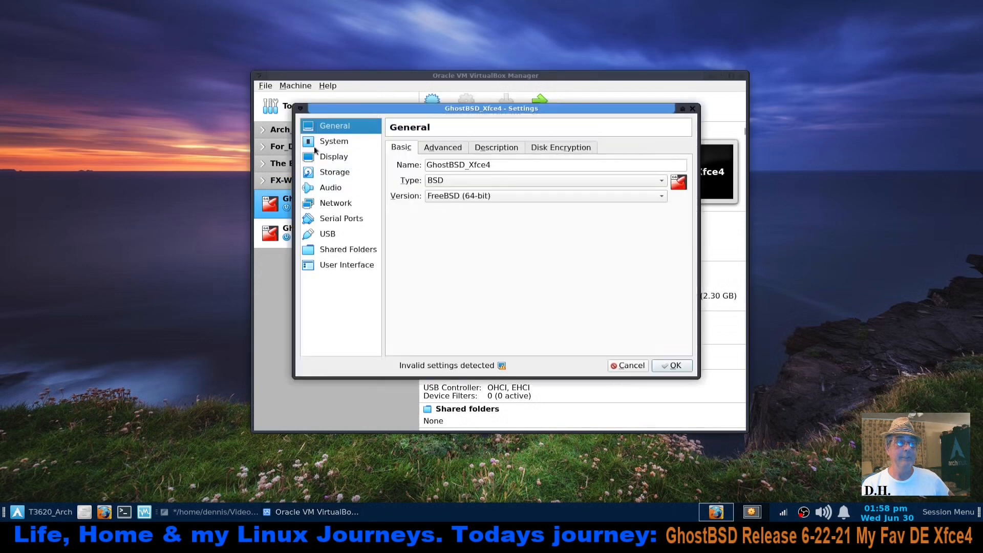
{"action": "left_click", "coordinate": [338, 143]}
{"action": "left_click", "coordinate": [512, 202]}
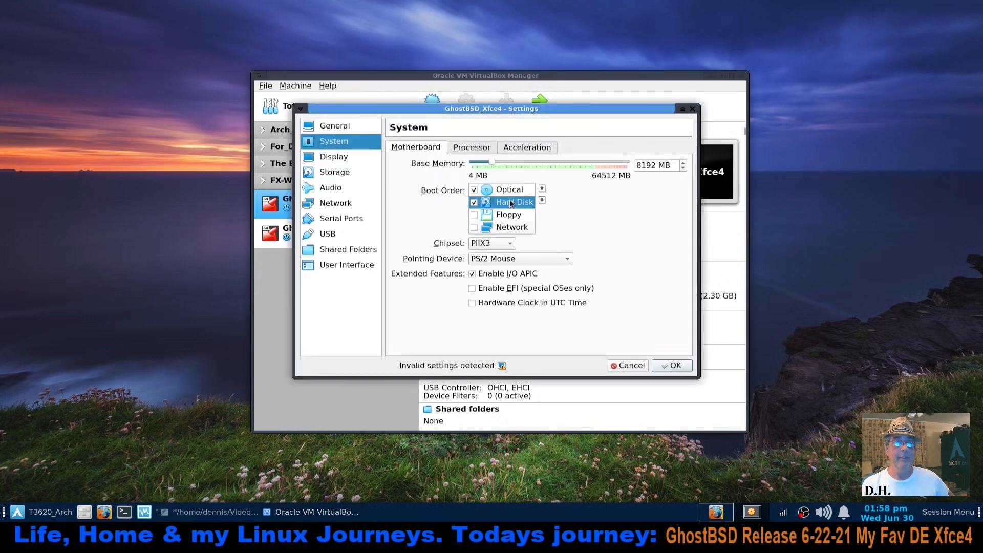
{"action": "left_click", "coordinate": [542, 189]}
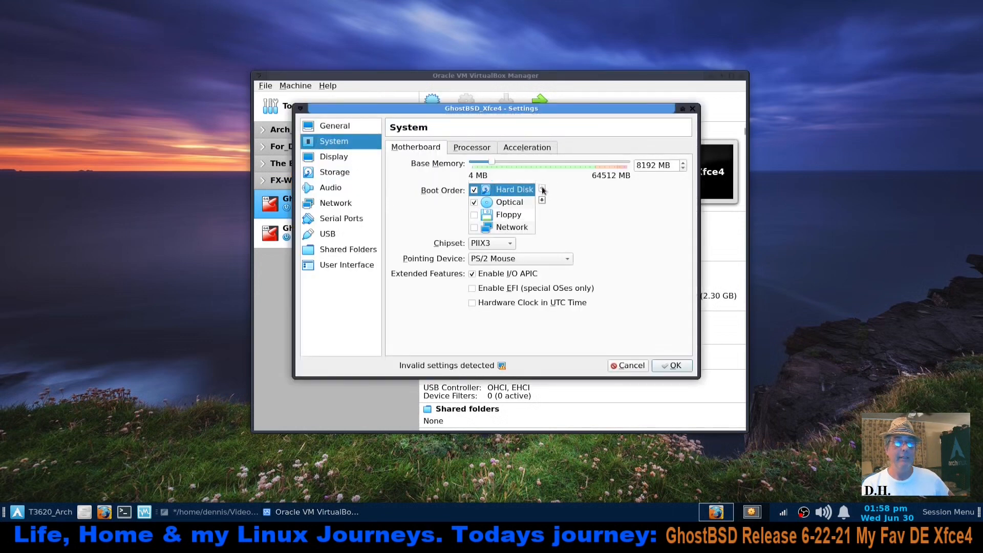
{"action": "left_click", "coordinate": [674, 366]}
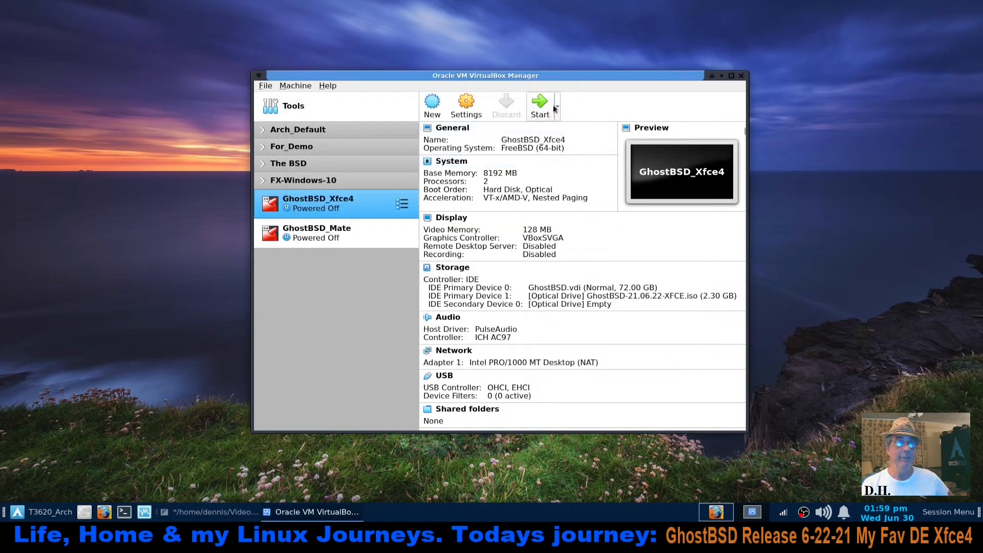
Start the GhostBSD_Xfce4 machine, boot it in multi-user mode and log in with the account password
{"action": "left_click", "coordinate": [540, 105]}
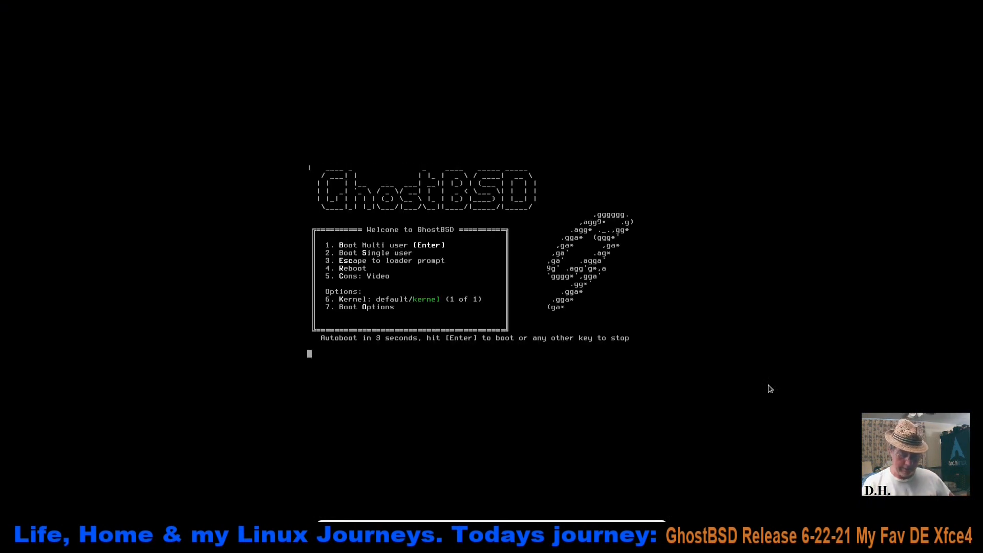
{"action": "key", "text": "Return"}
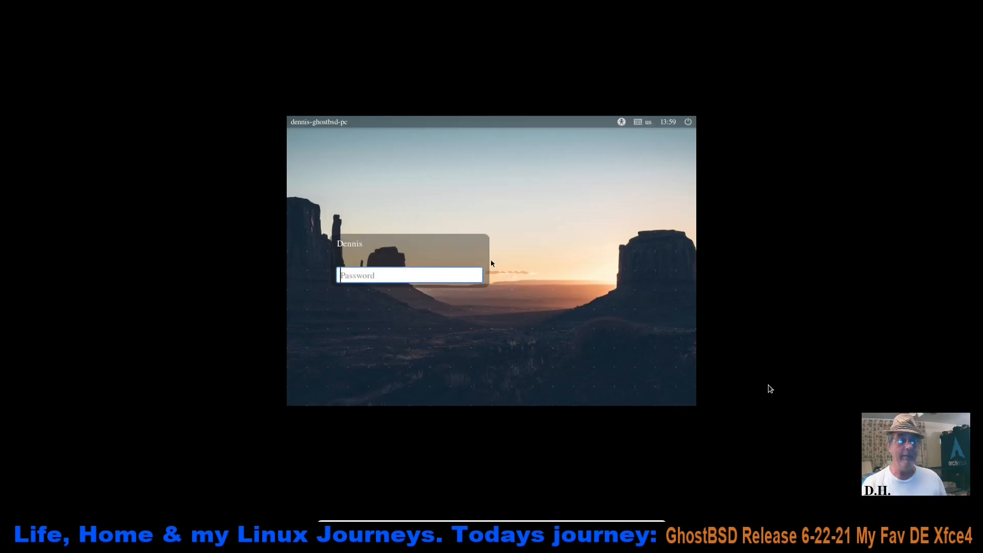
{"action": "type", "text": "****"}
{"action": "key", "text": "Return"}
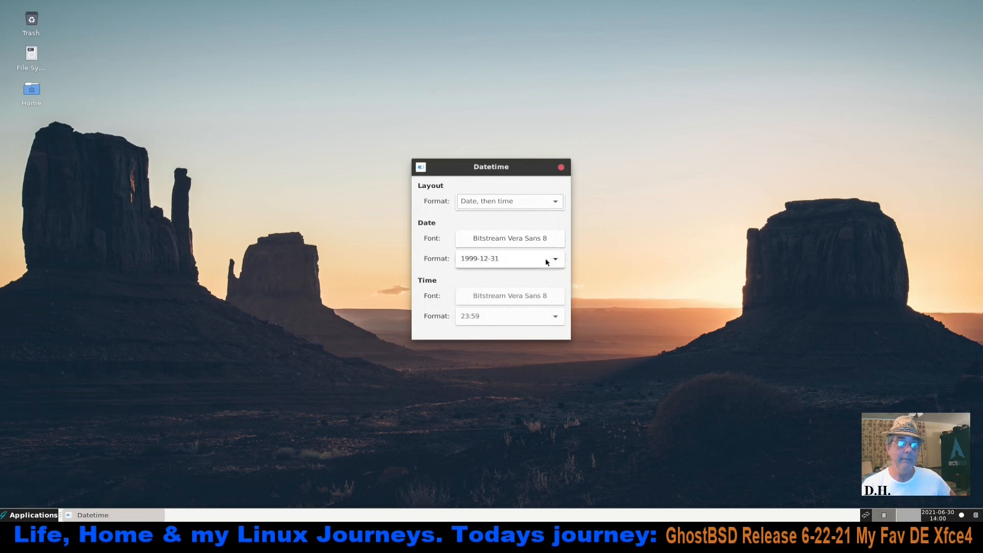
Set the panel clock's layout to Time only and its time format to 11:59 P, and close the Datetime settings
{"action": "left_click", "coordinate": [554, 202]}
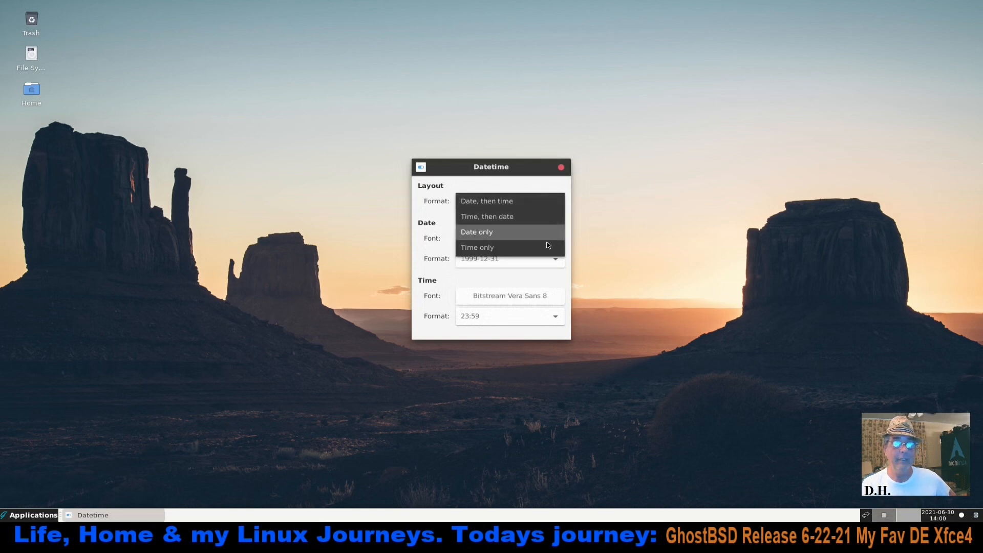
{"action": "left_click", "coordinate": [544, 248]}
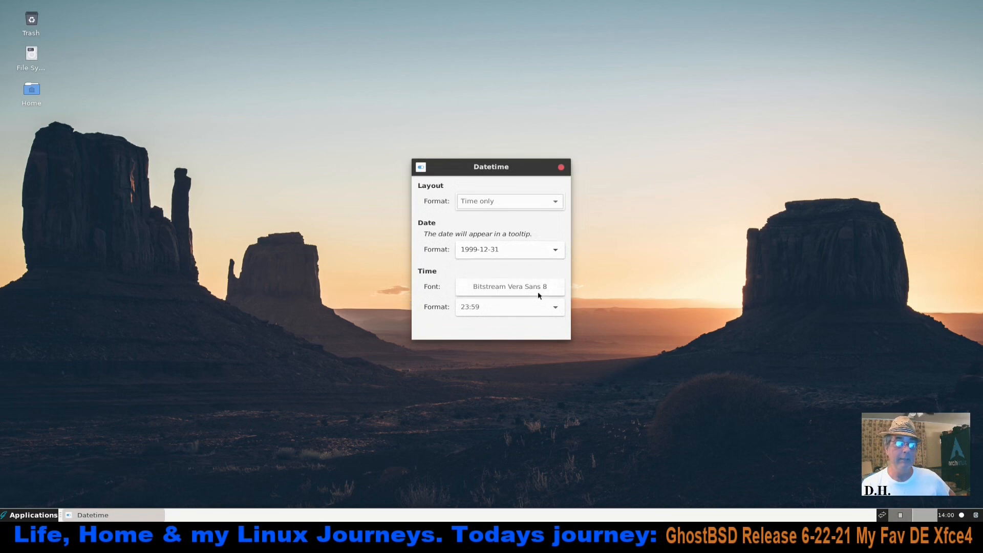
{"action": "left_click", "coordinate": [550, 305]}
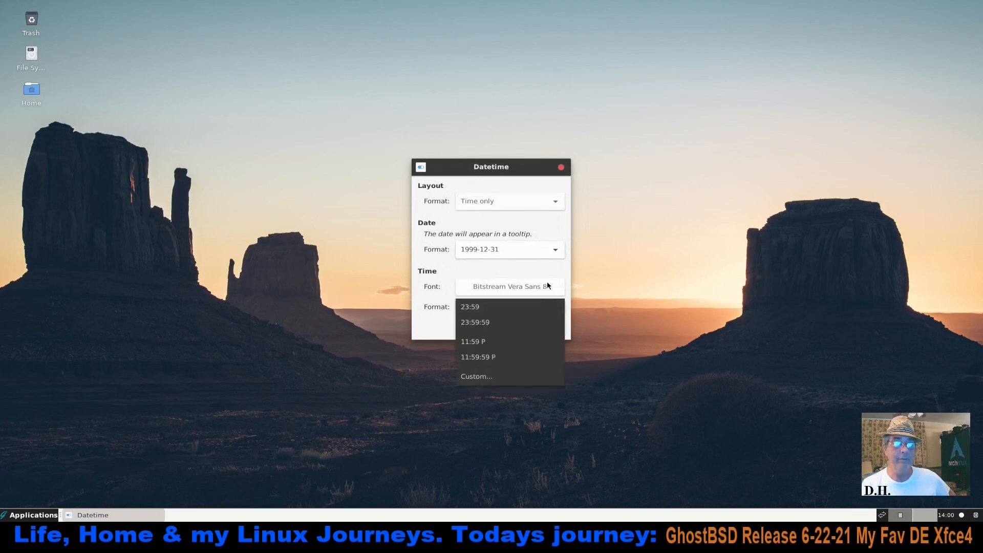
{"action": "left_click", "coordinate": [545, 263]}
{"action": "left_click_drag", "start_coordinate": [567, 338], "coordinate": [661, 386]}
{"action": "left_click", "coordinate": [647, 307]}
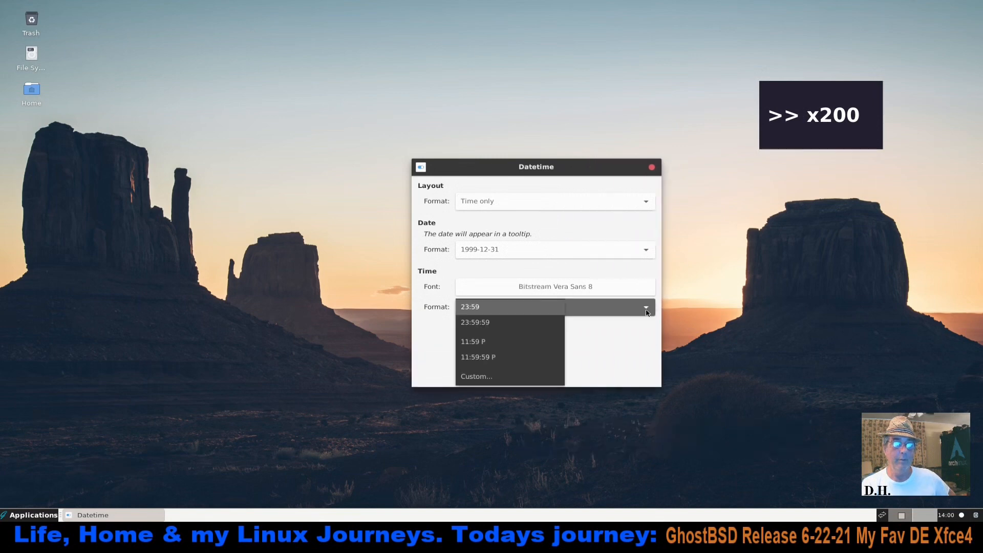
{"action": "left_click", "coordinate": [504, 343]}
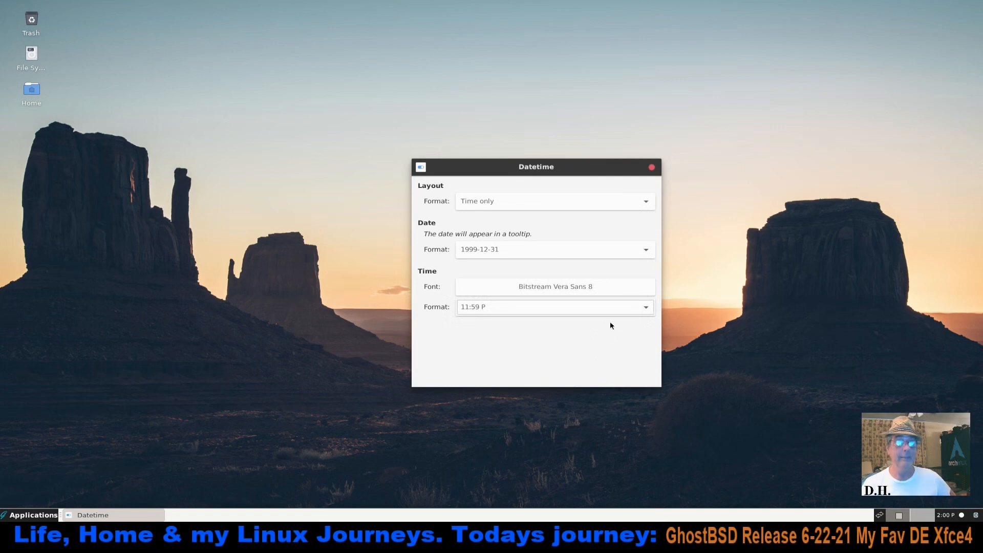
{"action": "left_click", "coordinate": [651, 167]}
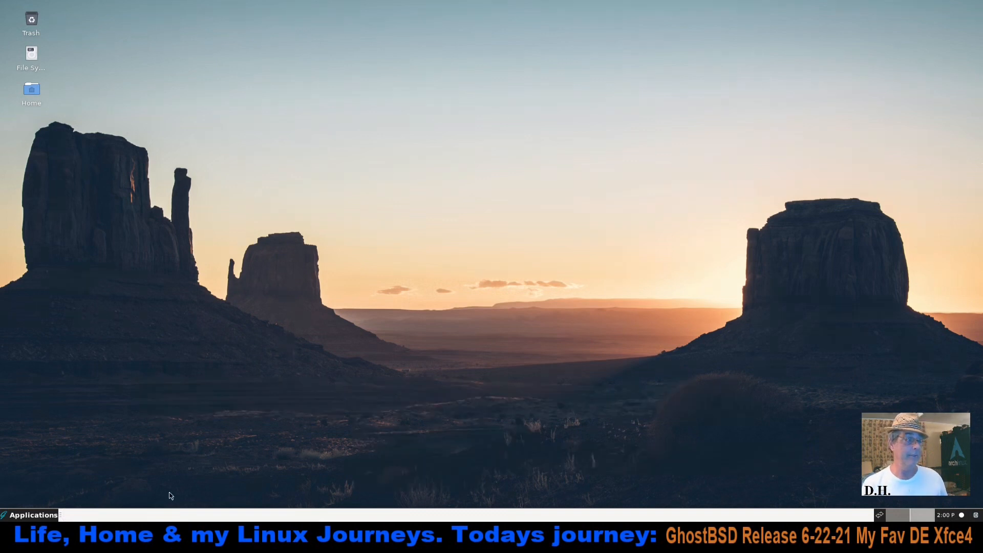
Move the Trash icon to the desktop's lower-right corner and change the wallpaper to the mountain lake picture in the ghostbsd folder
{"action": "left_click_drag", "start_coordinate": [34, 22], "coordinate": [914, 453]}
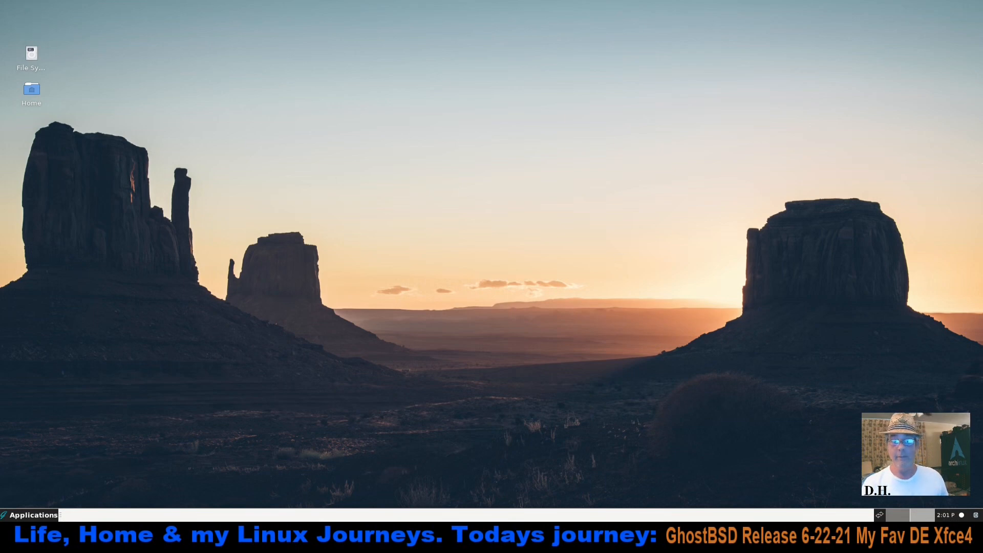
{"action": "right_click", "coordinate": [360, 221]}
{"action": "left_click", "coordinate": [409, 349]}
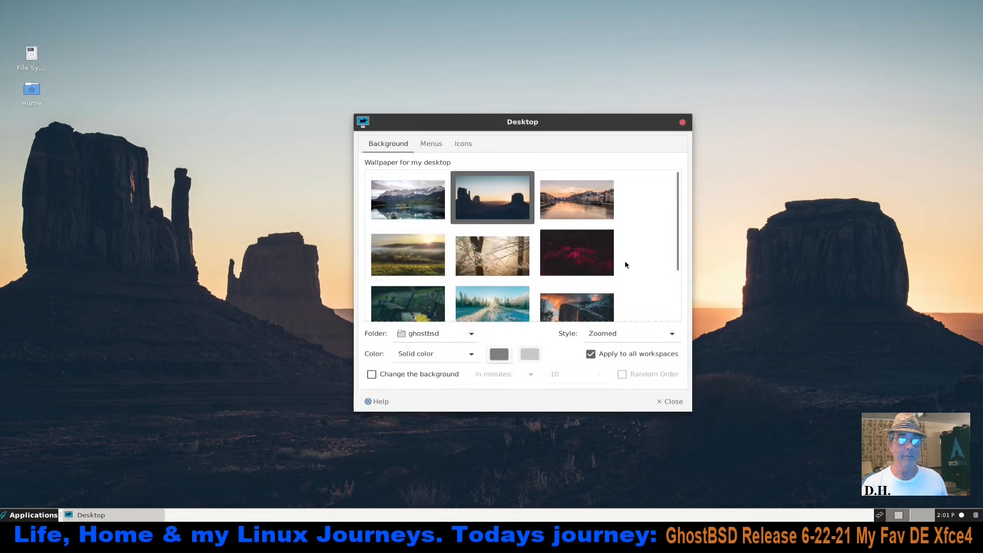
{"action": "scroll", "coordinate": [625, 263], "scroll_direction": "down", "scroll_amount": 1}
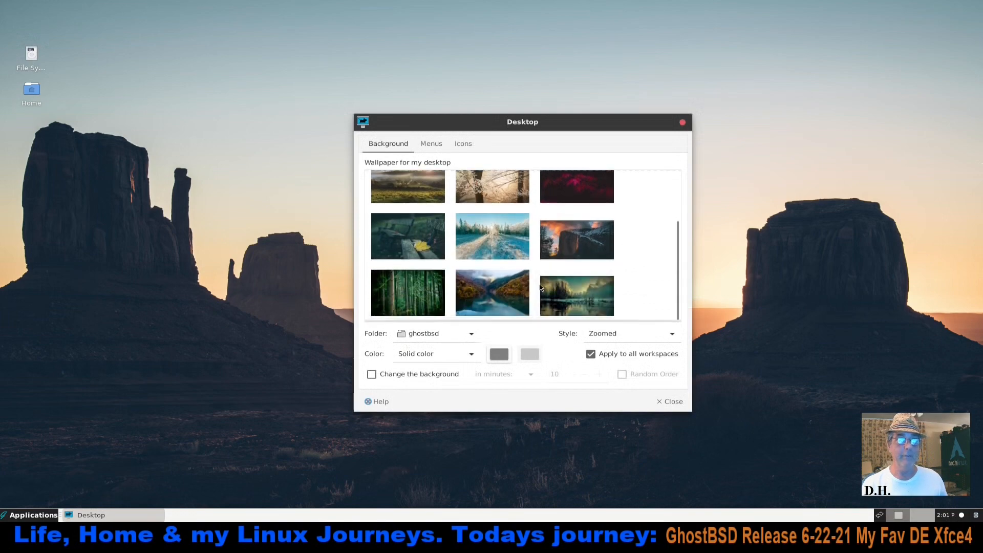
{"action": "left_click", "coordinate": [511, 301]}
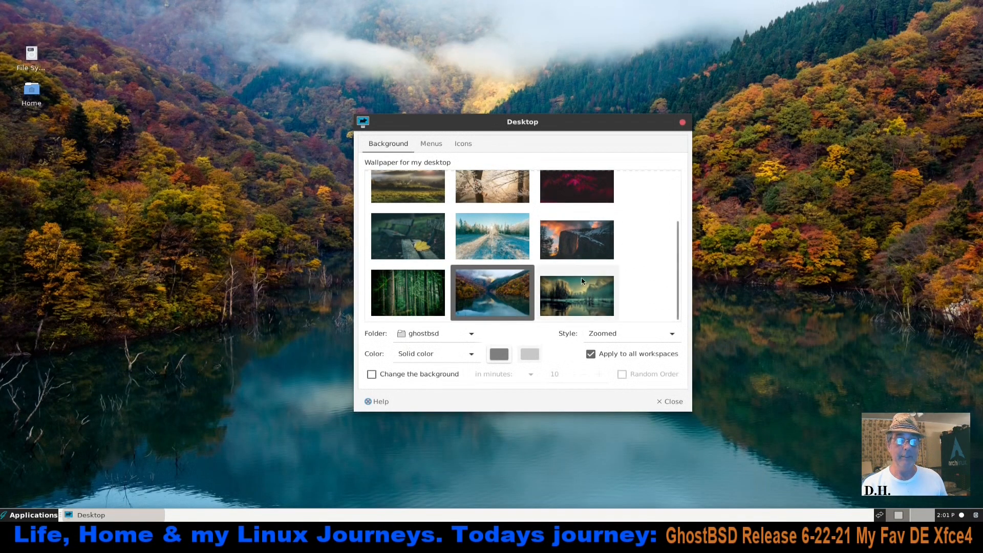
{"action": "scroll", "coordinate": [634, 261], "scroll_direction": "up", "scroll_amount": 3}
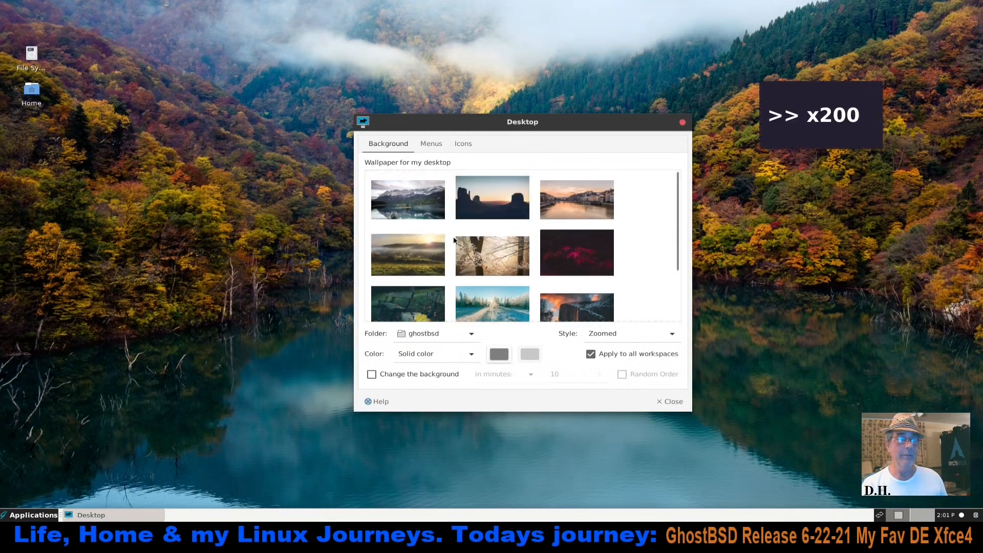
{"action": "left_click", "coordinate": [429, 201]}
{"action": "left_click_drag", "start_coordinate": [474, 133], "coordinate": [471, 112]}
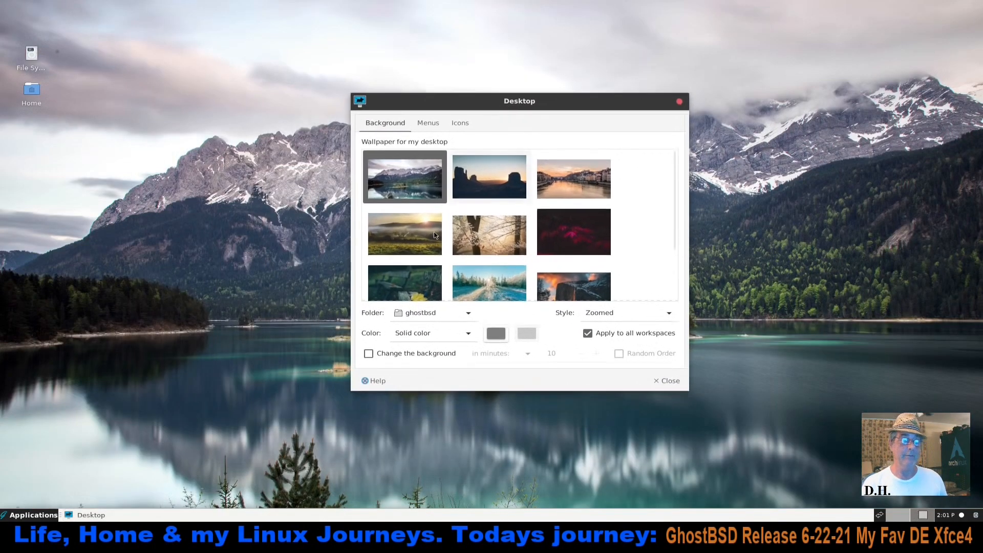
Review the desktop menu options, set the desktop icon size to 30 and close the desktop settings
{"action": "left_click", "coordinate": [429, 125]}
{"action": "right_click", "coordinate": [189, 228]}
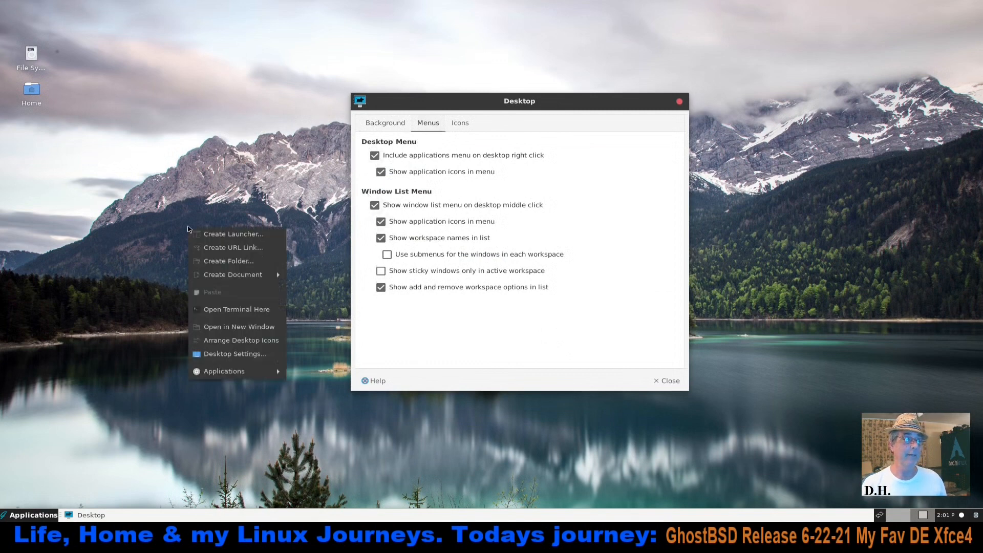
{"action": "left_click", "coordinate": [142, 275]}
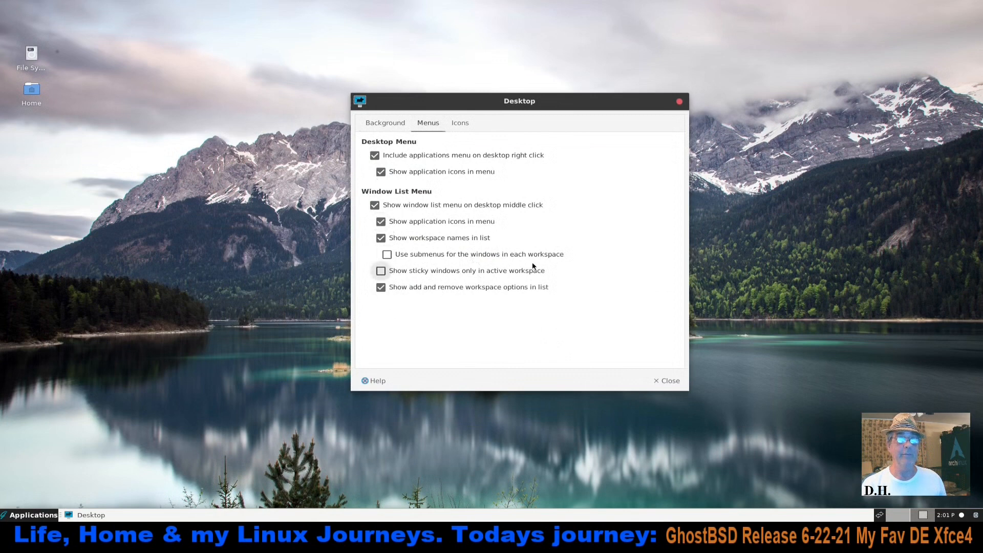
{"action": "left_click", "coordinate": [460, 124]}
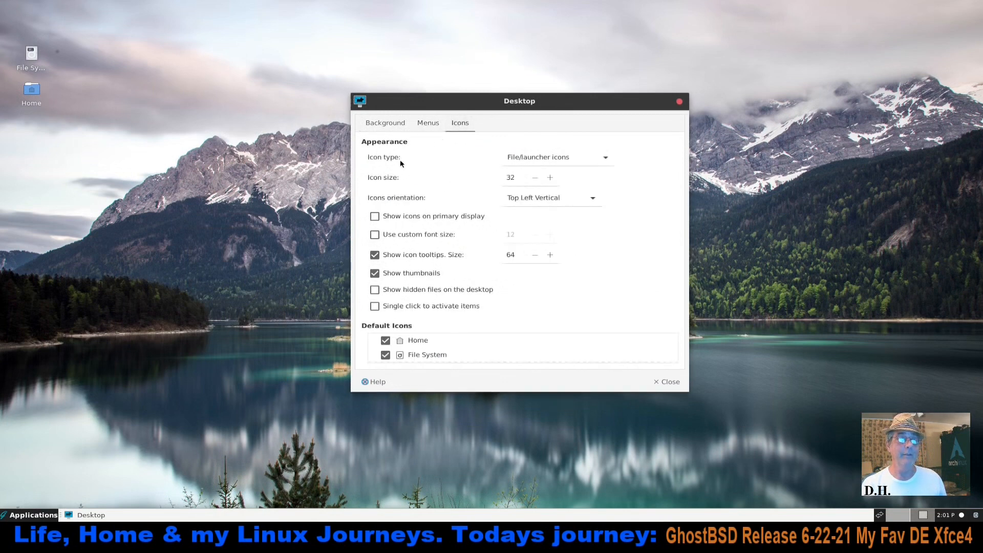
{"action": "left_click", "coordinate": [535, 178]}
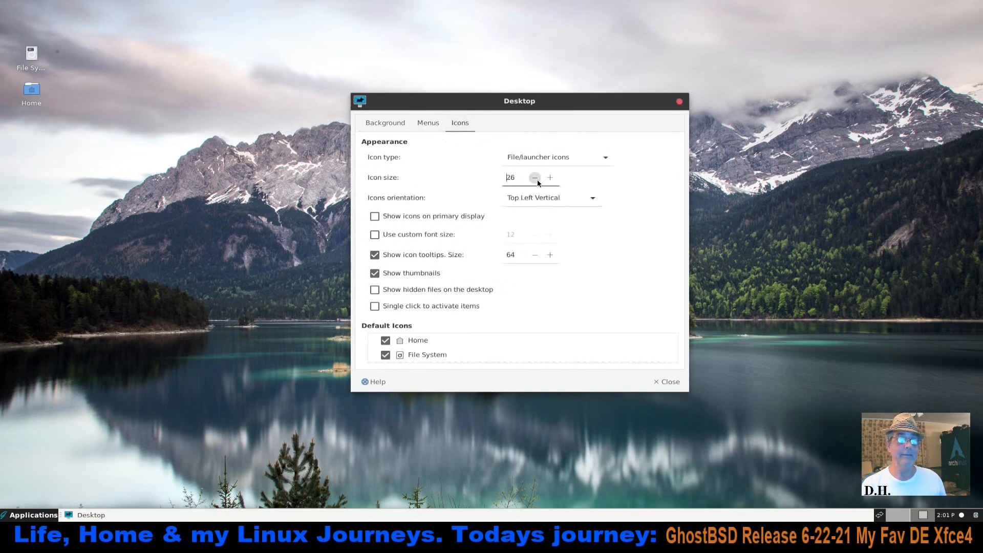
{"action": "left_click", "coordinate": [535, 178]}
{"action": "left_click", "coordinate": [550, 178]}
{"action": "left_click", "coordinate": [550, 177]}
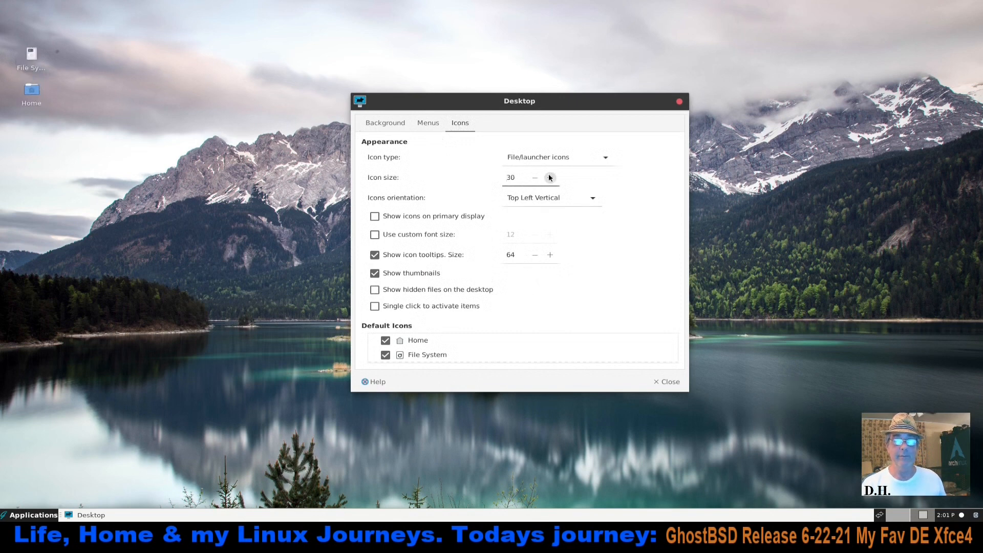
{"action": "scroll", "coordinate": [516, 352], "scroll_direction": "down", "scroll_amount": 3}
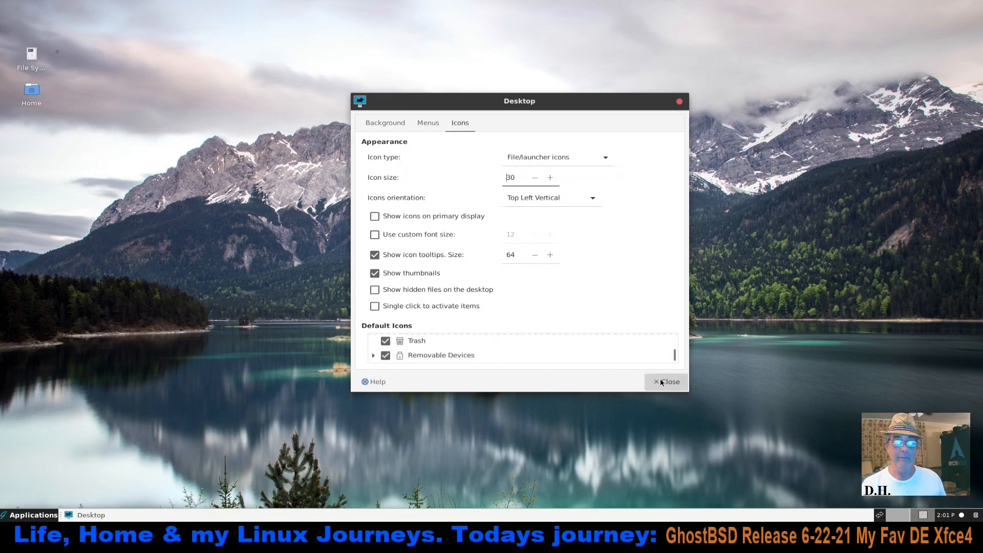
{"action": "left_click", "coordinate": [665, 382]}
Find Update Station among the applications, check for system updates with it and dismiss its result dialog
{"action": "left_click", "coordinate": [15, 517]}
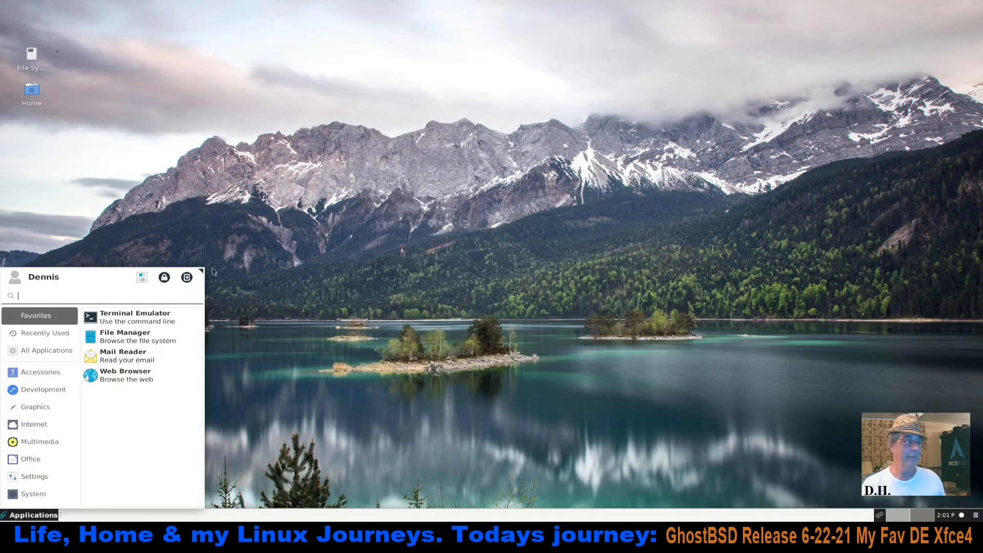
{"action": "left_click", "coordinate": [235, 256]}
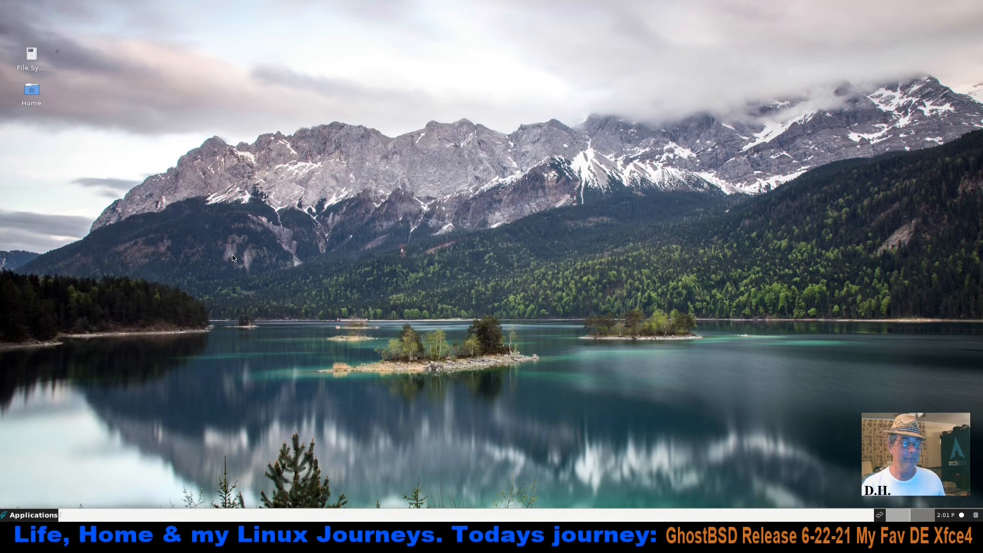
{"action": "left_click", "coordinate": [34, 515]}
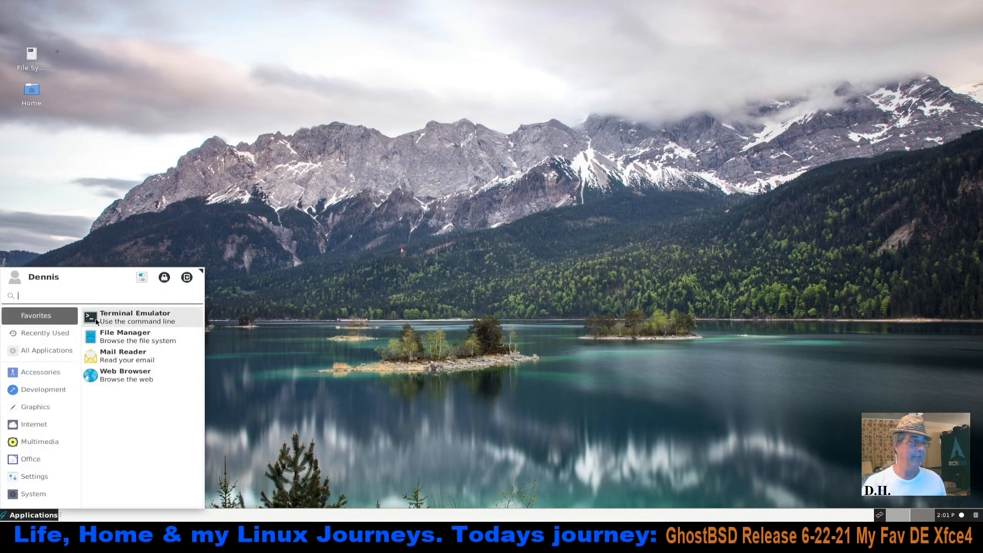
{"action": "type", "text": "update"}
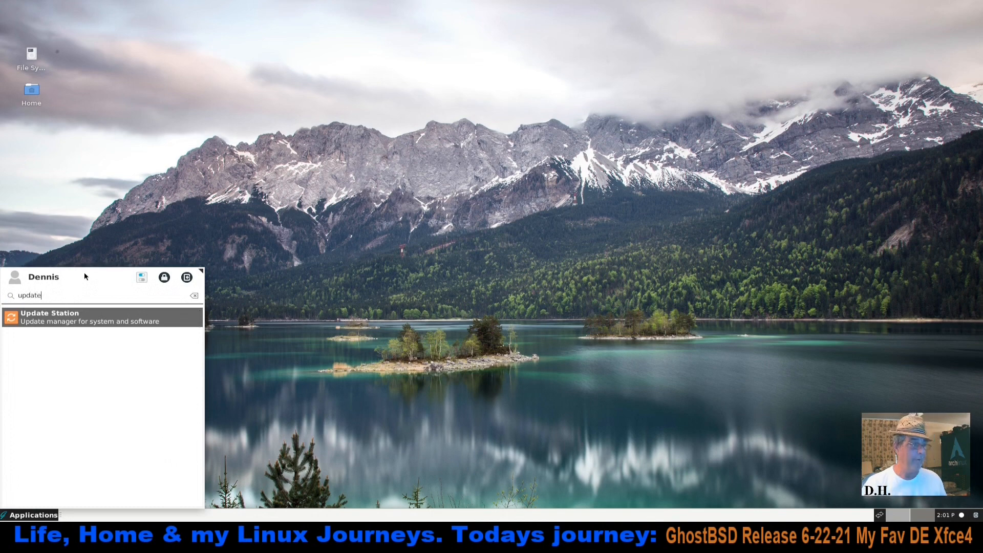
{"action": "left_click", "coordinate": [68, 318]}
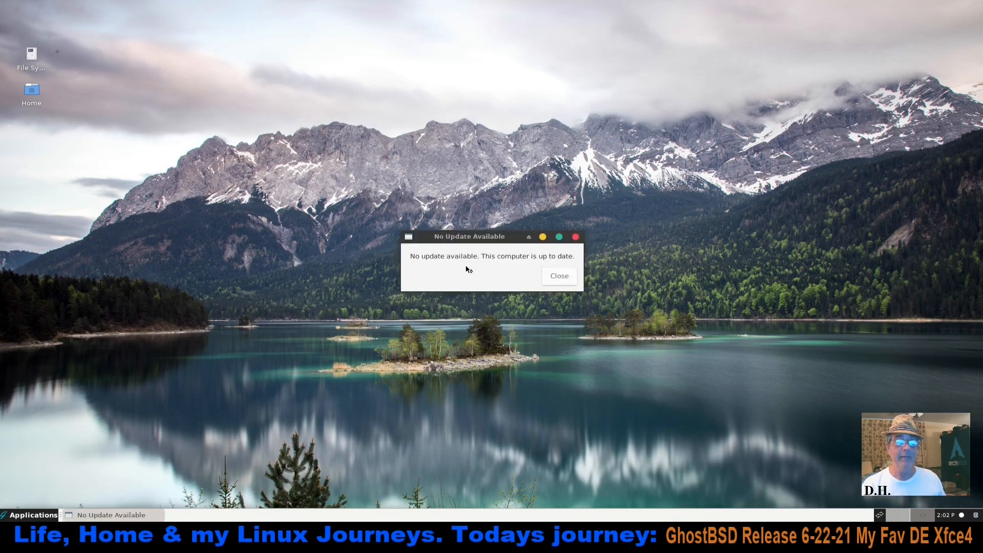
{"action": "left_click", "coordinate": [562, 276]}
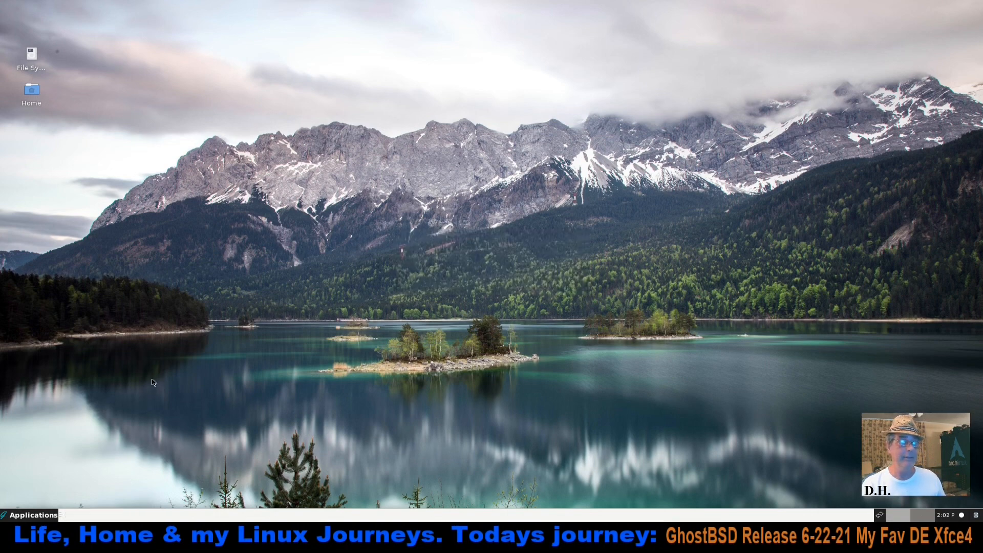
Open Software Station from the System applications, confirm with the account password, let it sync with the repository and close it
{"action": "left_click", "coordinate": [35, 517]}
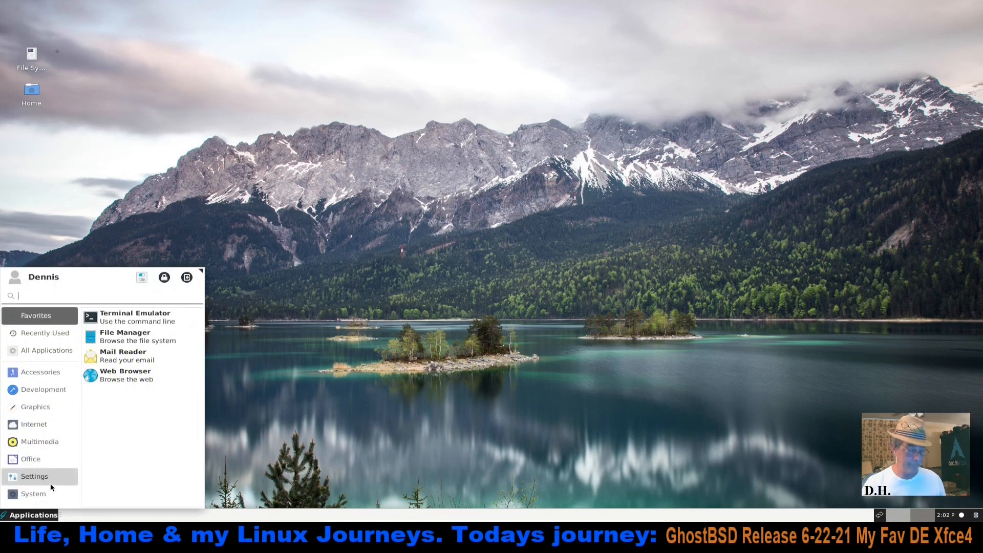
{"action": "left_click", "coordinate": [36, 494]}
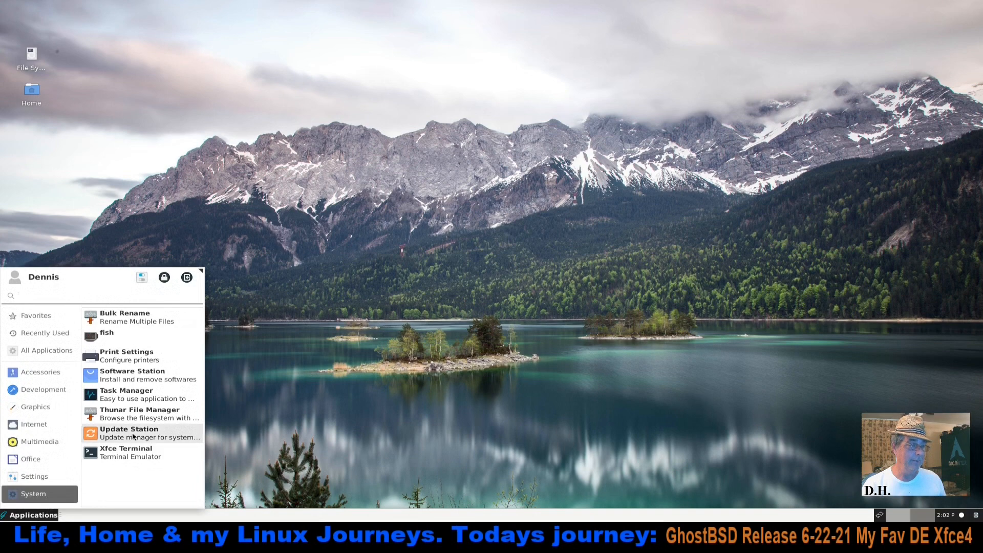
{"action": "left_click", "coordinate": [147, 378]}
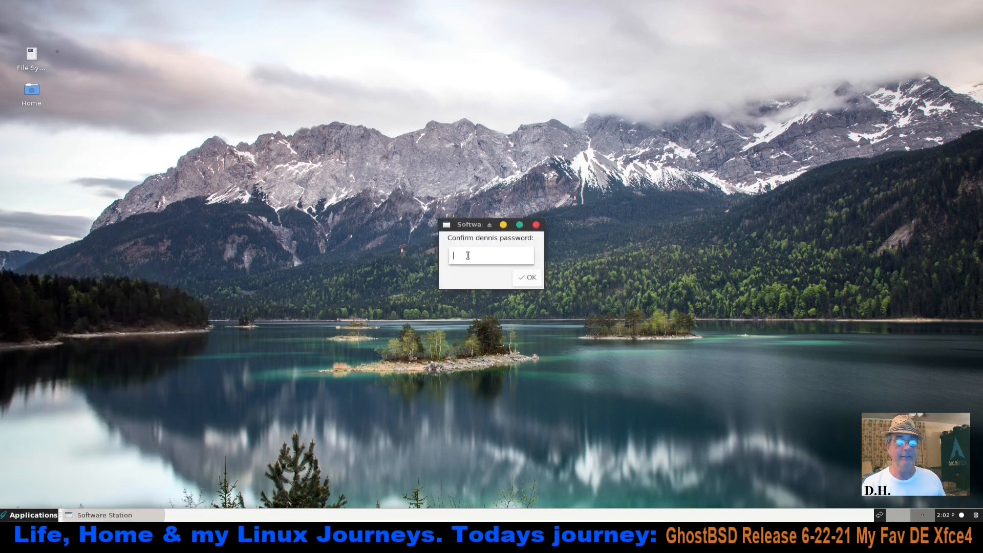
{"action": "type", "text": "••••"}
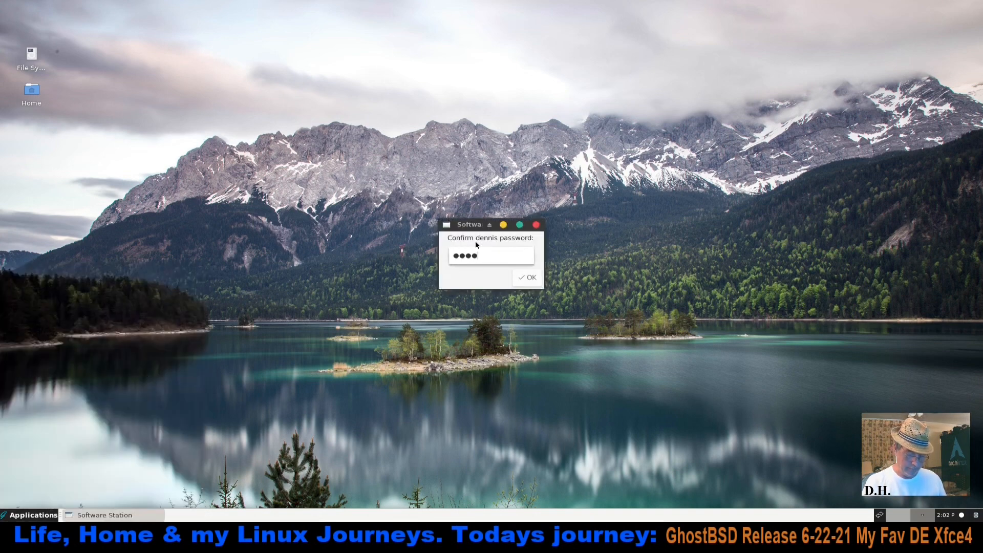
{"action": "key", "text": "Return"}
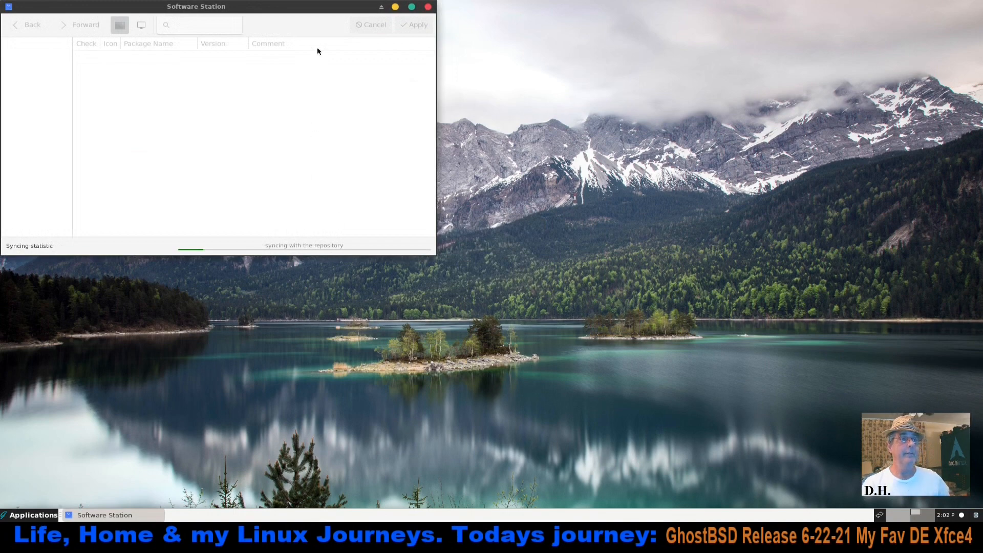
{"action": "left_click_drag", "start_coordinate": [328, 9], "coordinate": [599, 167]}
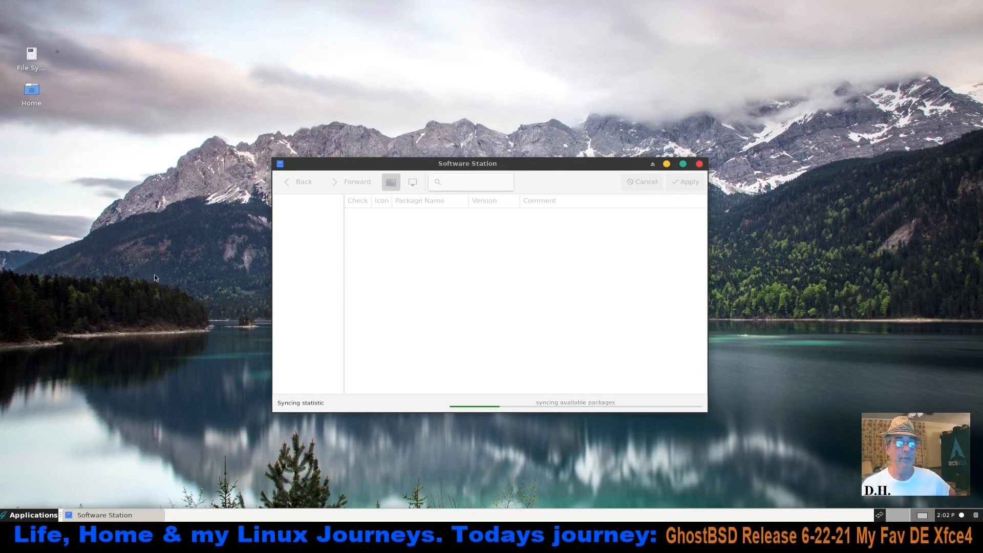
{"action": "left_click_drag", "start_coordinate": [581, 171], "coordinate": [586, 89]}
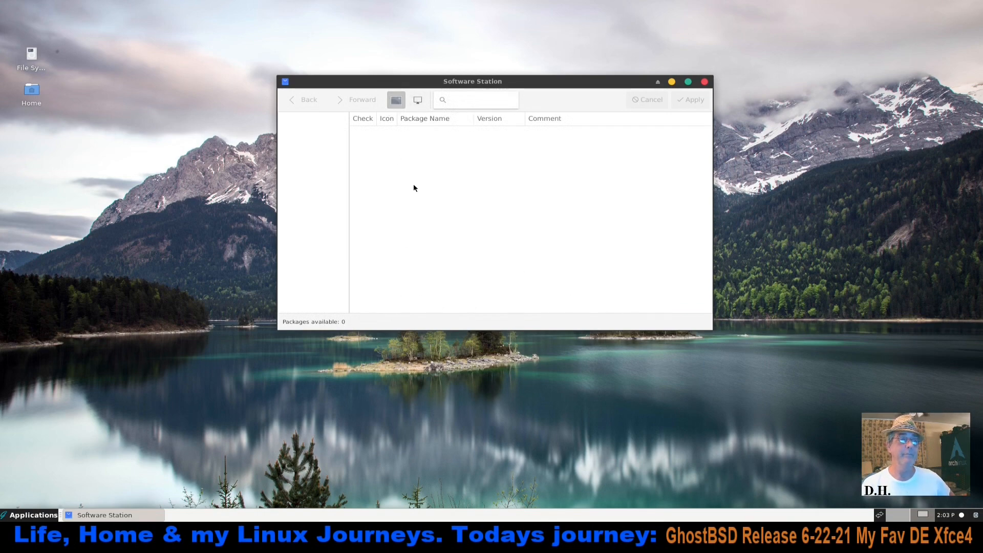
{"action": "left_click", "coordinate": [705, 82]}
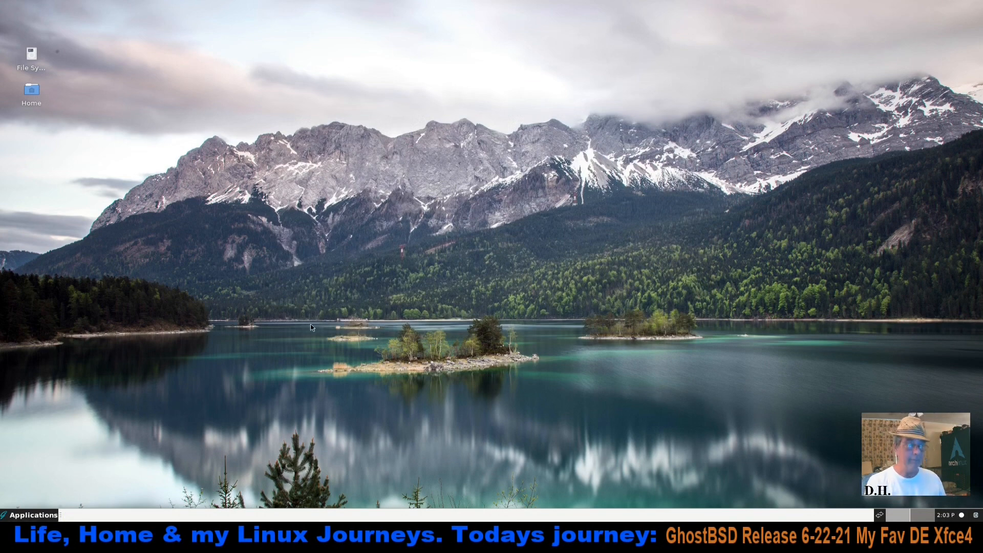
Open a terminal, run "sudo pkg update -f" to refresh the GhostBSD repository catalogue and enter the account password
{"action": "key", "text": "ctrl+alt+t"}
{"action": "left_click_drag", "start_coordinate": [326, 8], "coordinate": [607, 214]}
{"action": "type", "text": "sudo pkg update -"}
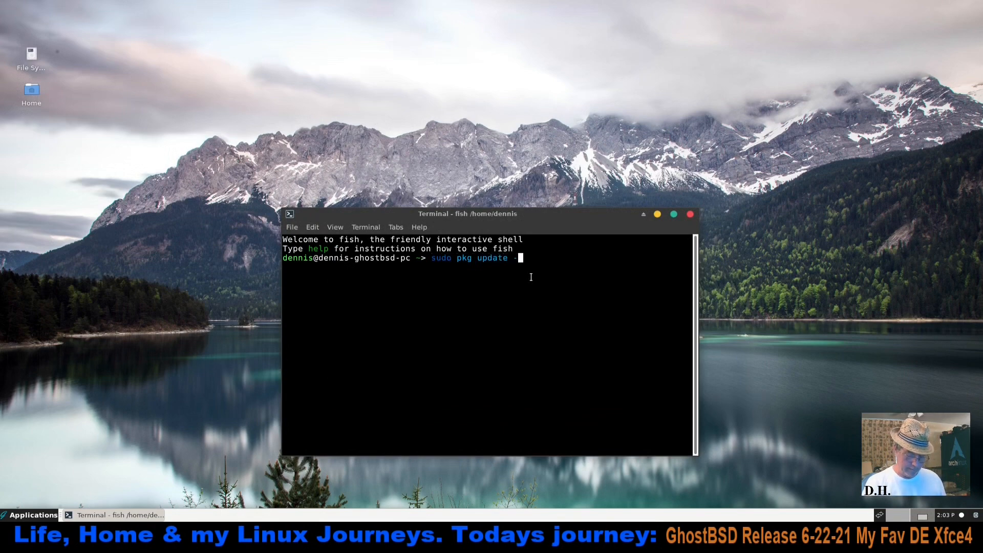
{"action": "type", "text": "f"}
{"action": "key", "text": "Return"}
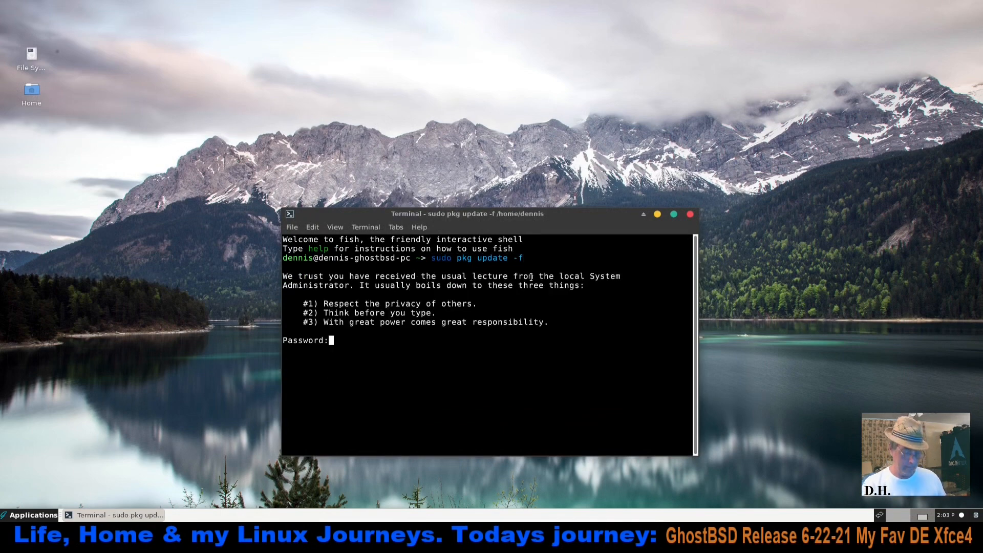
{"action": "key", "text": "Return"}
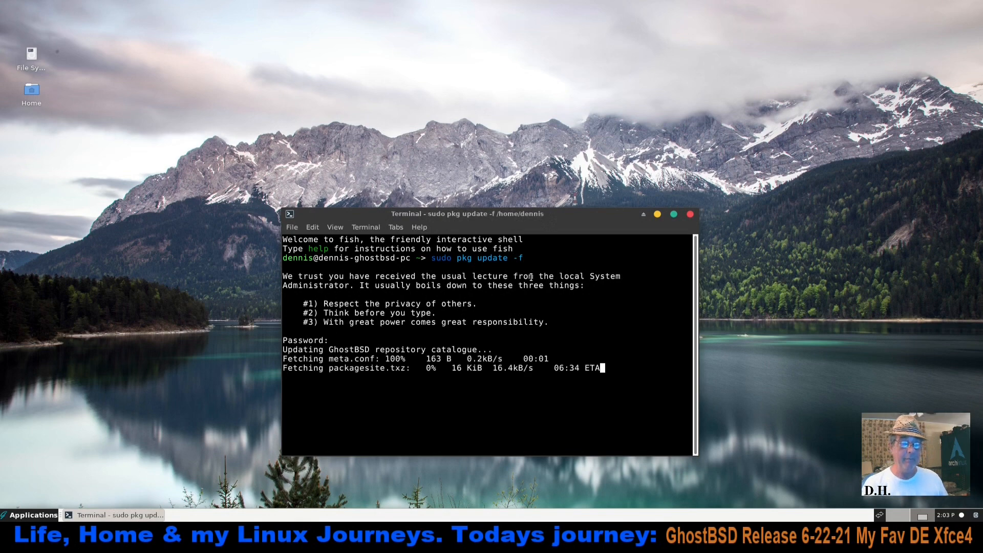
Copy the IGNORE_OSVERSION=yes setting from the terminal output and answer "n" to ignoring the OS version mismatch
{"action": "left_click_drag", "start_coordinate": [545, 215], "coordinate": [530, 83]}
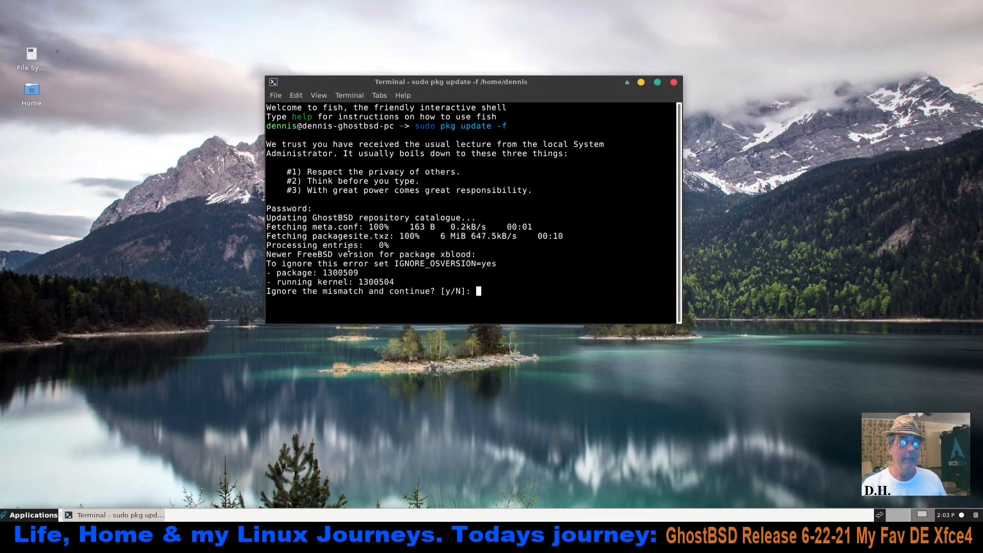
{"action": "left_click_drag", "start_coordinate": [394, 269], "coordinate": [496, 264]}
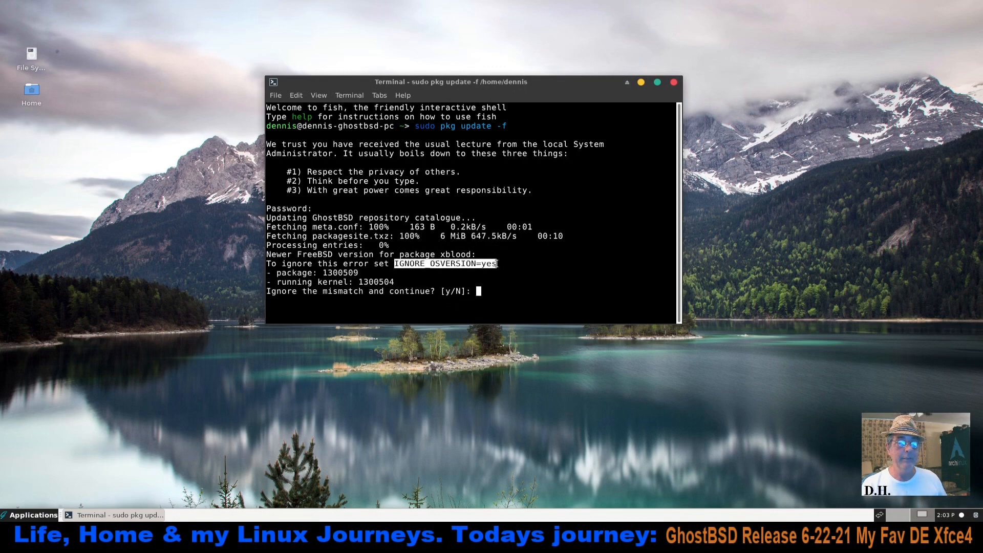
{"action": "right_click", "coordinate": [466, 266]}
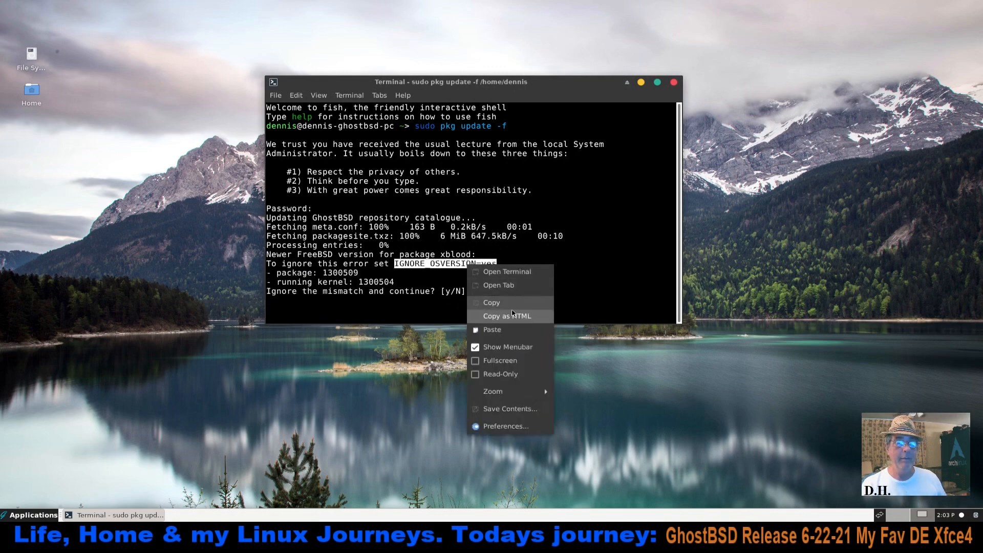
{"action": "left_click", "coordinate": [507, 306]}
{"action": "left_click", "coordinate": [500, 294]}
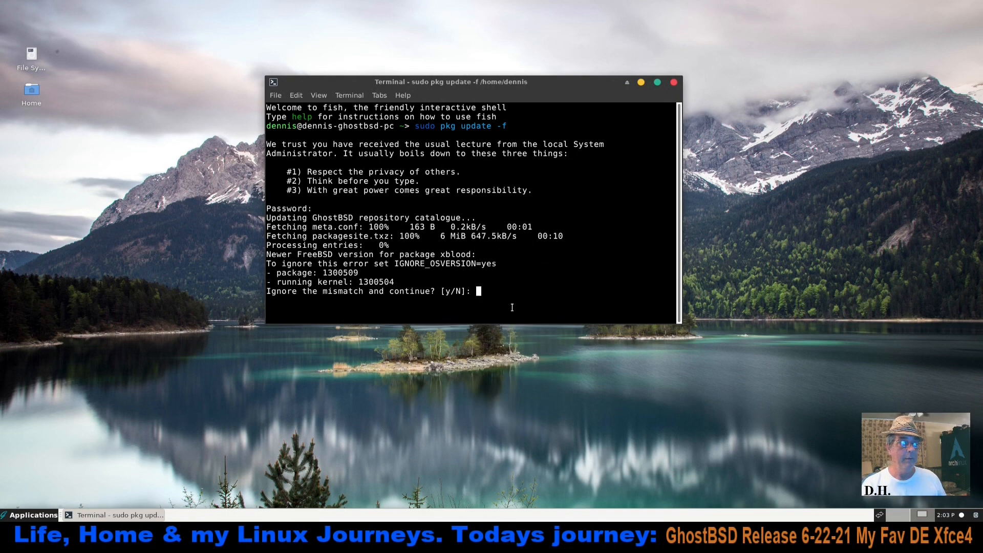
{"action": "type", "text": "n"}
{"action": "key", "text": "Return"}
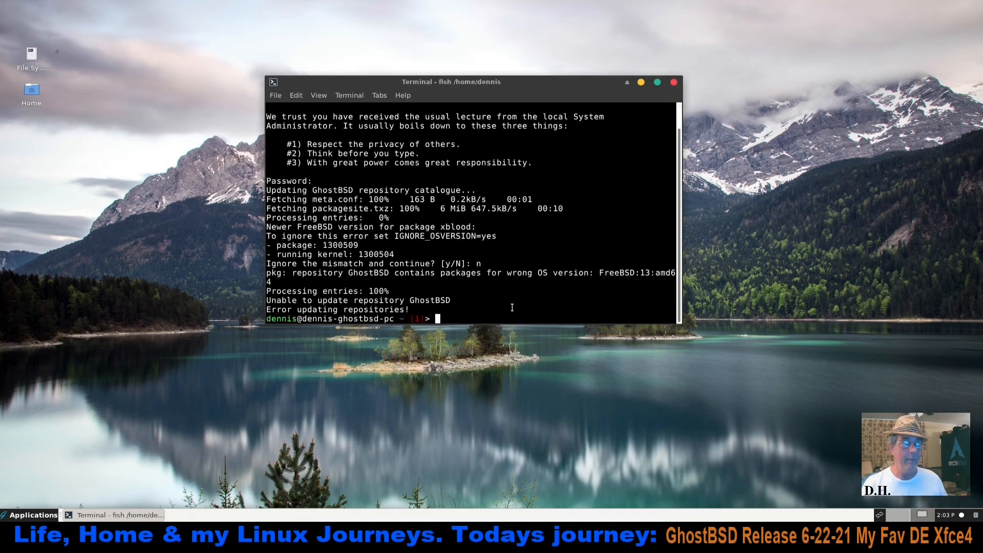
Run "sudo pkg upgrade -f" in the terminal to force an upgrade of all installed packages
{"action": "type", "text": "p"}
{"action": "key", "text": "BackSpace"}
{"action": "type", "text": "sudo pkg upgrade -f"}
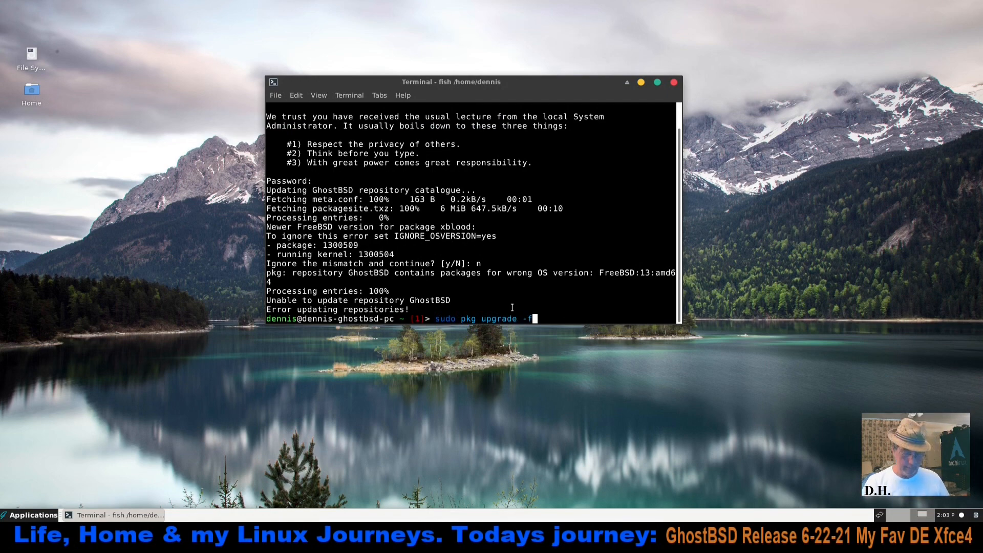
{"action": "key", "text": "Return"}
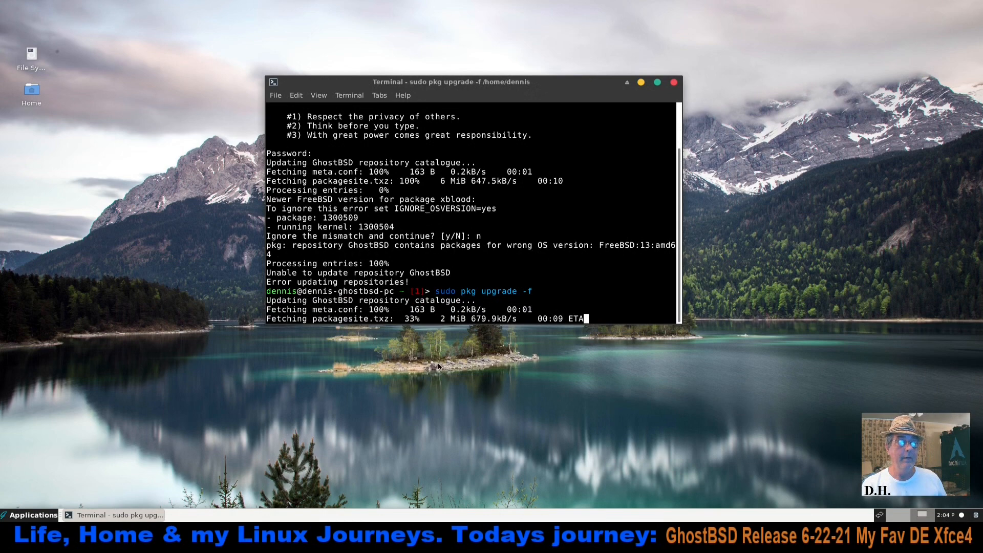
Move and enlarge the terminal window, and answer "y" to ignore the OS version mismatch for the upgrade
{"action": "left_click_drag", "start_coordinate": [529, 84], "coordinate": [516, 43]}
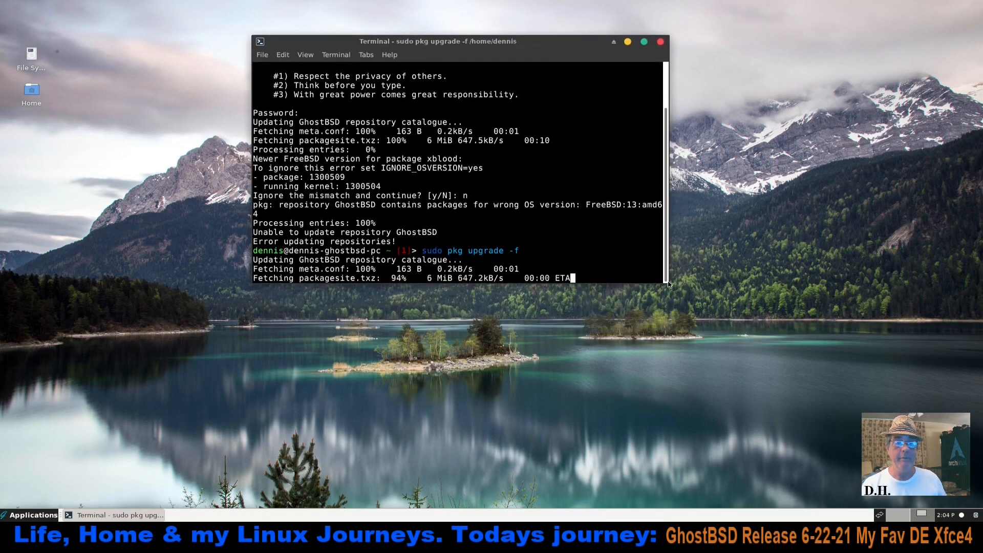
{"action": "left_click_drag", "start_coordinate": [669, 284], "coordinate": [730, 329]}
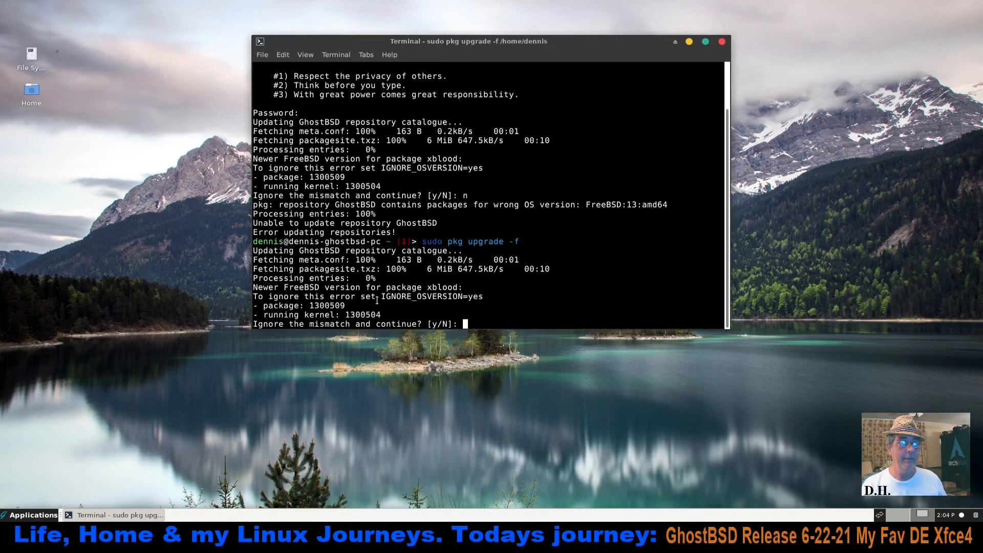
{"action": "left_click_drag", "start_coordinate": [380, 295], "coordinate": [482, 301]}
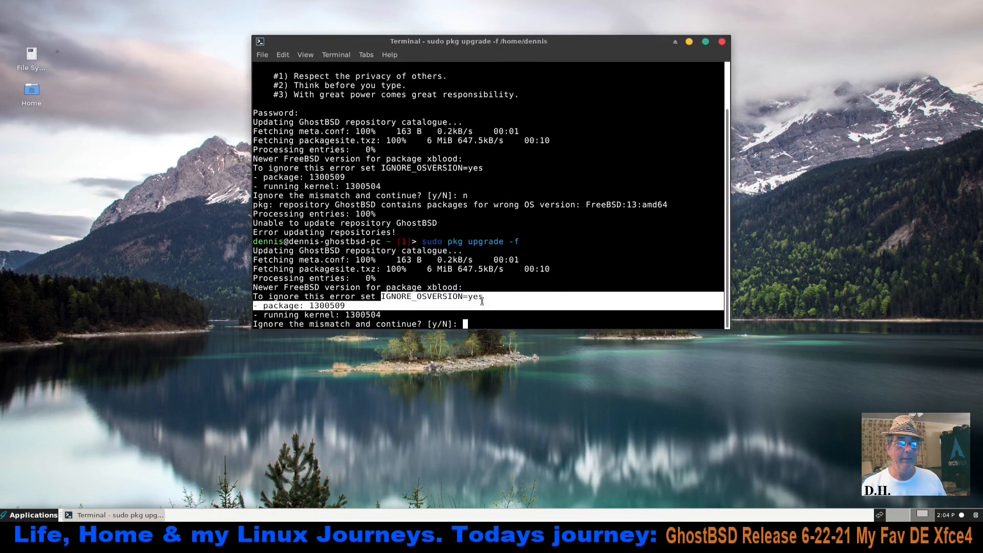
{"action": "left_click", "coordinate": [471, 329]}
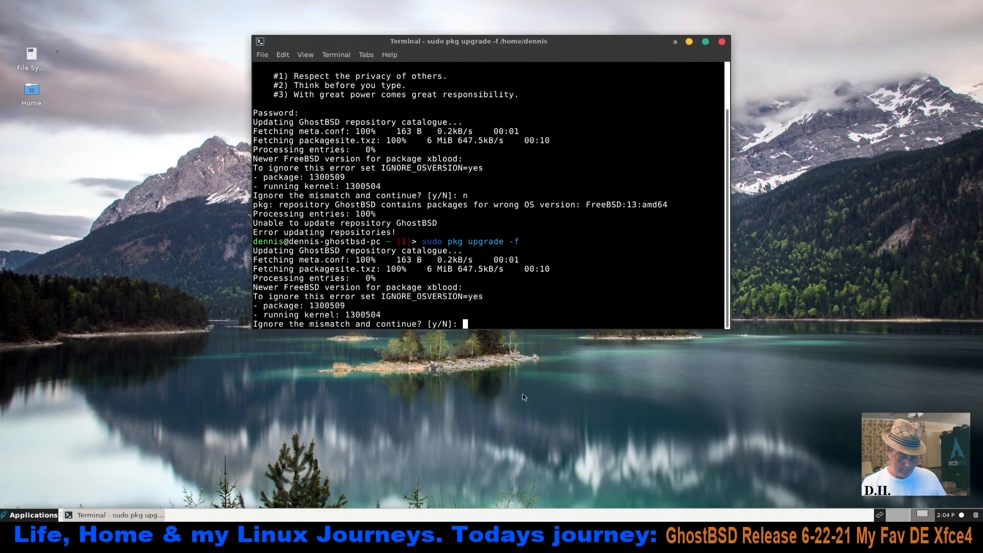
{"action": "type", "text": "y"}
{"action": "key", "text": "Return"}
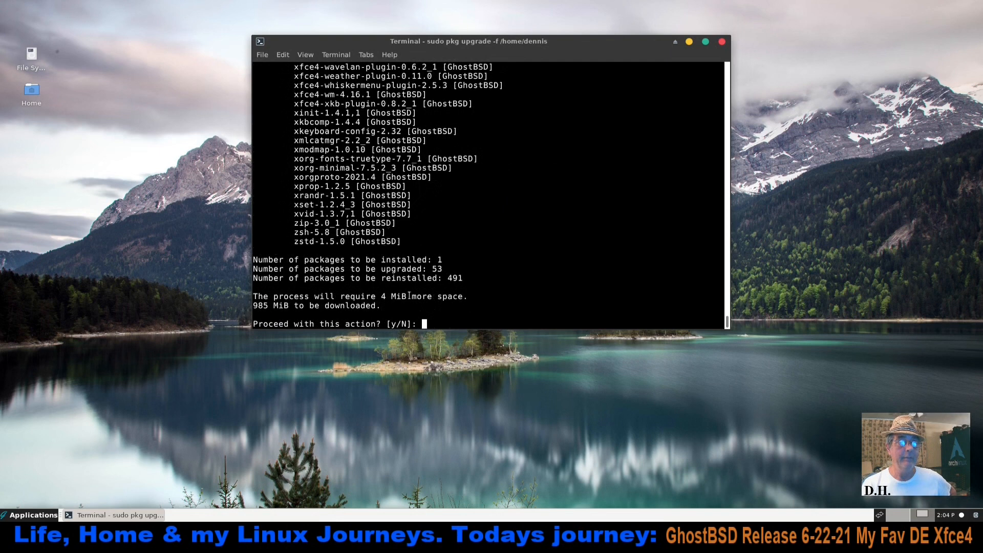
Answer "y" to proceed with the package downloads, reposition the terminal and take the virtual machine out of full-screen mode
{"action": "type", "text": "y"}
{"action": "key", "text": "Return"}
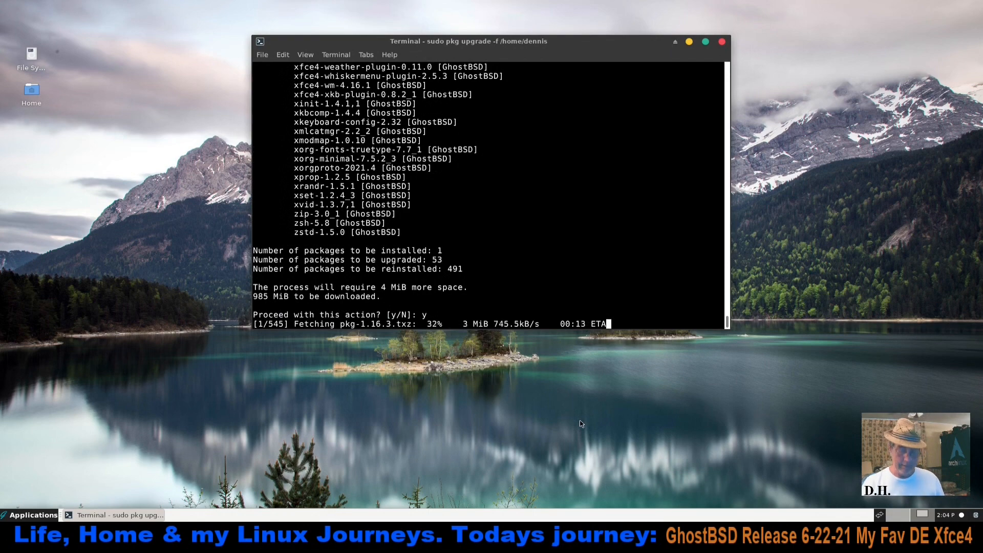
{"action": "left_click_drag", "start_coordinate": [602, 53], "coordinate": [658, 48]}
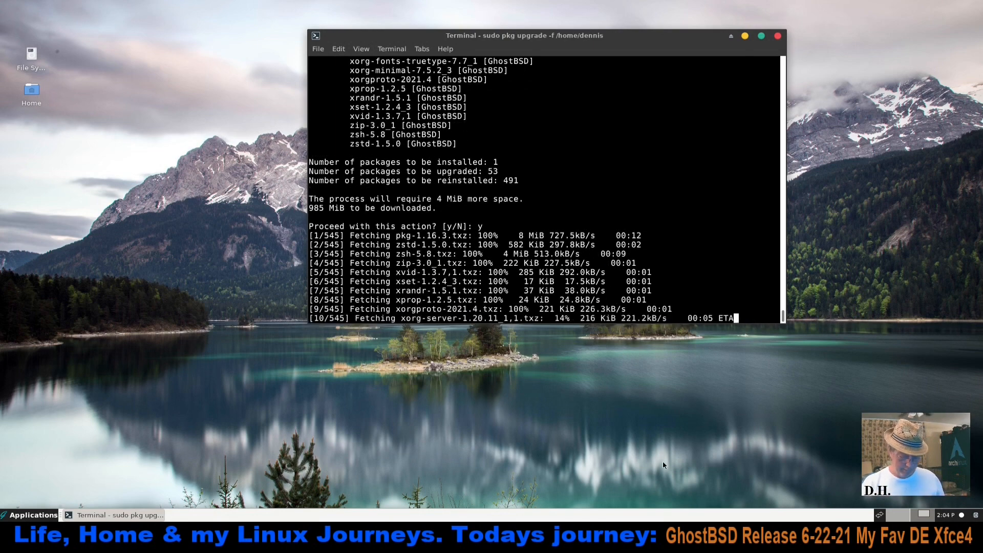
{"action": "key", "text": "ctrl+f"}
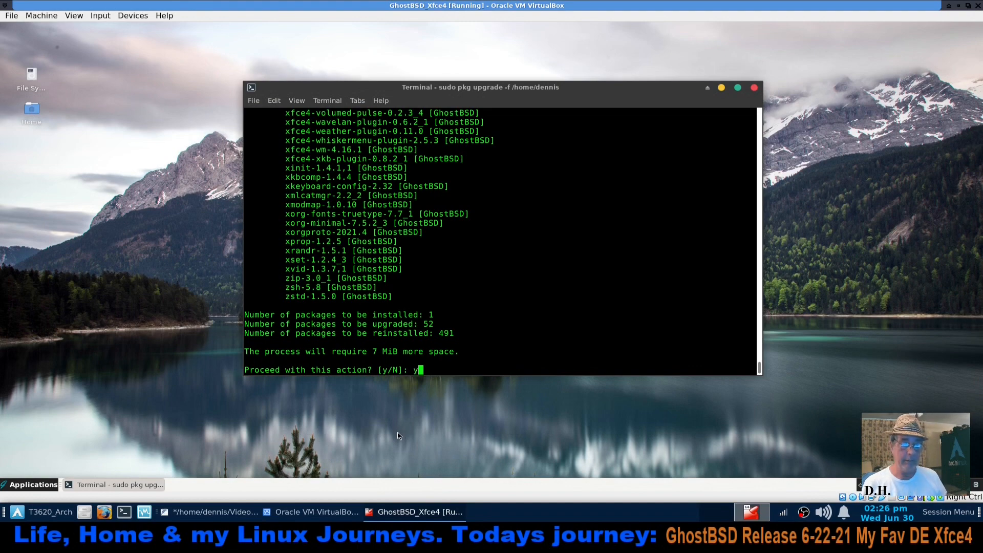
Answer "y" to proceed with installing the fetched packages and examine the boot service warning in the output
{"action": "type", "text": "y"}
{"action": "key", "text": "Return"}
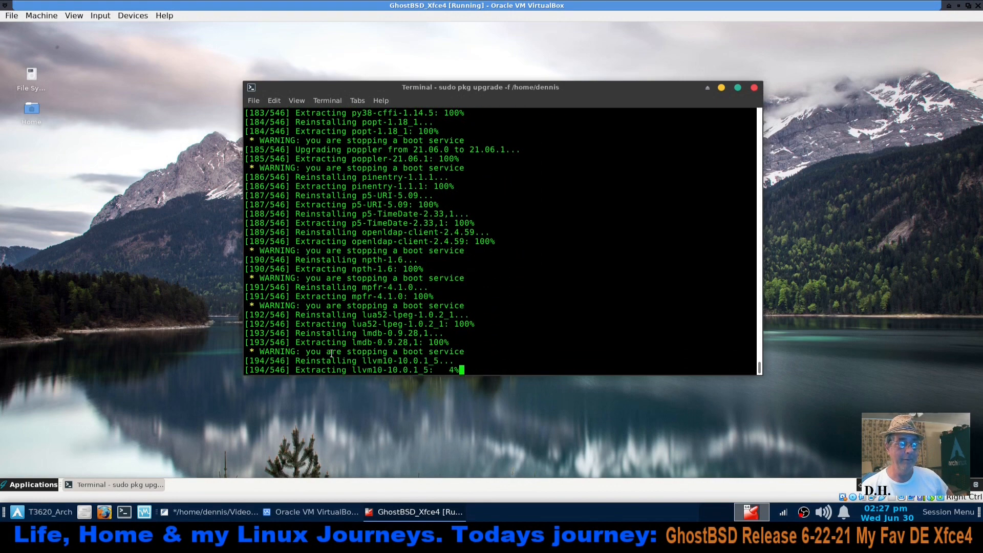
{"action": "left_click_drag", "start_coordinate": [384, 349], "coordinate": [470, 352]}
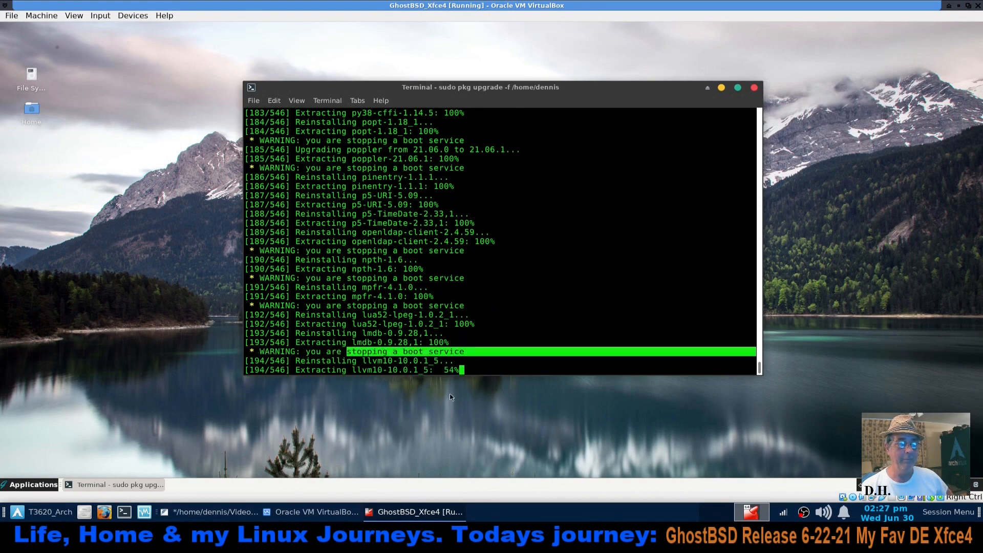
{"action": "left_click", "coordinate": [473, 370]}
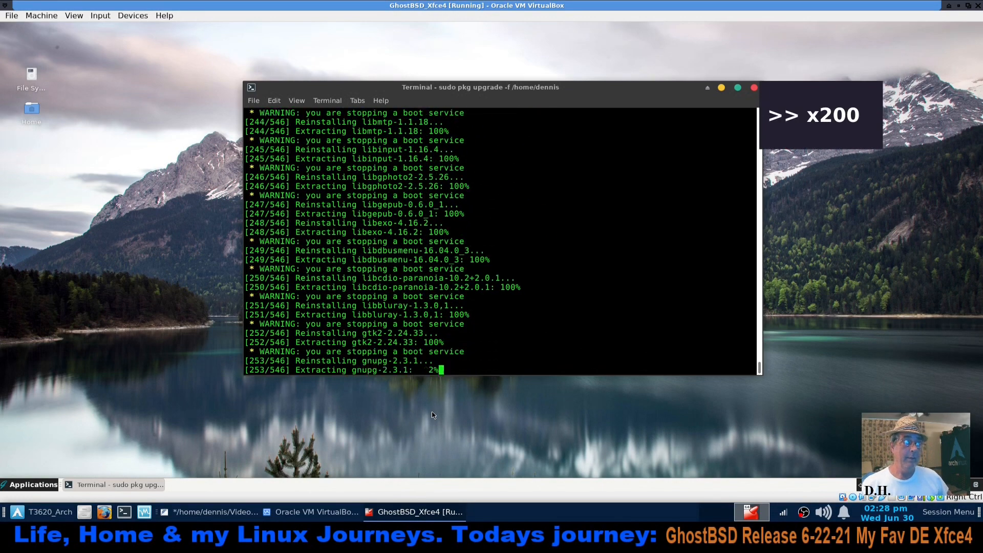
Switch to the GhostBSD_Notes text file on the host and review its OpenRC commands for starting, stopping and restarting services
{"action": "left_click", "coordinate": [202, 521]}
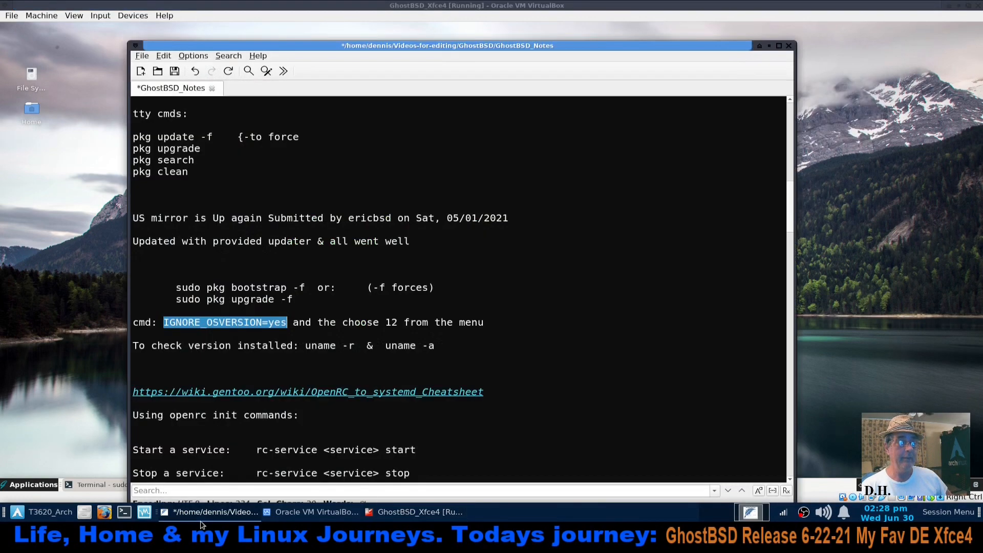
{"action": "left_click", "coordinate": [564, 351]}
{"action": "scroll", "coordinate": [546, 368], "scroll_direction": "down", "scroll_amount": 7}
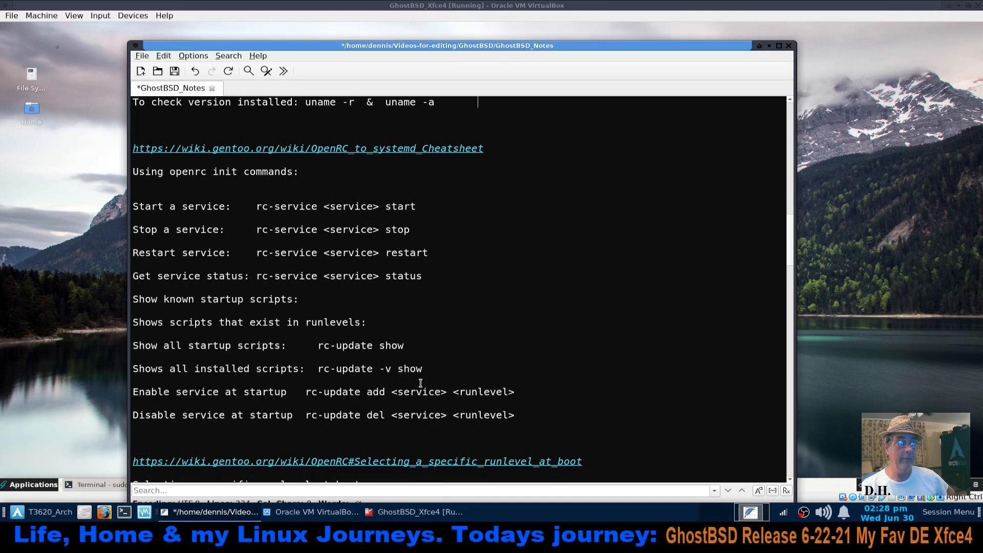
{"action": "scroll", "coordinate": [419, 382], "scroll_direction": "up", "scroll_amount": 3}
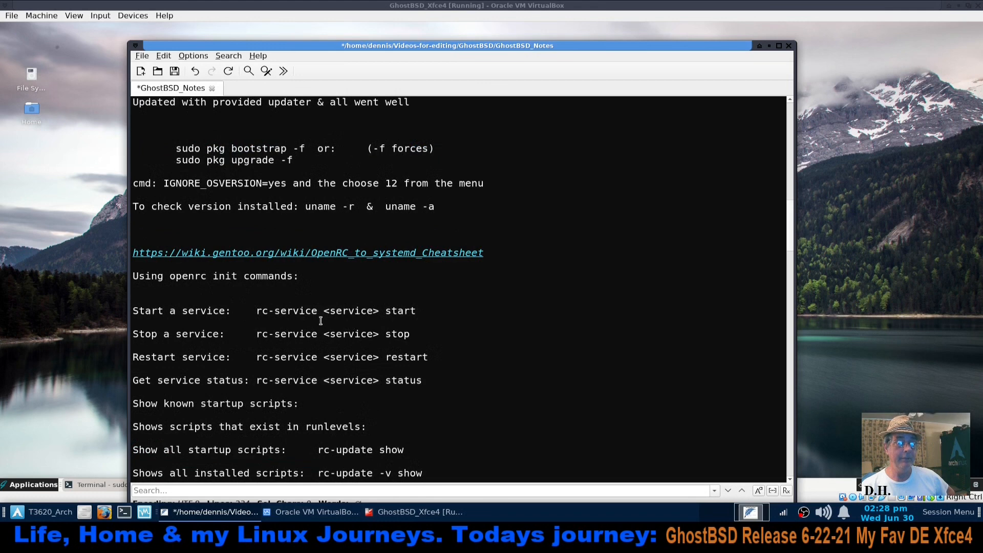
{"action": "left_click_drag", "start_coordinate": [330, 313], "coordinate": [361, 314]}
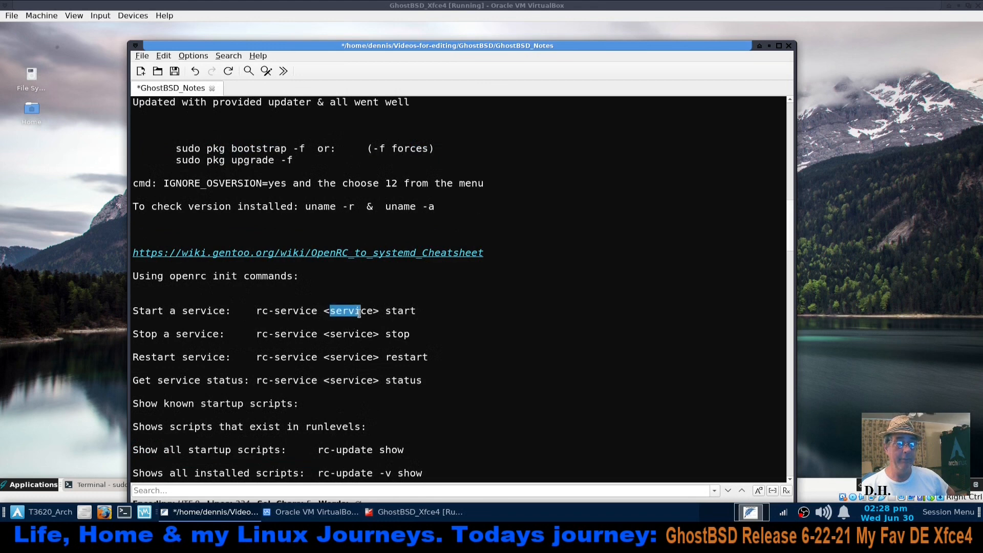
{"action": "left_click", "coordinate": [395, 313]}
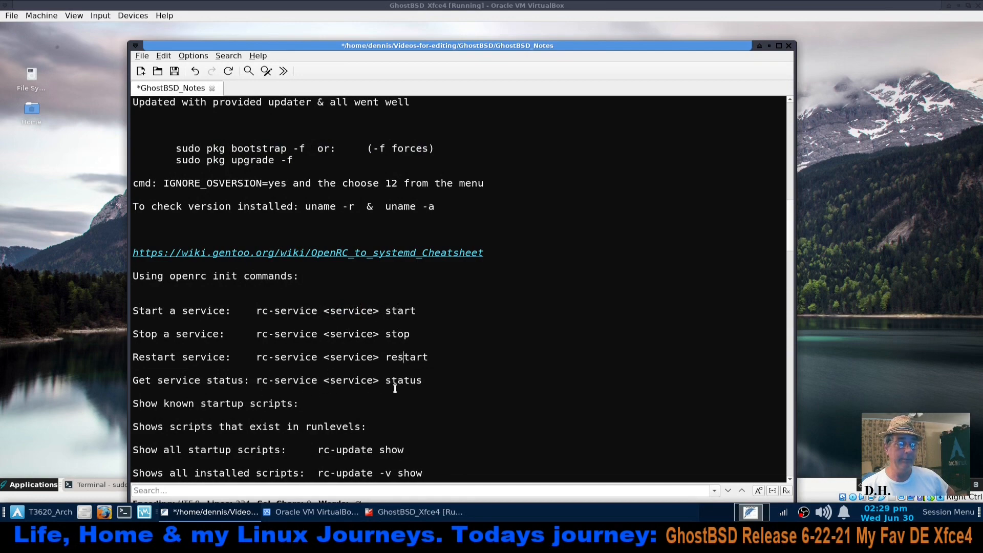
Read through the notes on enabling services at startup, selecting a boot runlevel, listing init scripts and named or stacked runlevels
{"action": "scroll", "coordinate": [388, 393], "scroll_direction": "down", "scroll_amount": 3}
{"action": "scroll", "coordinate": [390, 395], "scroll_direction": "down", "scroll_amount": 6}
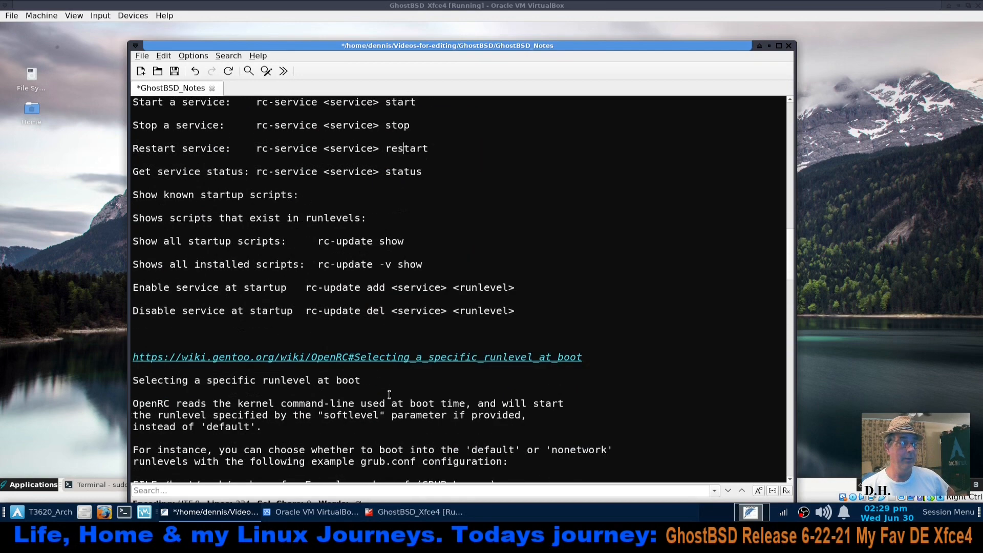
{"action": "scroll", "coordinate": [388, 394], "scroll_direction": "down", "scroll_amount": 2}
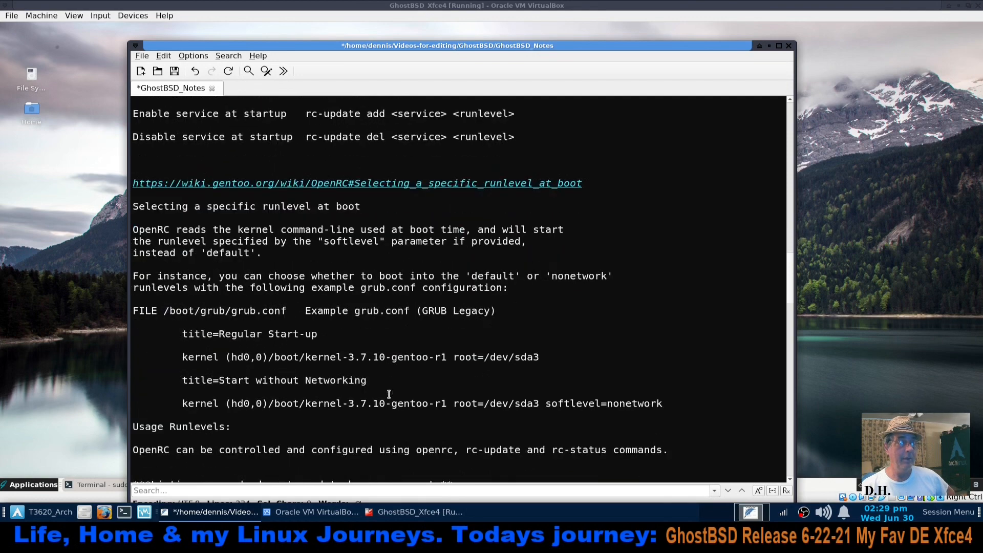
{"action": "scroll", "coordinate": [389, 393], "scroll_direction": "down", "scroll_amount": 7}
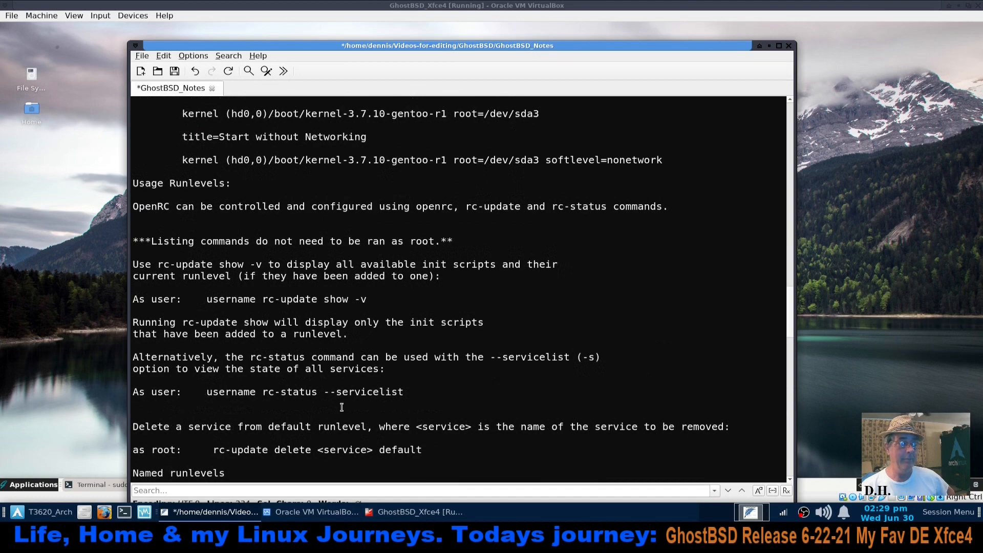
{"action": "scroll", "coordinate": [341, 407], "scroll_direction": "up", "scroll_amount": 3}
{"action": "scroll", "coordinate": [342, 407], "scroll_direction": "down", "scroll_amount": 8}
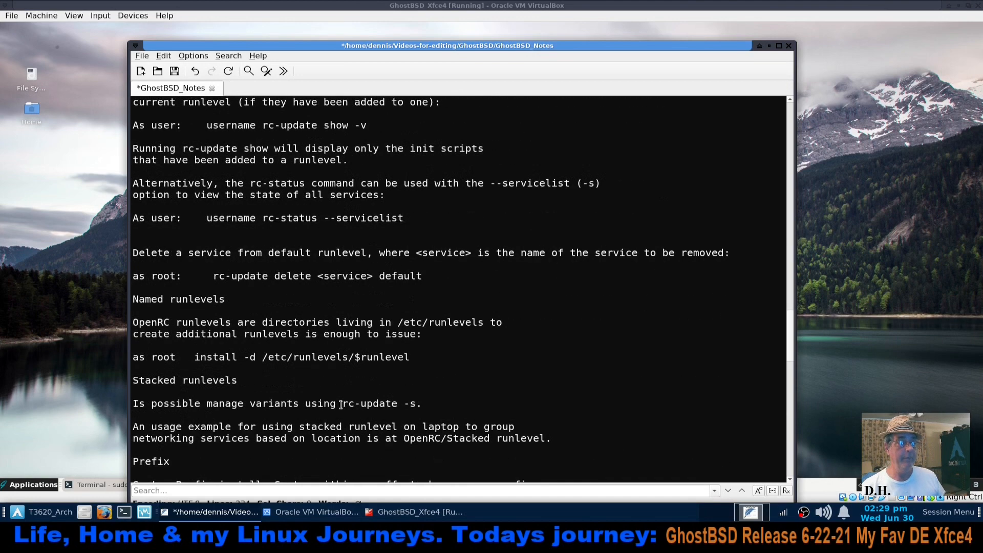
{"action": "scroll", "coordinate": [340, 405], "scroll_direction": "down", "scroll_amount": 4}
{"action": "scroll", "coordinate": [335, 403], "scroll_direction": "up", "scroll_amount": 10}
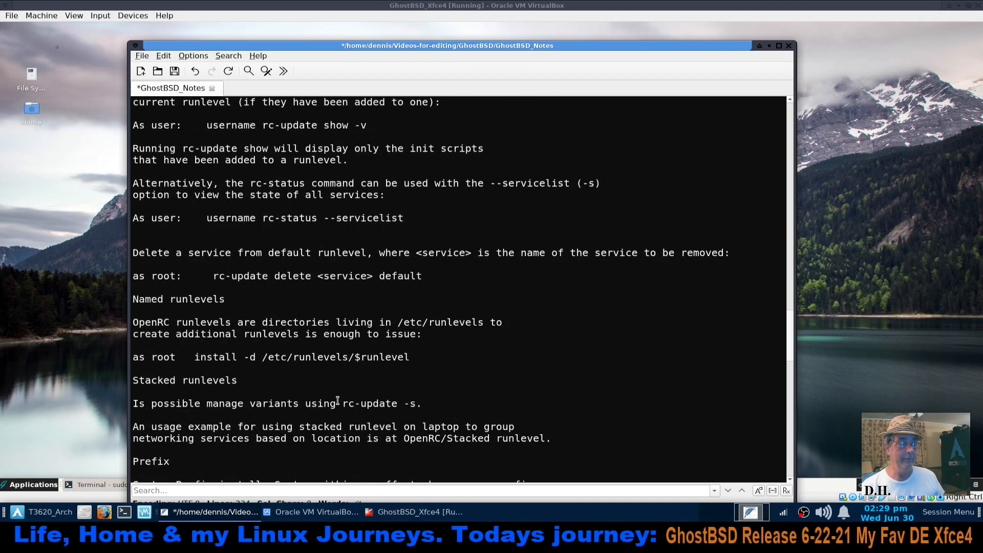
Review the GhostBSD wiki links and pkg commands in the notes, then put the notes away and return to the virtual machine
{"action": "scroll", "coordinate": [332, 403], "scroll_direction": "up", "scroll_amount": 12}
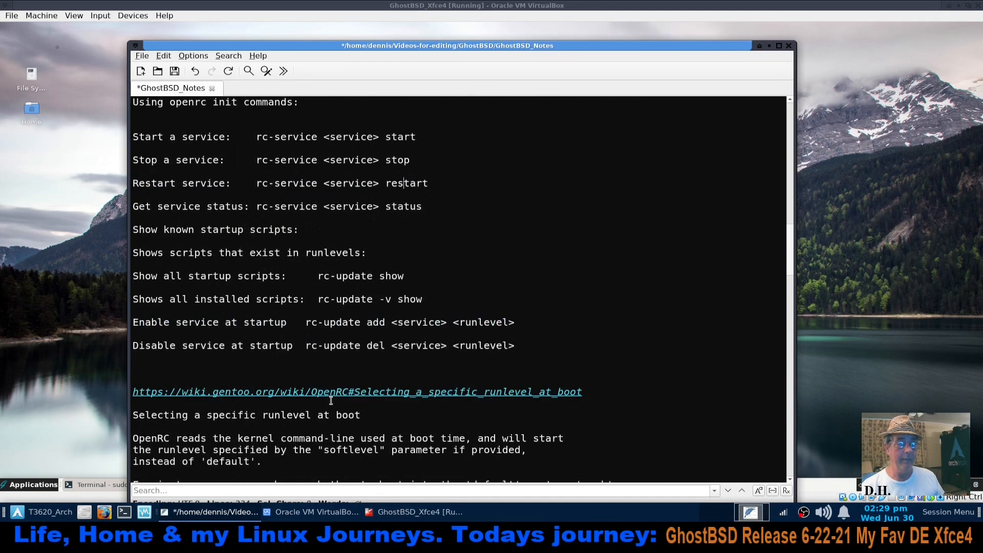
{"action": "scroll", "coordinate": [274, 403], "scroll_direction": "up", "scroll_amount": 15}
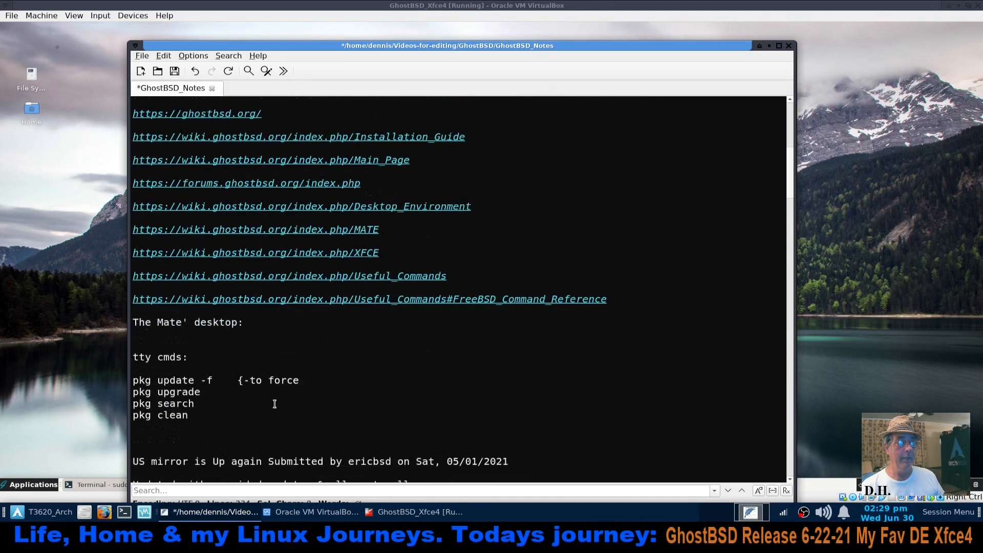
{"action": "scroll", "coordinate": [275, 405], "scroll_direction": "up", "scroll_amount": 3}
{"action": "scroll", "coordinate": [272, 412], "scroll_direction": "down", "scroll_amount": 9}
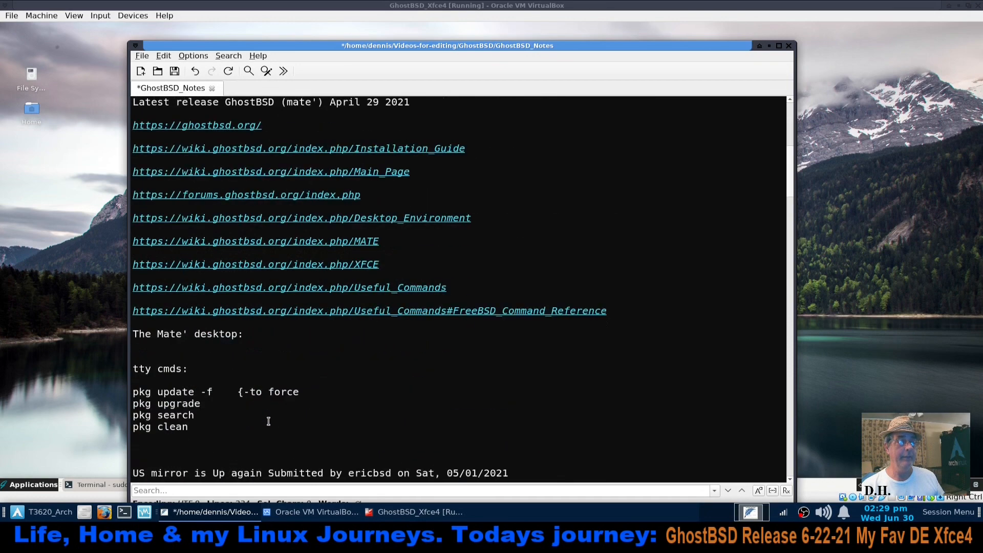
{"action": "scroll", "coordinate": [268, 421], "scroll_direction": "up", "scroll_amount": 2}
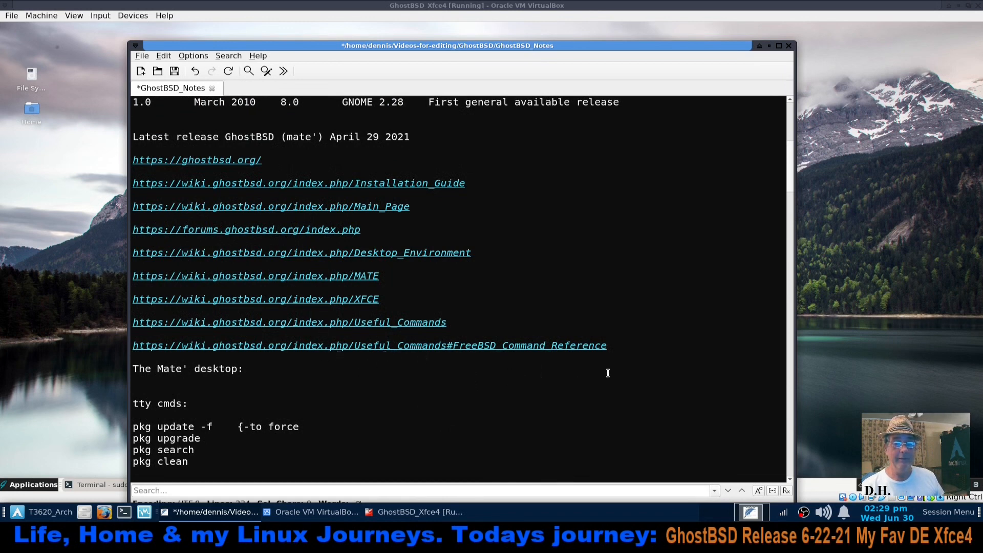
{"action": "scroll", "coordinate": [375, 371], "scroll_direction": "down", "scroll_amount": 7}
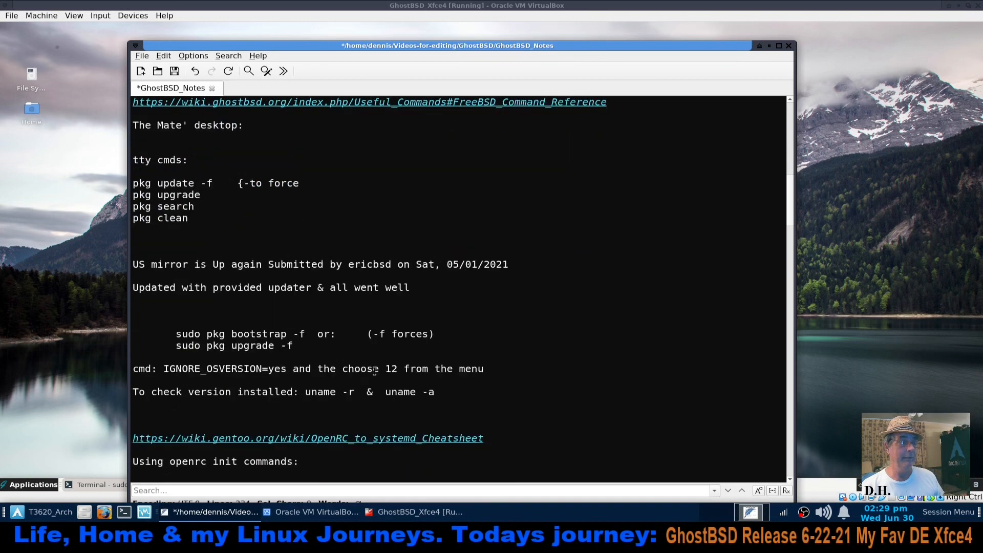
{"action": "scroll", "coordinate": [372, 365], "scroll_direction": "down", "scroll_amount": 7}
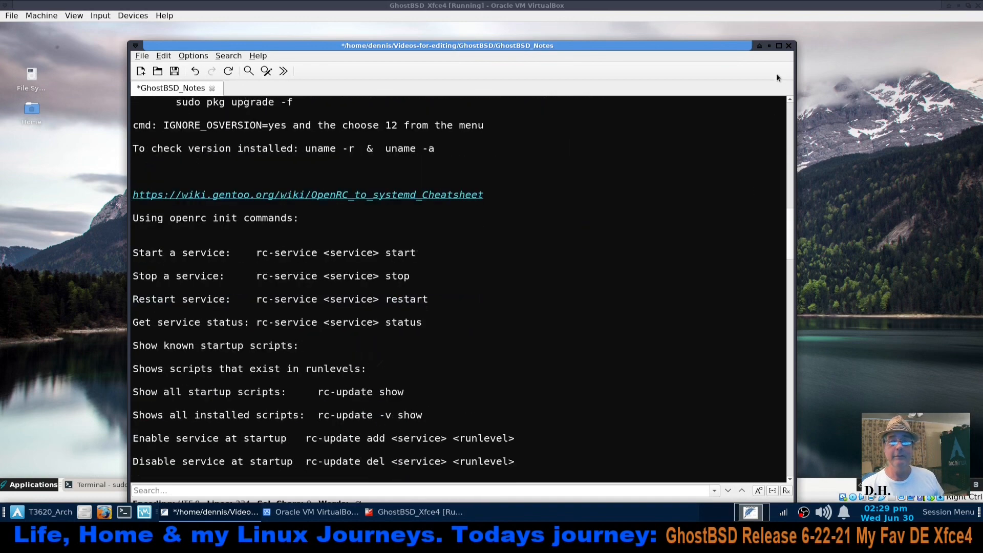
{"action": "left_click", "coordinate": [768, 46]}
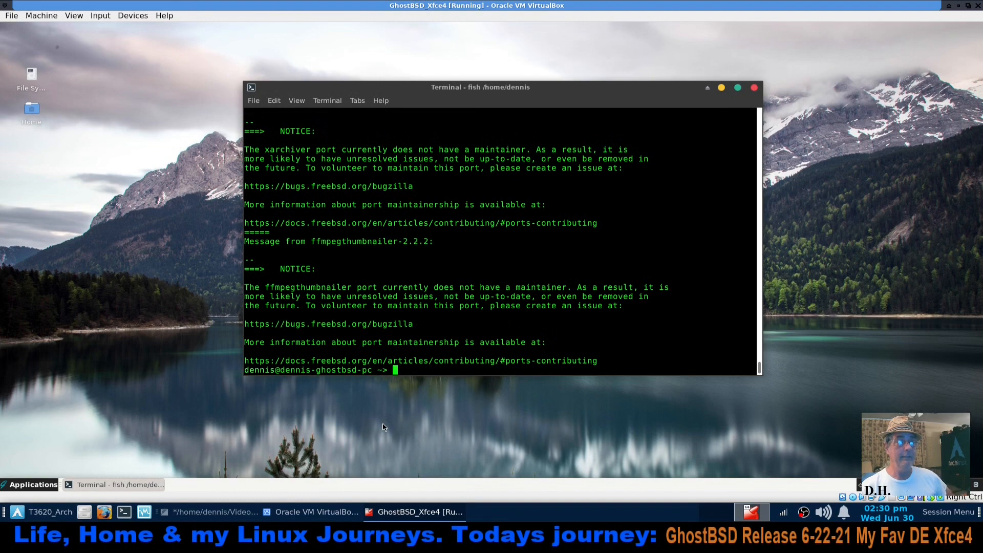
Read back through the package messages in the terminal output, up to the last reinstalled packages and boot service warnings
{"action": "left_click_drag", "start_coordinate": [286, 149], "coordinate": [529, 248]}
{"action": "left_click", "coordinate": [607, 232]}
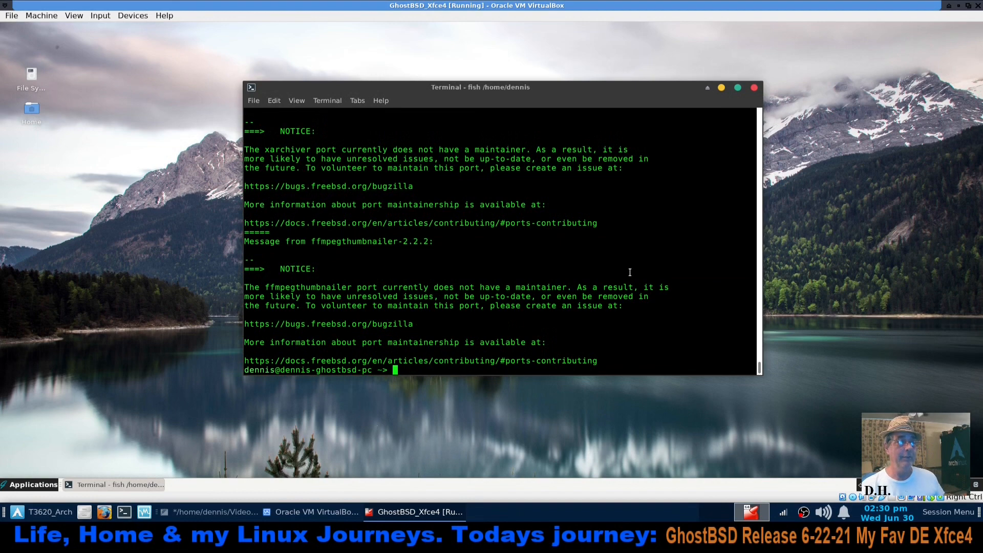
{"action": "scroll", "coordinate": [626, 272], "scroll_direction": "up", "scroll_amount": 10}
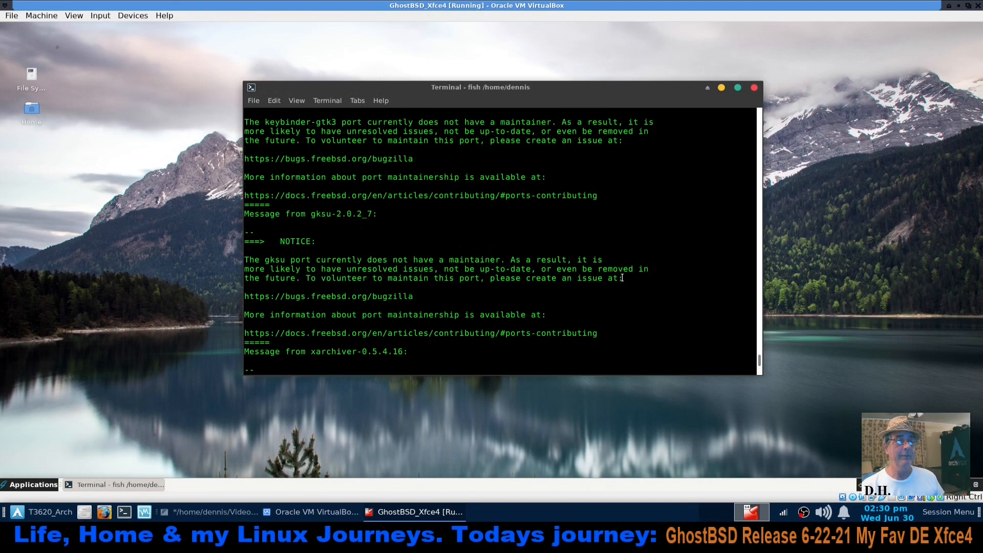
{"action": "scroll", "coordinate": [598, 297], "scroll_direction": "up", "scroll_amount": 1}
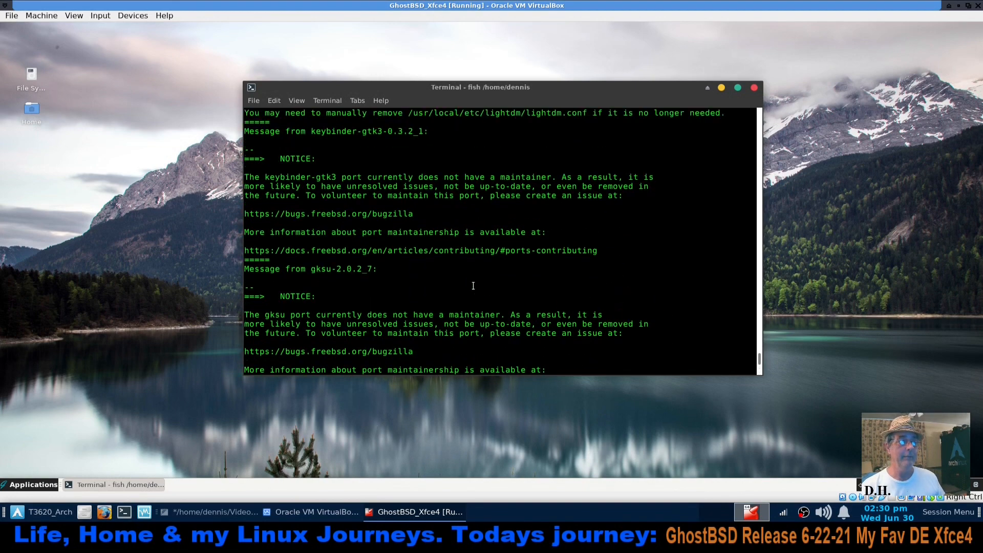
{"action": "scroll", "coordinate": [441, 280], "scroll_direction": "up", "scroll_amount": 8}
{"action": "scroll", "coordinate": [441, 279], "scroll_direction": "up", "scroll_amount": 14}
{"action": "scroll", "coordinate": [441, 279], "scroll_direction": "up", "scroll_amount": 7}
{"action": "scroll", "coordinate": [402, 243], "scroll_direction": "up", "scroll_amount": 2}
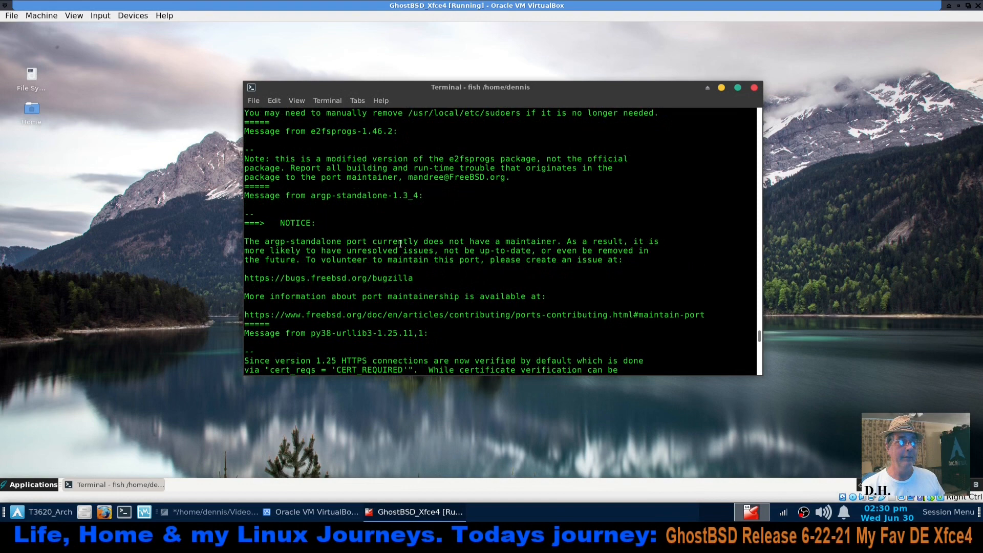
{"action": "scroll", "coordinate": [400, 245], "scroll_direction": "up", "scroll_amount": 15}
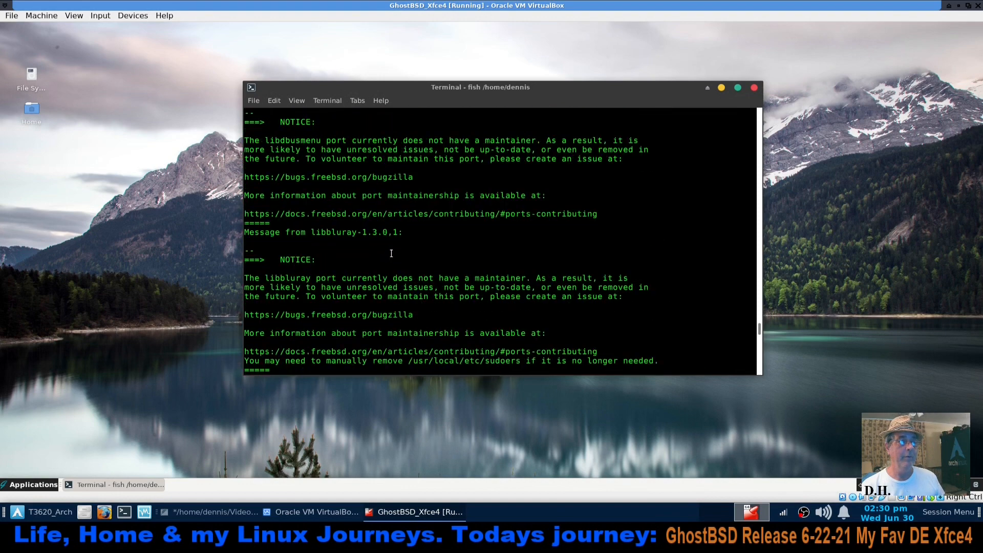
{"action": "scroll", "coordinate": [391, 253], "scroll_direction": "up", "scroll_amount": 6}
Review the port maintainer notices and the py38-urllib3 message on the way back down to the current prompt
{"action": "scroll", "coordinate": [391, 253], "scroll_direction": "down", "scroll_amount": 4}
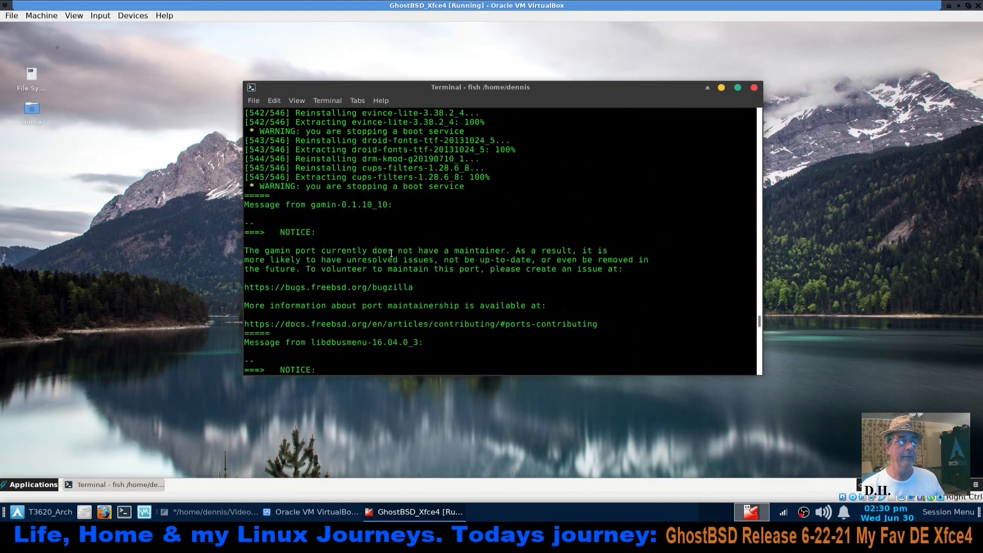
{"action": "scroll", "coordinate": [391, 253], "scroll_direction": "down", "scroll_amount": 12}
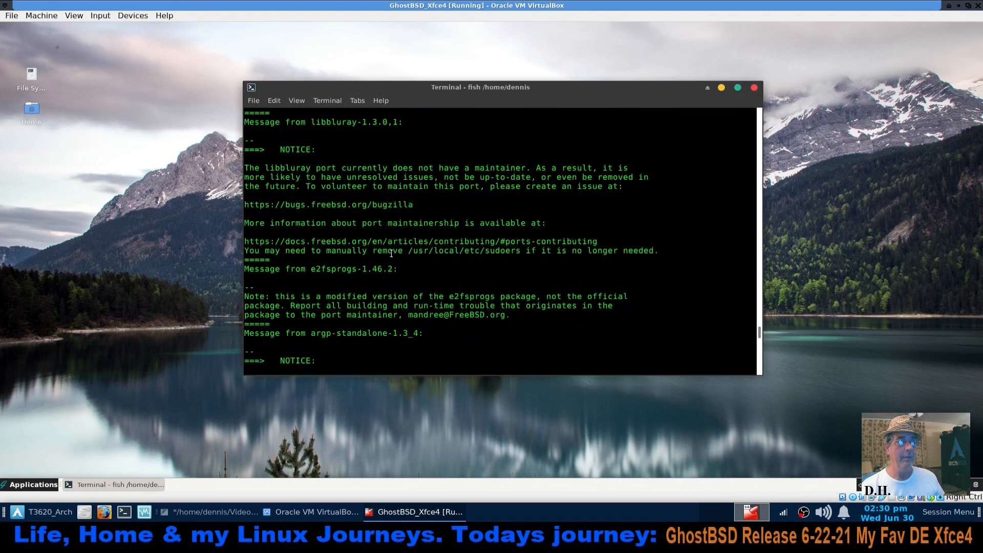
{"action": "scroll", "coordinate": [391, 253], "scroll_direction": "down", "scroll_amount": 12}
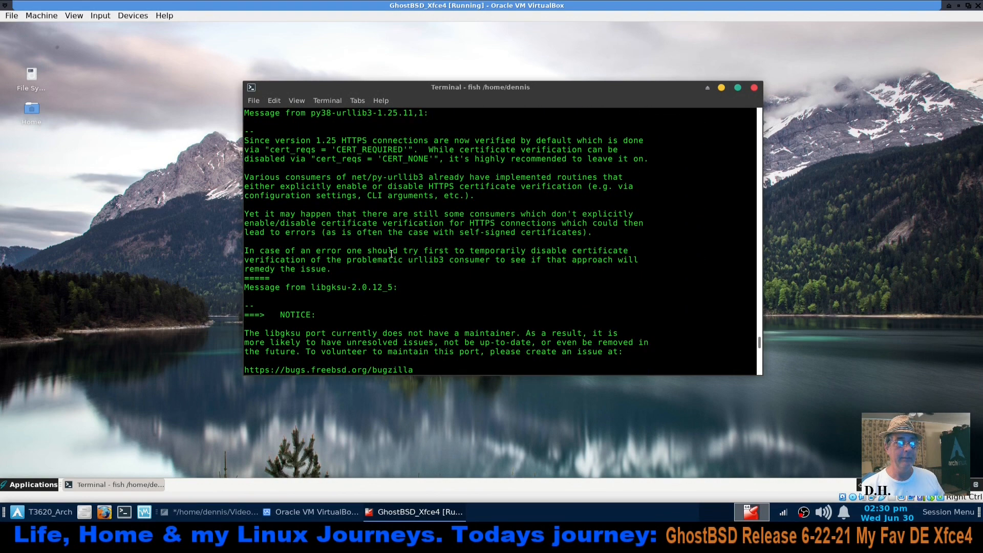
{"action": "scroll", "coordinate": [391, 253], "scroll_direction": "down", "scroll_amount": 12}
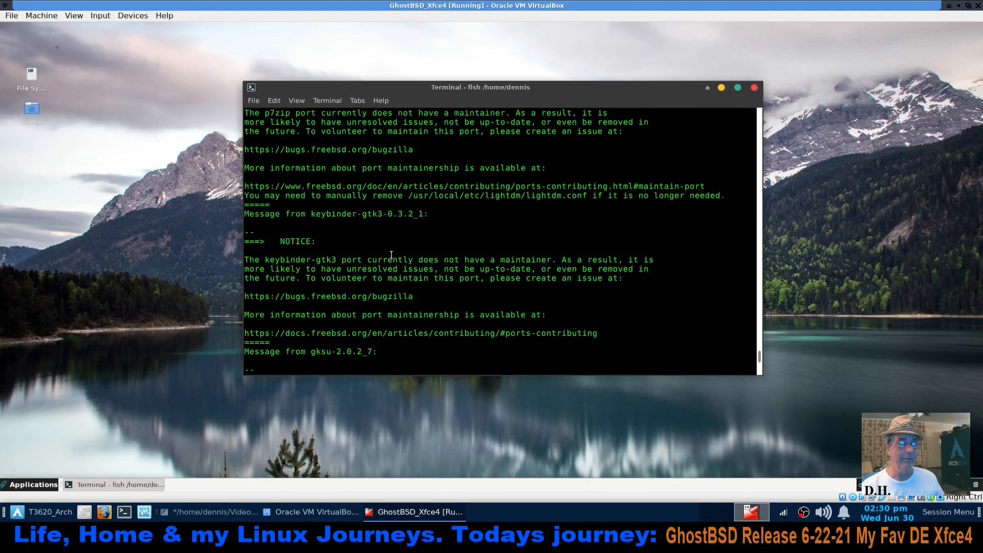
{"action": "scroll", "coordinate": [386, 316], "scroll_direction": "down", "scroll_amount": 3}
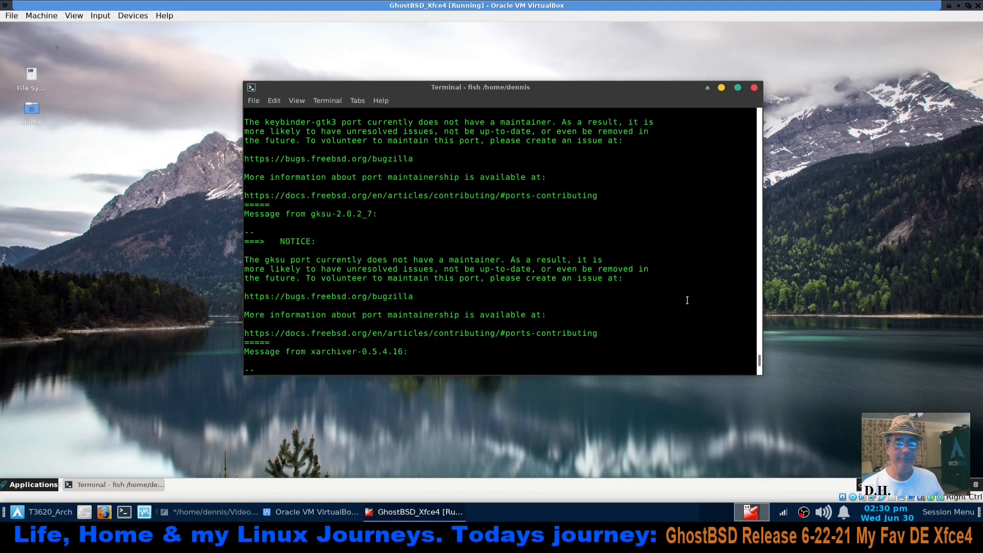
{"action": "left_click_drag", "start_coordinate": [760, 361], "coordinate": [758, 376]}
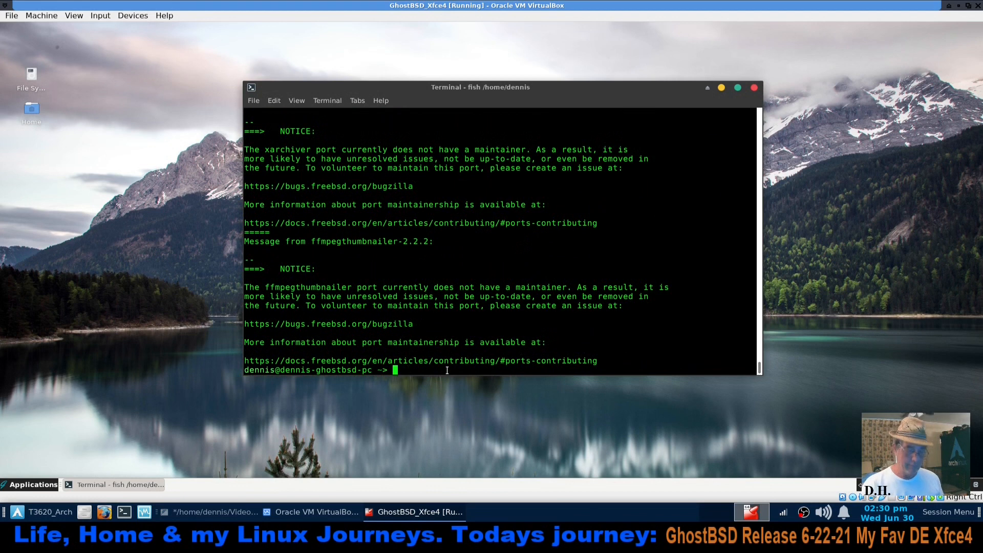
Clear the terminal and run "sudo pkg update -f", authenticating with the account password
{"action": "key", "text": "ctrl+l"}
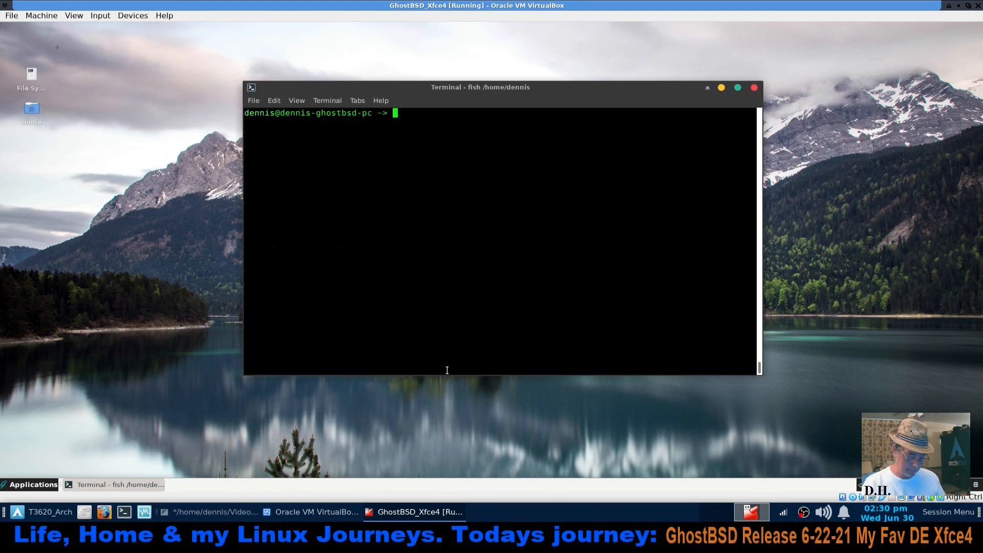
{"action": "type", "text": "sudo pkg up"}
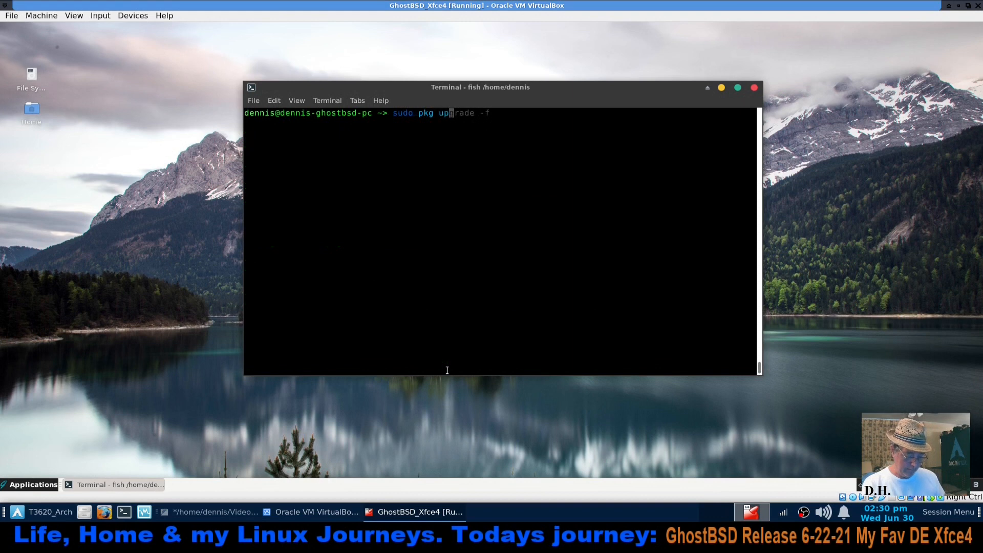
{"action": "type", "text": "date -f"}
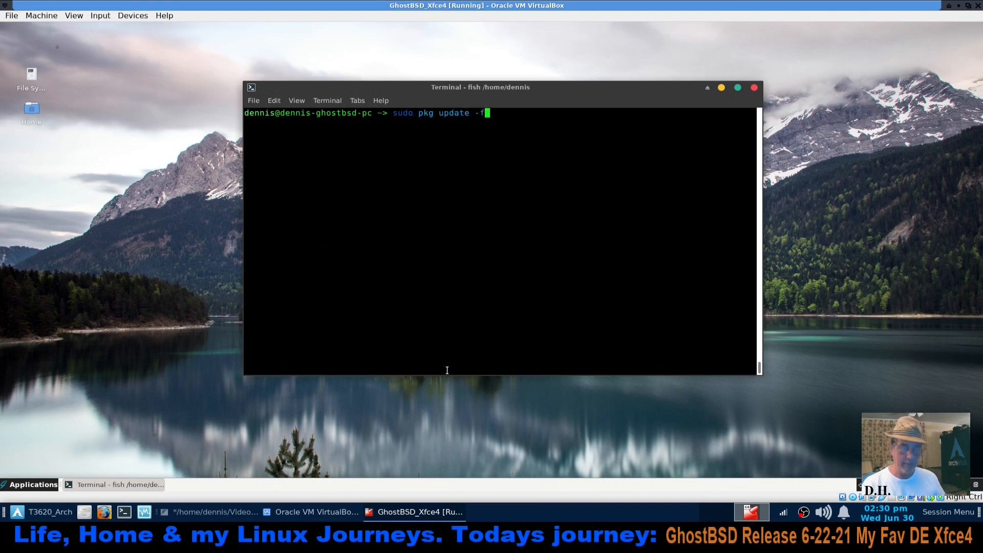
{"action": "key", "text": "Return"}
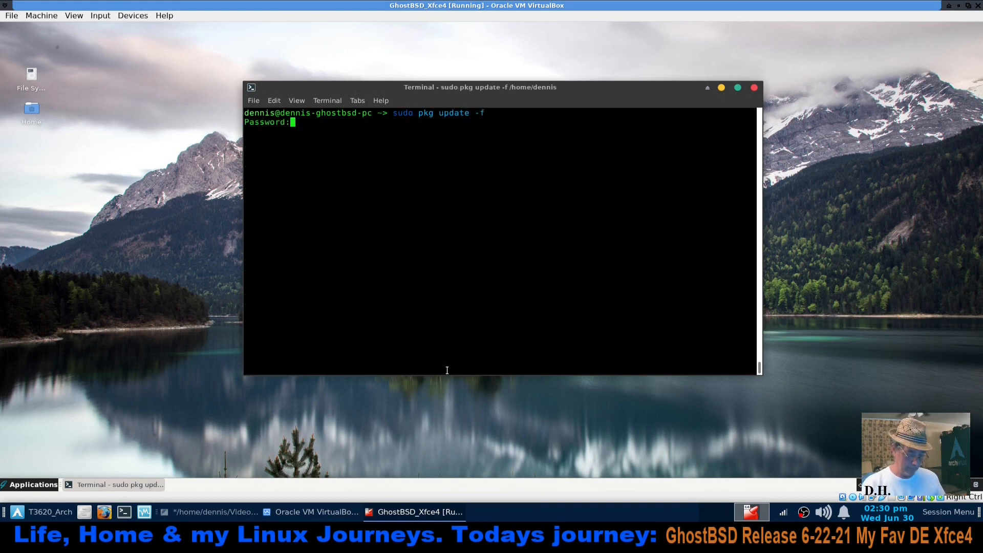
{"action": "key", "text": "Return"}
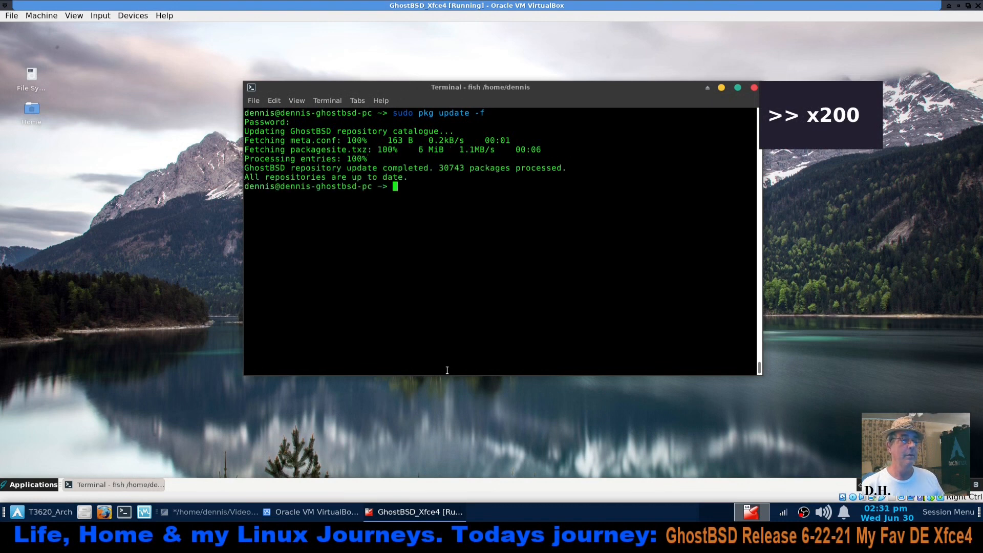
Change the previous command to "sudo pkg upgrade -f", run it, and answer "n" to decline reinstalling the listed packages
{"action": "key", "text": "Up"}
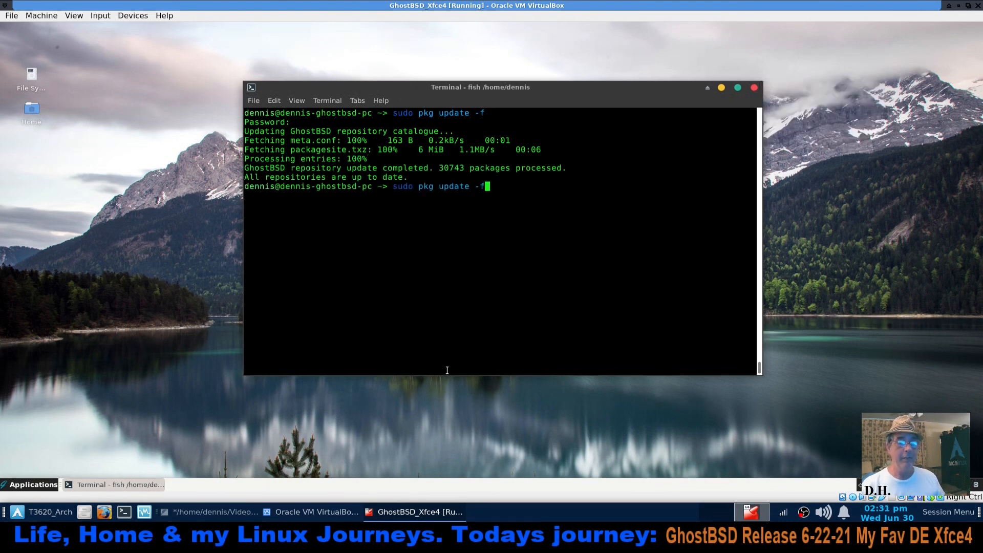
{"action": "key", "text": "Left"}
{"action": "key", "text": "Left"}
{"action": "key", "text": "Left"}
{"action": "key", "text": "Left"}
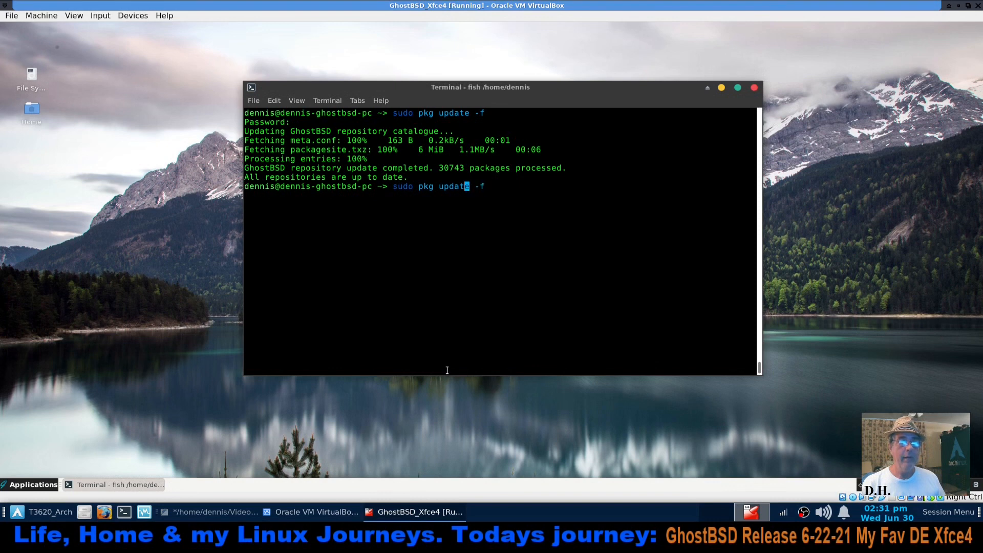
{"action": "key", "text": "Delete"}
{"action": "key", "text": "BackSpace"}
{"action": "key", "text": "BackSpace"}
{"action": "key", "text": "BackSpace"}
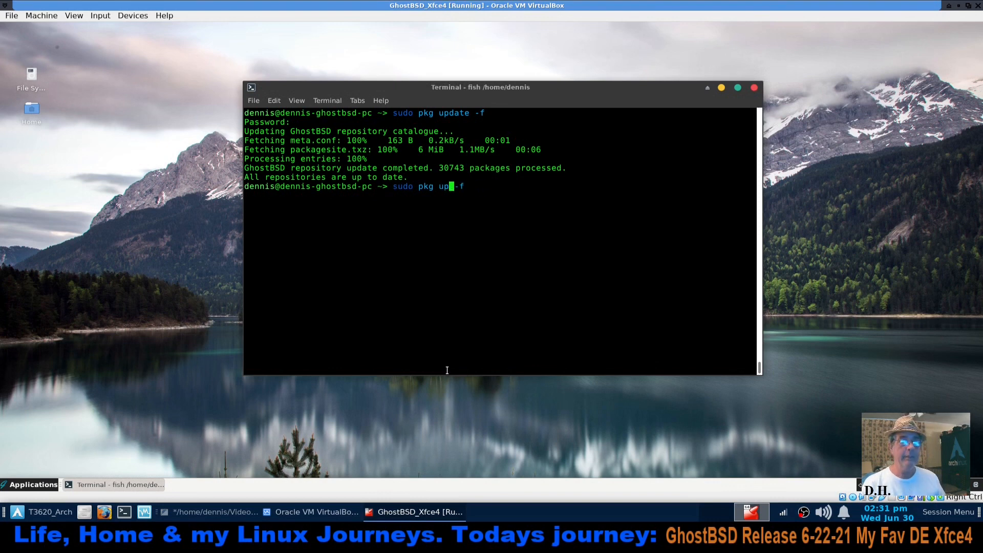
{"action": "type", "text": "grade"}
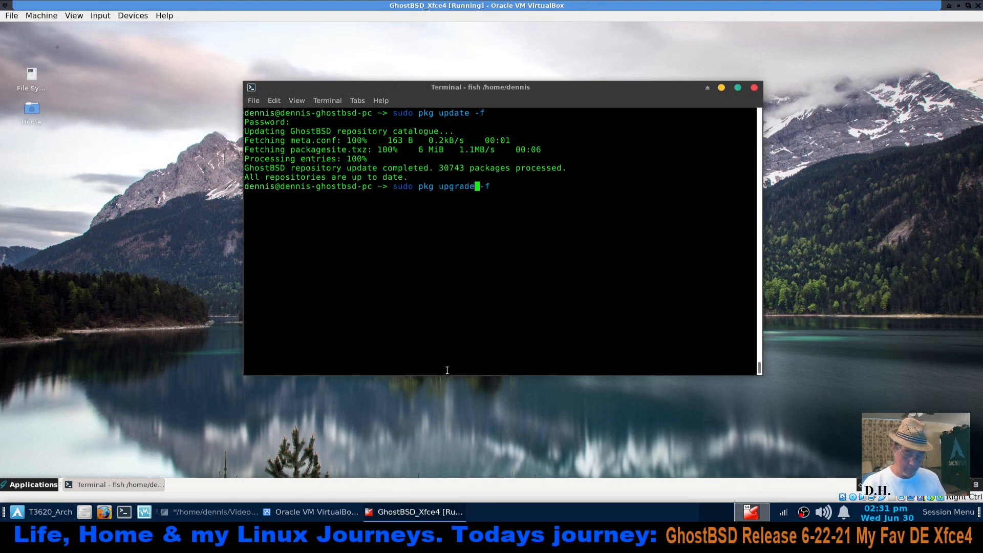
{"action": "key", "text": "Return"}
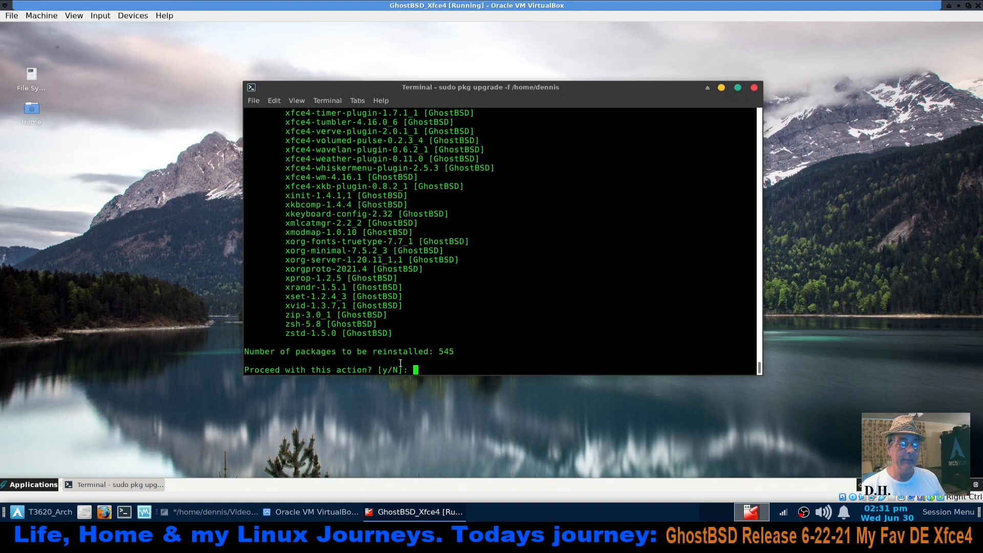
{"action": "type", "text": "n"}
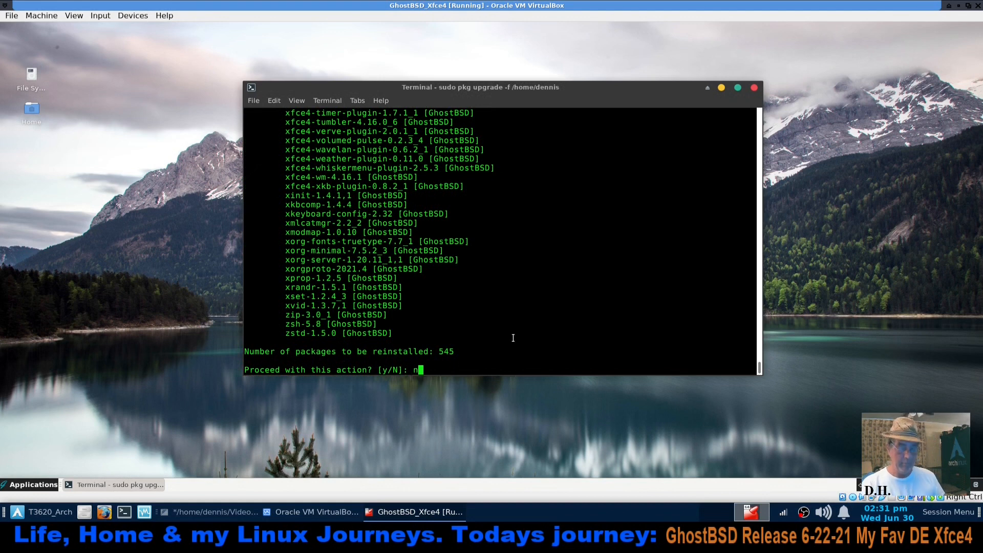
{"action": "key", "text": "Return"}
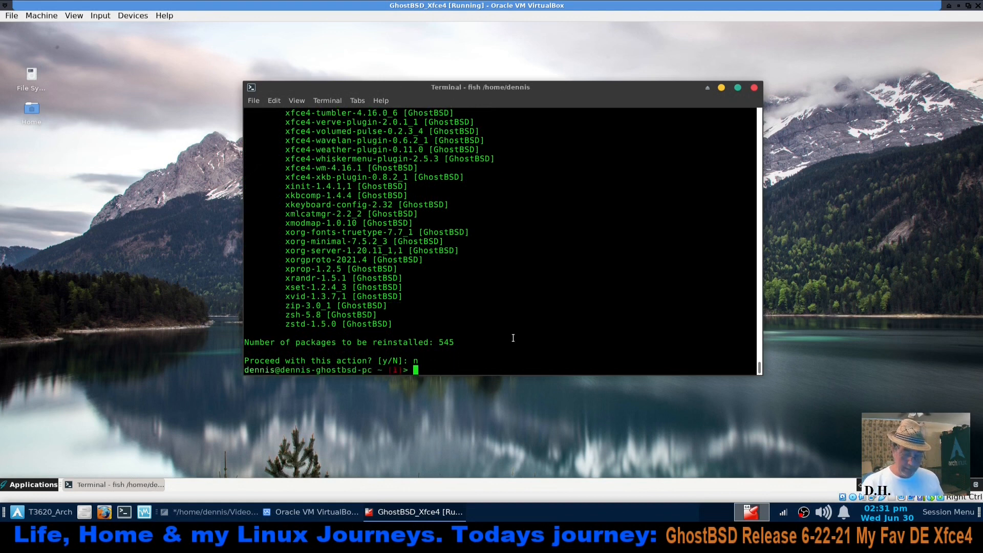
Close the terminal and restart the GhostBSD system
{"action": "left_click", "coordinate": [754, 88]}
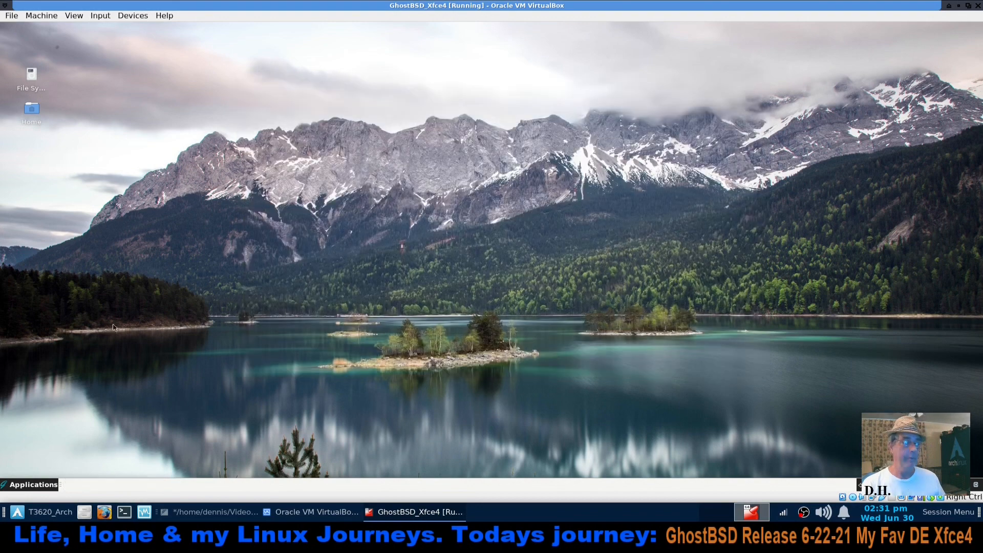
{"action": "left_click", "coordinate": [35, 487]}
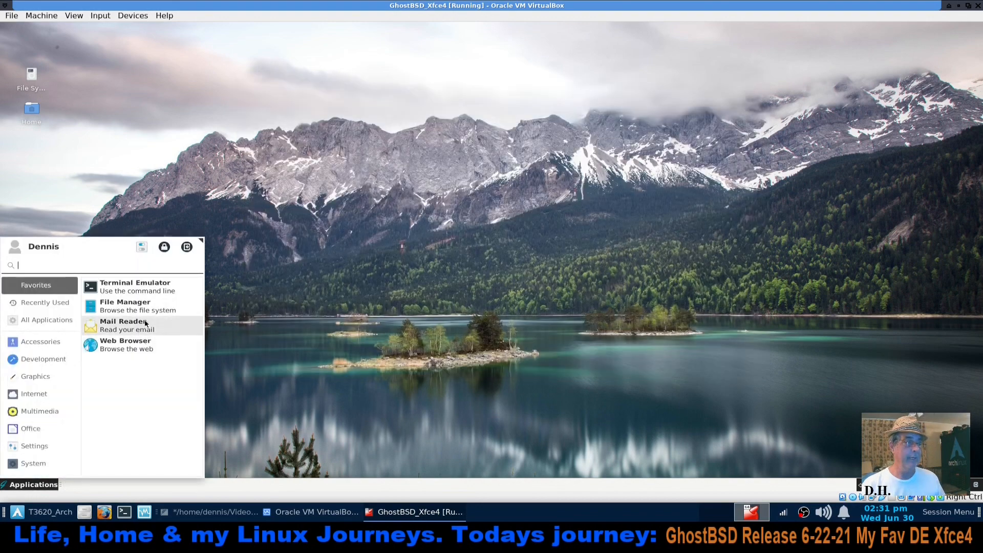
{"action": "left_click", "coordinate": [187, 247]}
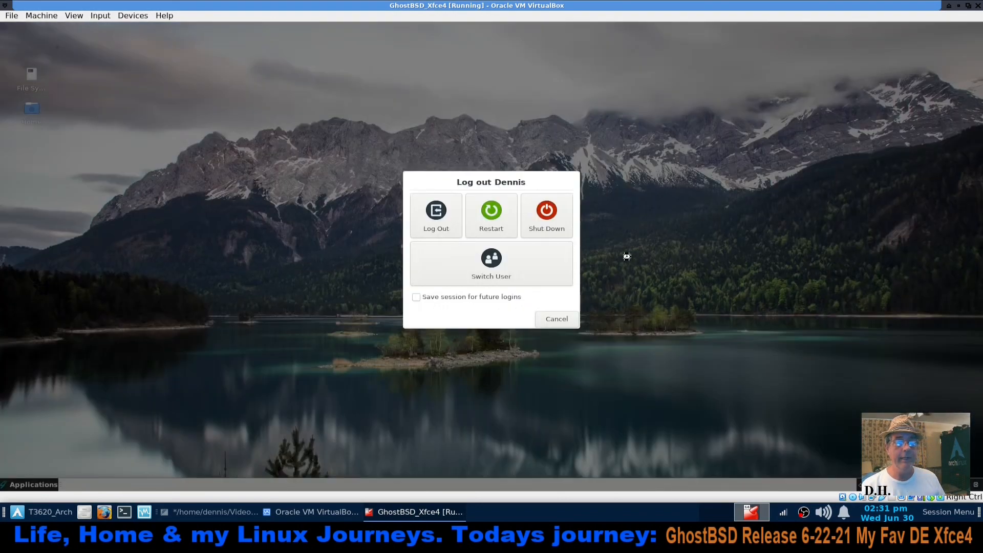
{"action": "left_click", "coordinate": [484, 207]}
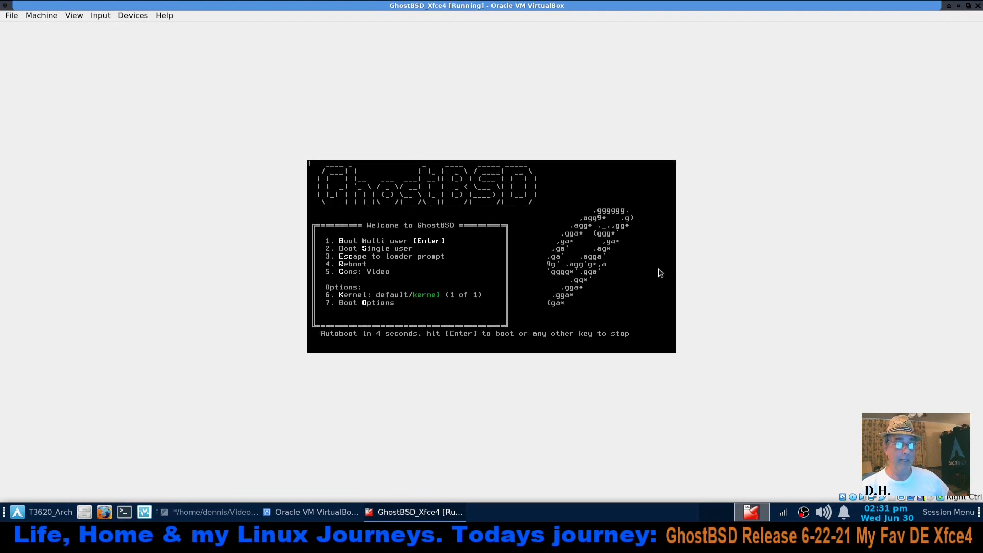
Boot GhostBSD in multi-user mode and log in to the Xfce desktop with the account password
{"action": "key", "text": "Return"}
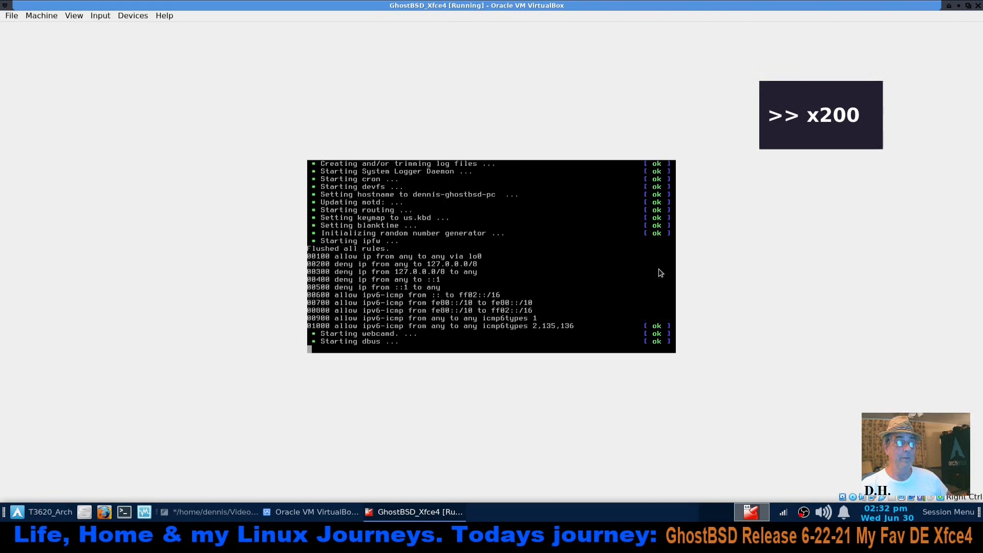
{"action": "type", "text": "****"}
{"action": "key", "text": "Return"}
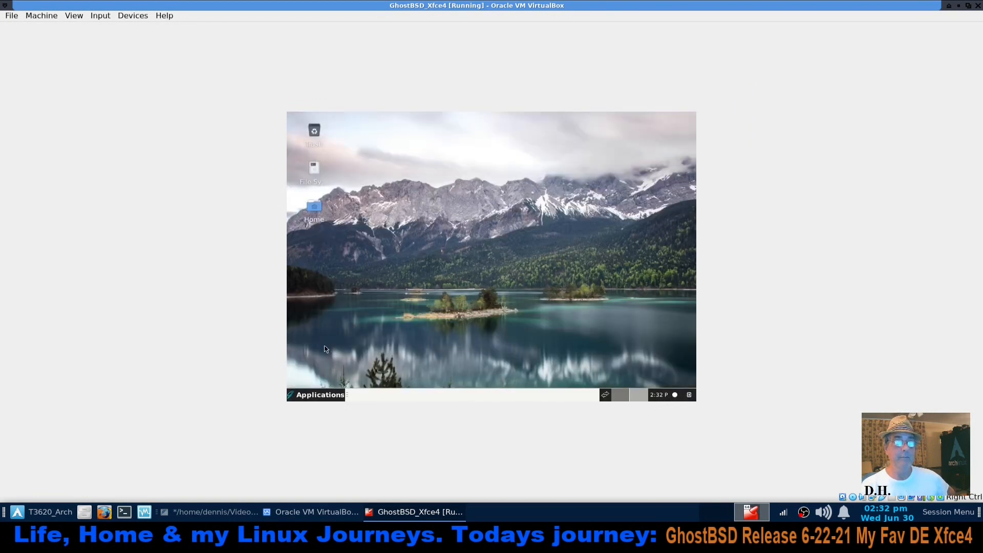
Set the guest display resolution to 1920x1080, keep the configuration, and show the virtual machine full screen
{"action": "left_click", "coordinate": [314, 396]}
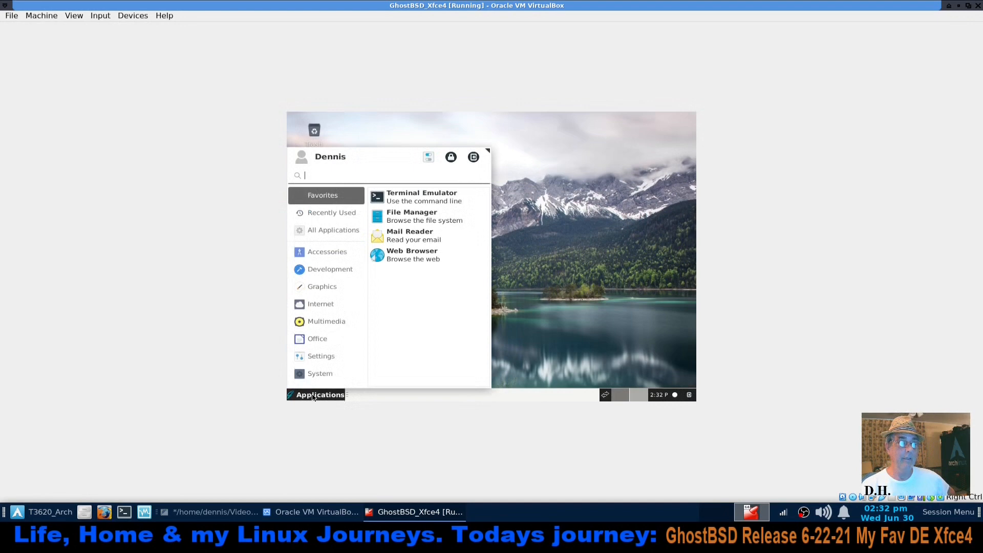
{"action": "left_click", "coordinate": [327, 357]}
{"action": "left_click", "coordinate": [418, 311]}
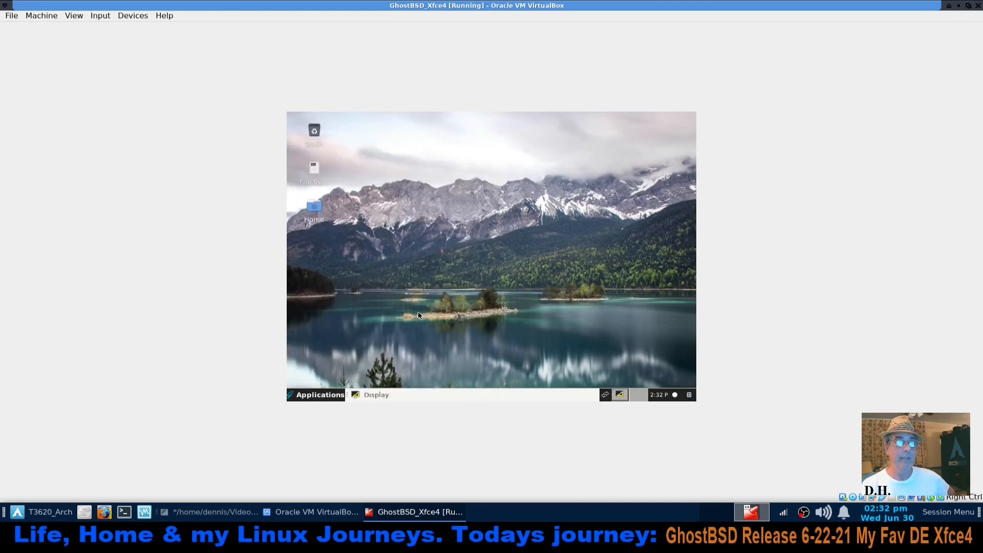
{"action": "left_click", "coordinate": [617, 188]}
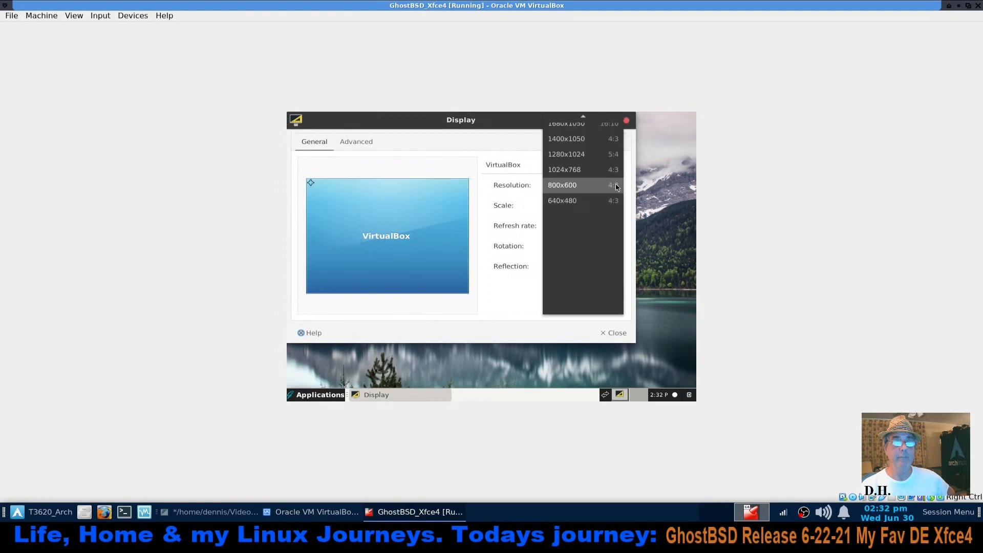
{"action": "scroll", "coordinate": [585, 184], "scroll_direction": "up", "scroll_amount": 5}
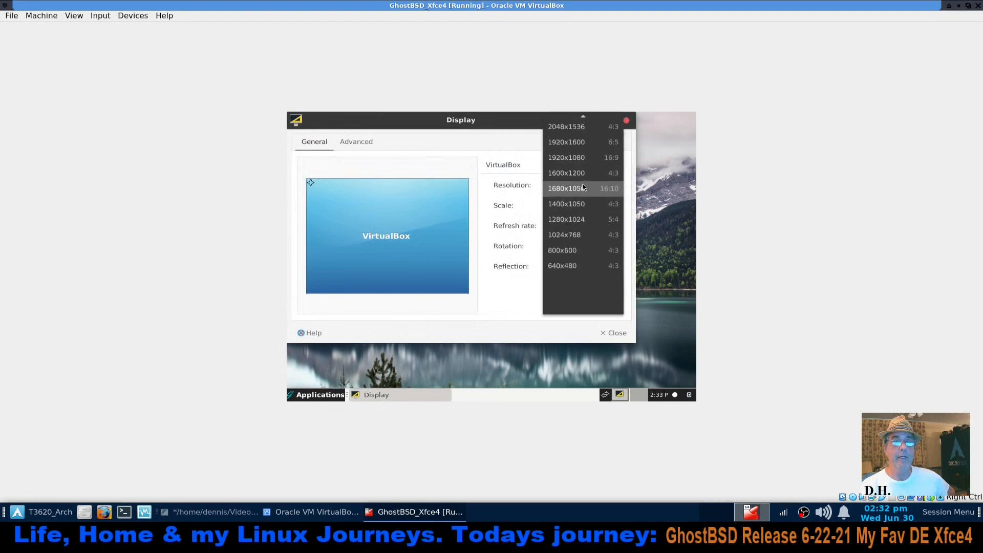
{"action": "left_click", "coordinate": [582, 165]}
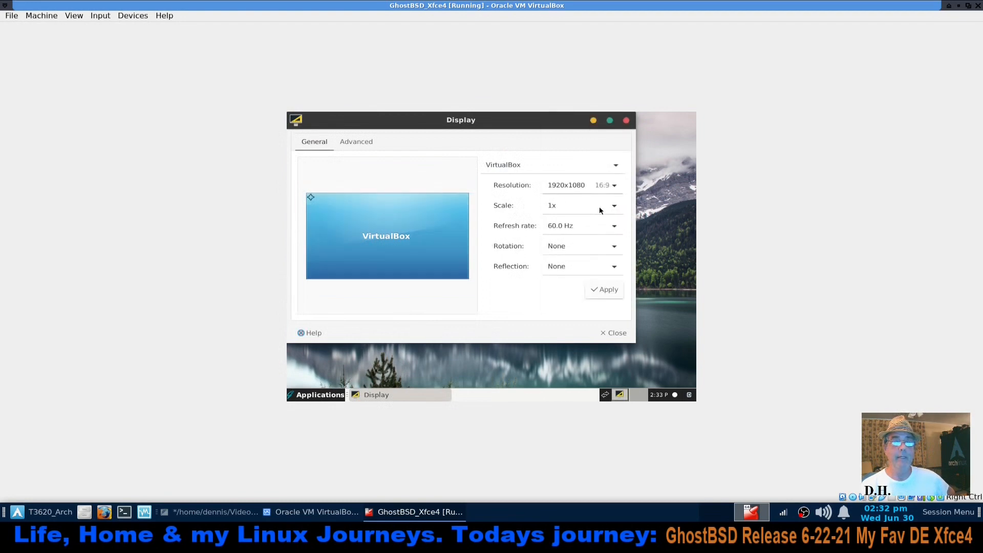
{"action": "left_click", "coordinate": [609, 290]}
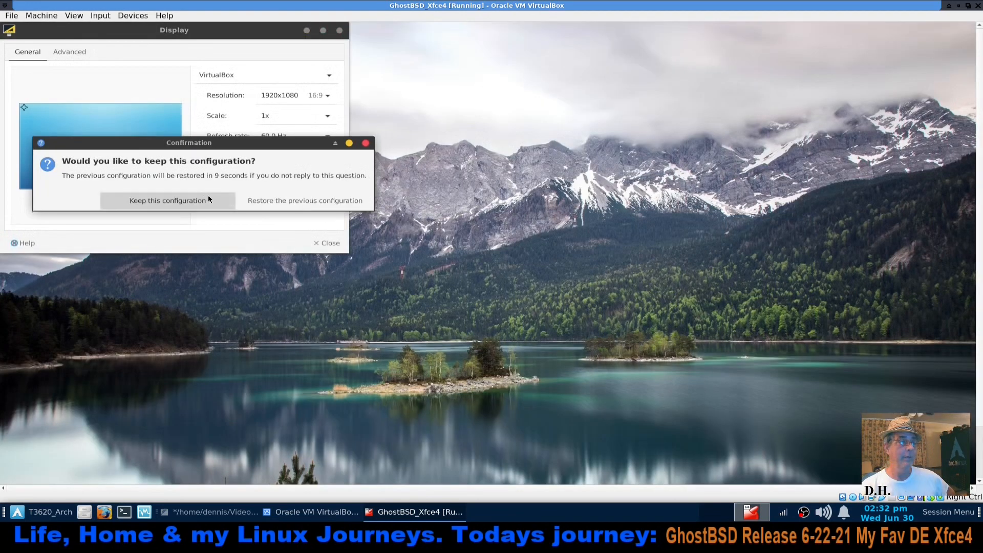
{"action": "left_click", "coordinate": [206, 200]}
{"action": "left_click", "coordinate": [330, 242]}
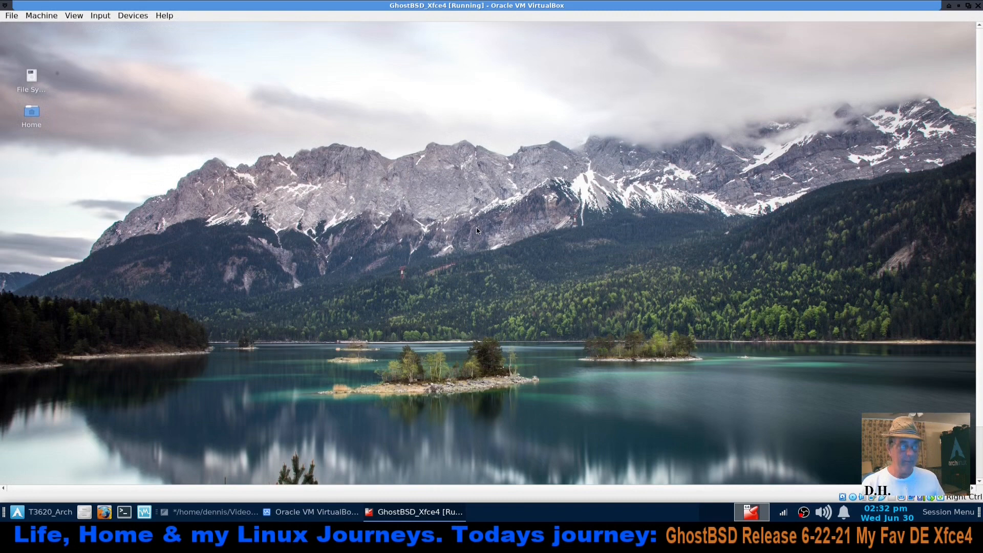
{"action": "key", "text": "ctrl+f"}
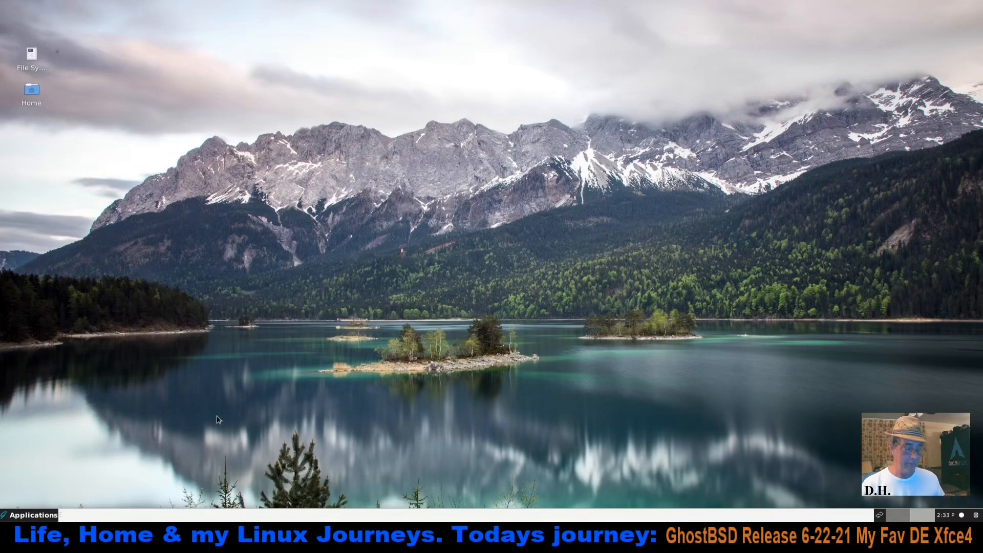
{"action": "key", "text": "ctrl+alt+t"}
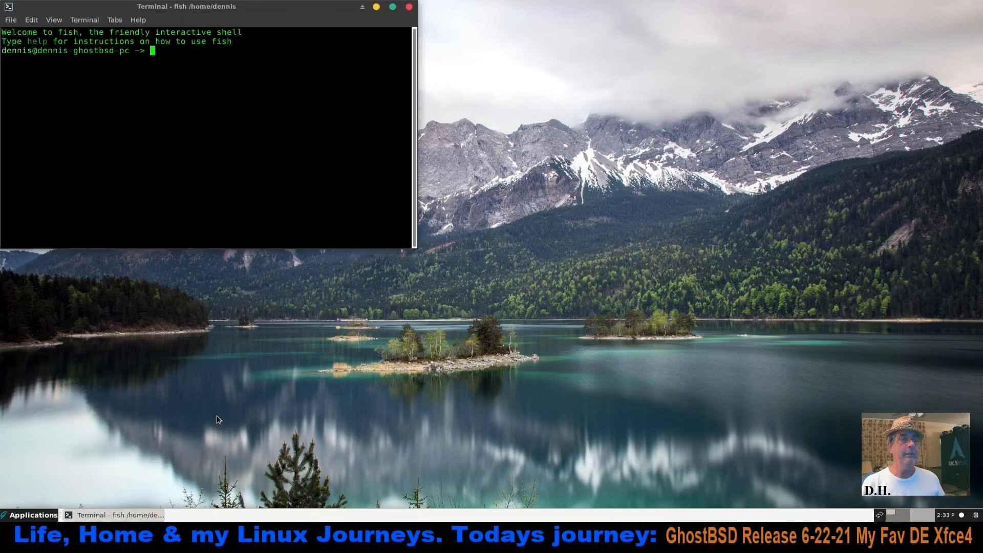
{"action": "left_click_drag", "start_coordinate": [314, 16], "coordinate": [598, 237]}
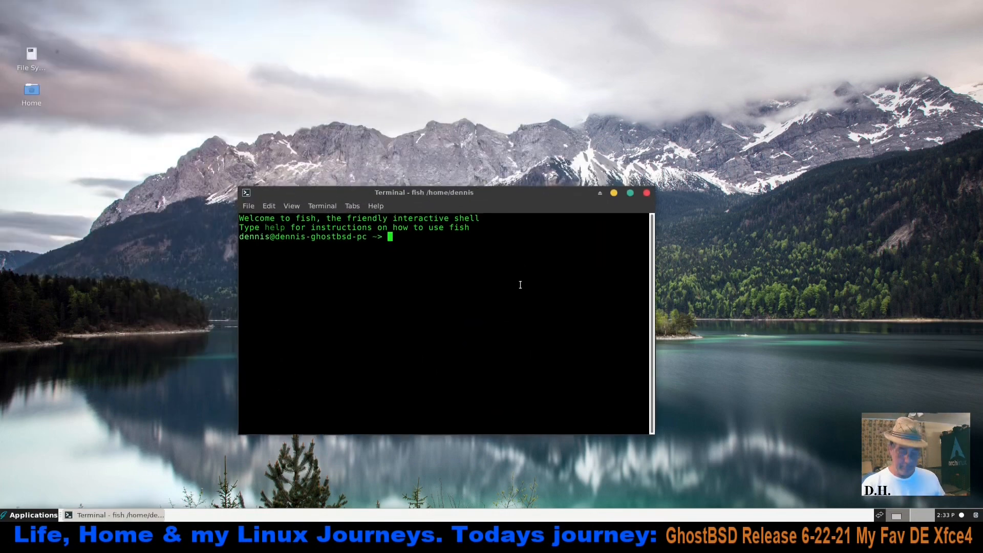
{"action": "key", "text": "Up"}
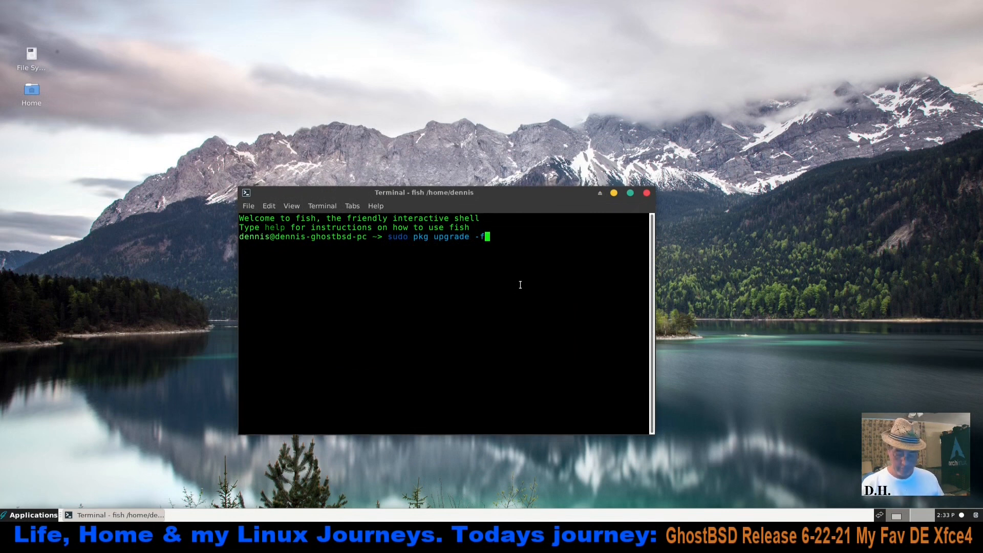
{"action": "key", "text": "BackSpace"}
{"action": "key", "text": "BackSpace"}
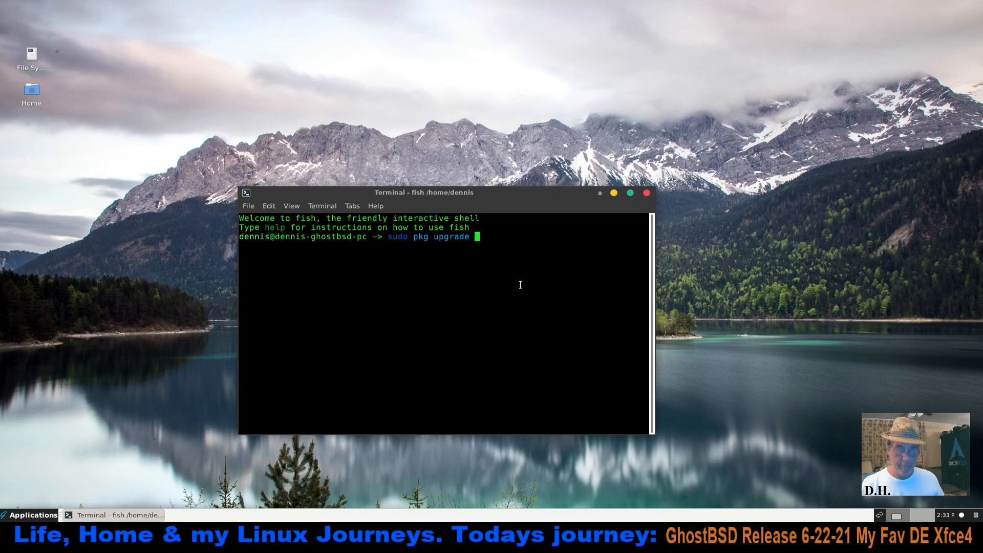
{"action": "left_click", "coordinate": [647, 193]}
Check for system updates with Update Station and dismiss its message
{"action": "left_click", "coordinate": [30, 515]}
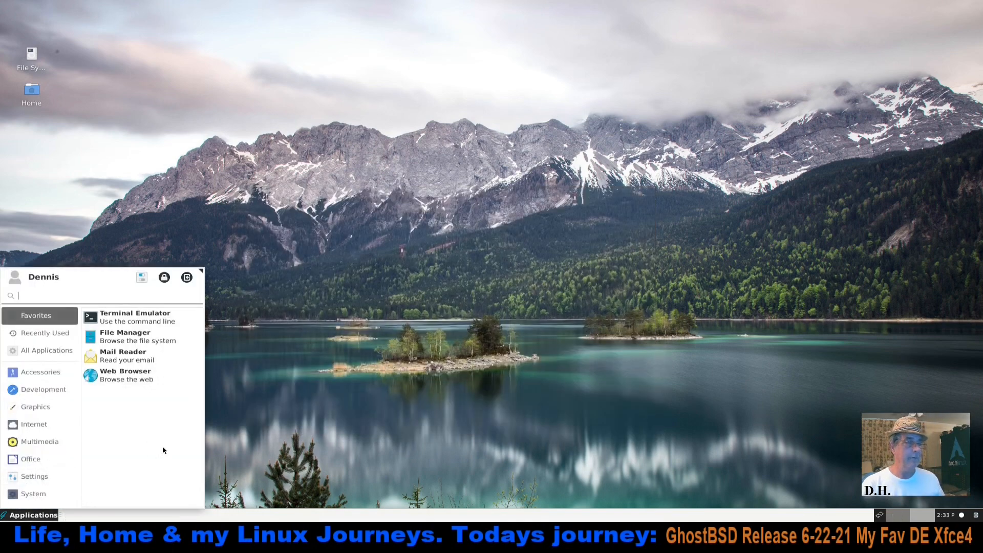
{"action": "type", "text": "updat"}
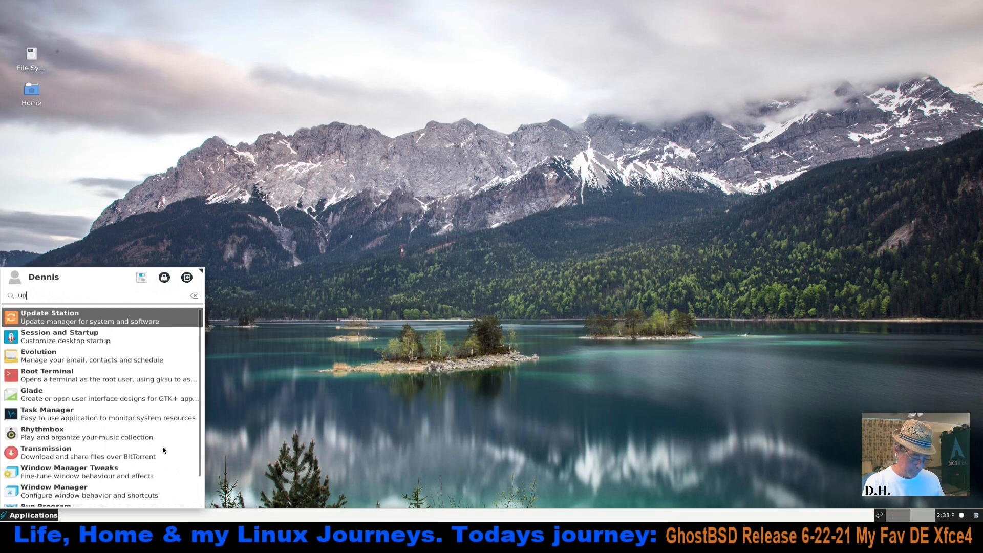
{"action": "left_click", "coordinate": [128, 314]}
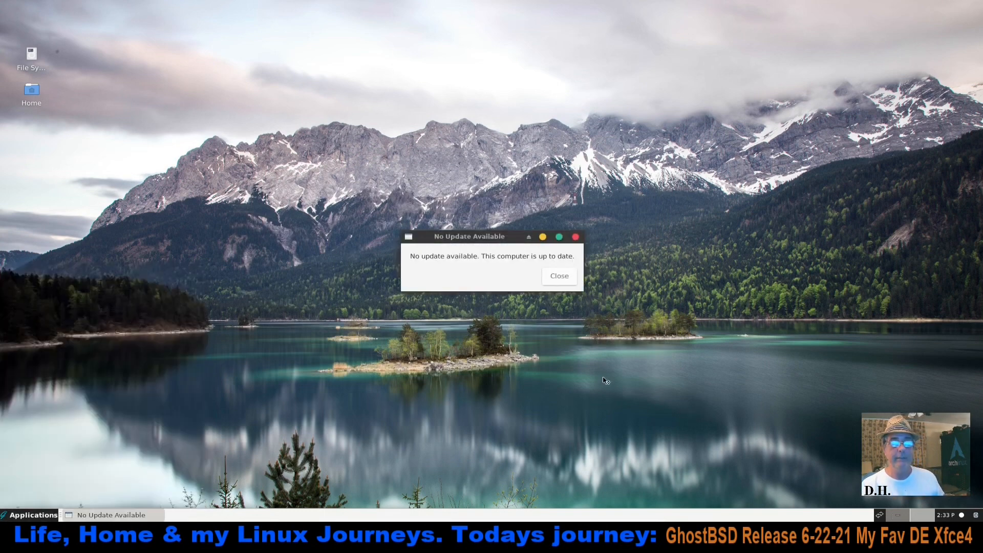
{"action": "left_click", "coordinate": [559, 276]}
Open Software Station, authenticating with the account password, and reposition and widen its window
{"action": "left_click", "coordinate": [31, 516]}
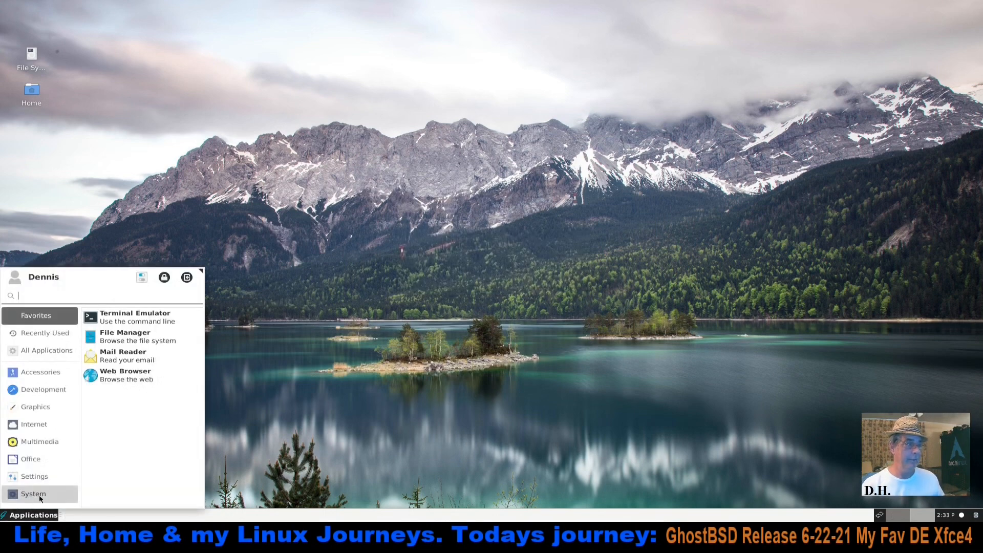
{"action": "type", "text": "soft"}
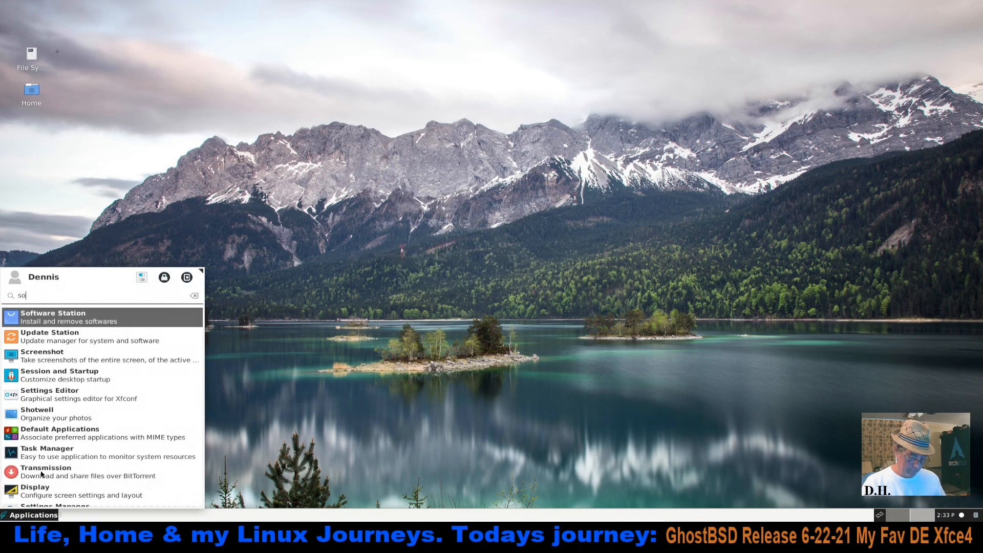
{"action": "left_click", "coordinate": [105, 322]}
{"action": "type", "text": "****"}
{"action": "key", "text": "Return"}
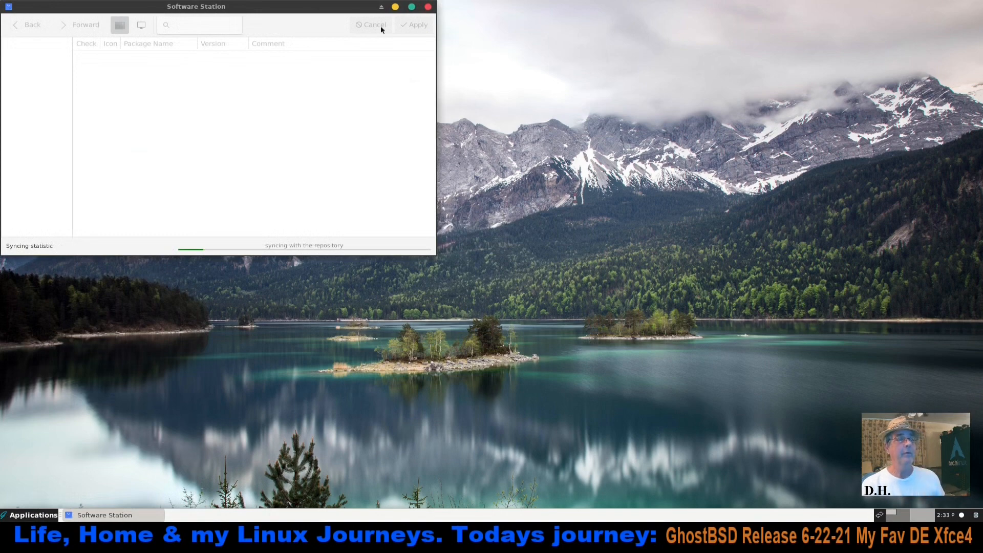
{"action": "left_click_drag", "start_coordinate": [310, 8], "coordinate": [520, 131]}
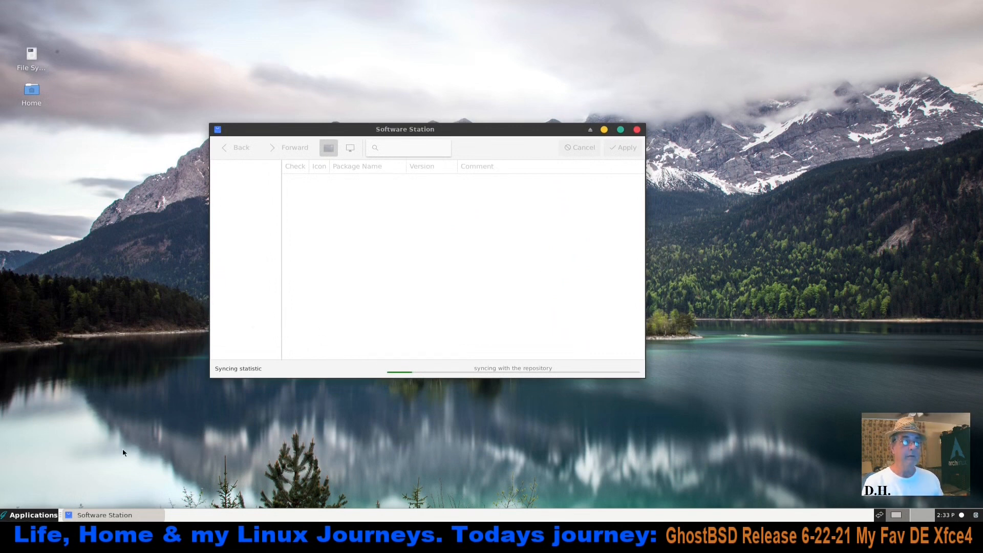
{"action": "key", "text": "ctrl+alt+t"}
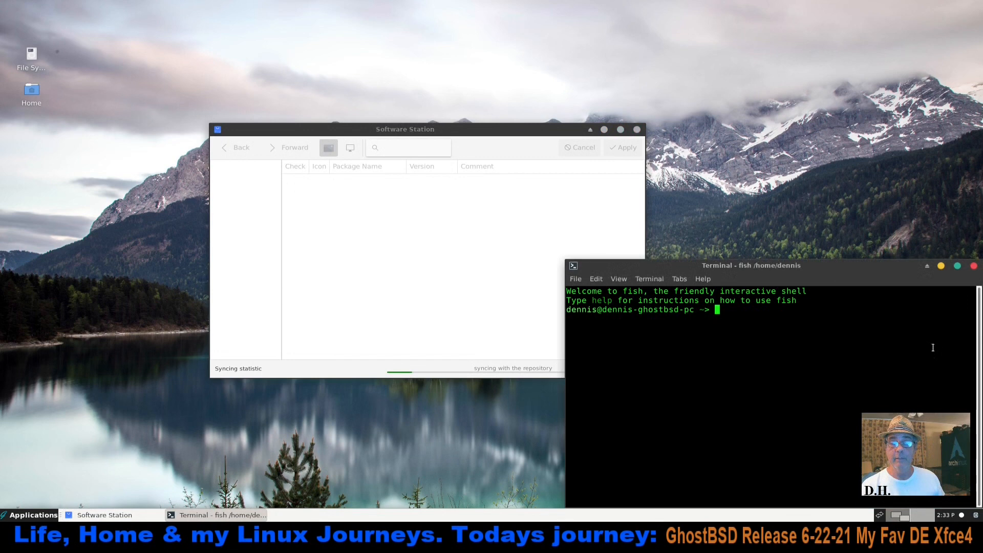
{"action": "left_click", "coordinate": [974, 267]}
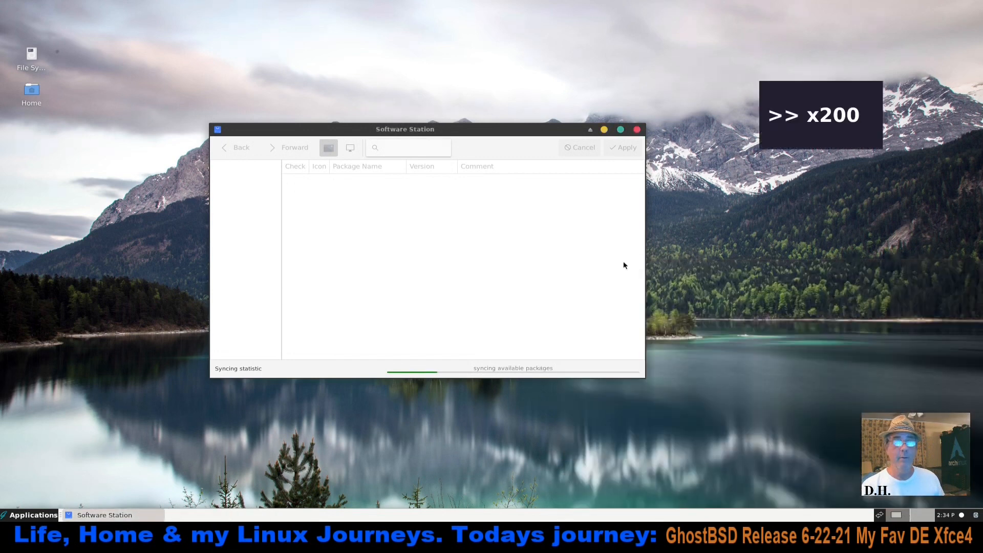
{"action": "left_click_drag", "start_coordinate": [473, 131], "coordinate": [515, 82]}
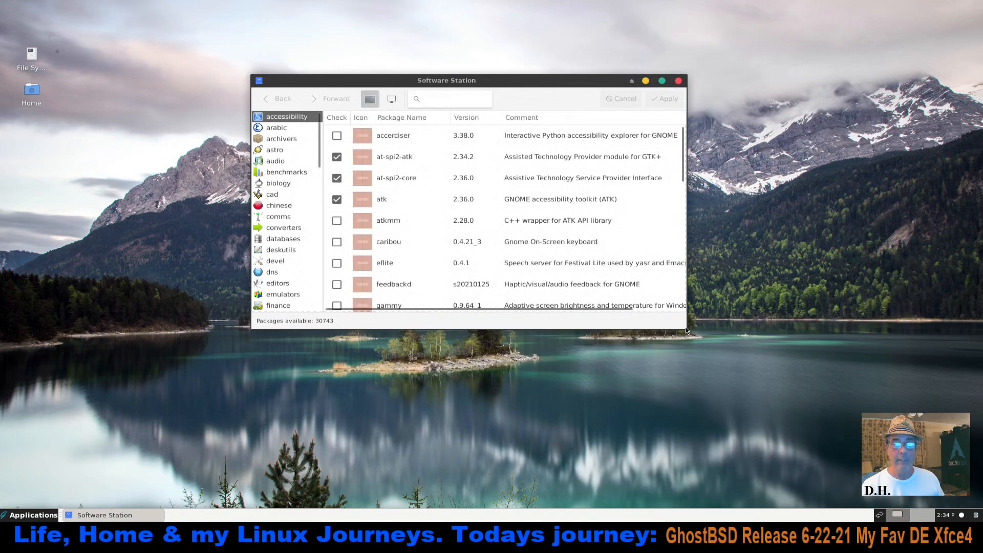
{"action": "left_click_drag", "start_coordinate": [686, 330], "coordinate": [730, 330]}
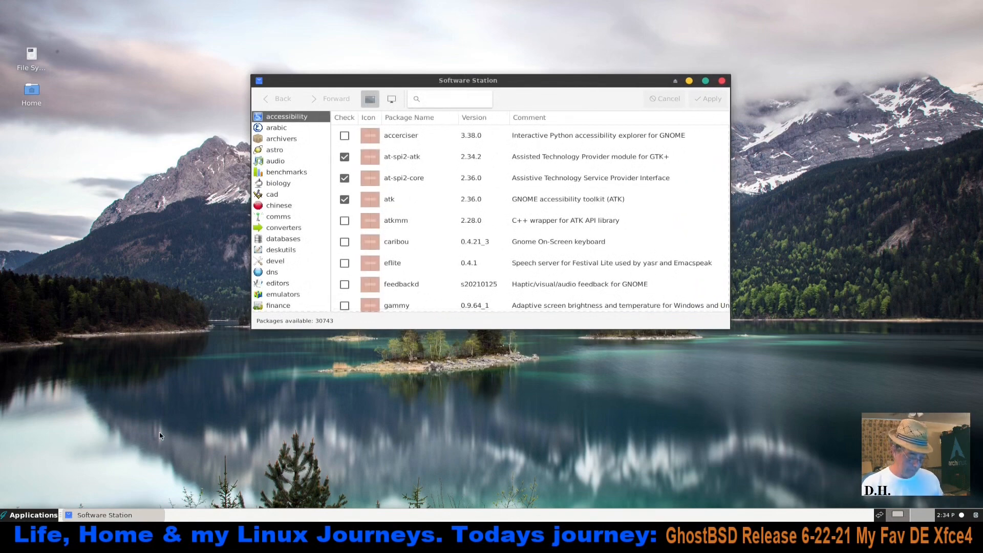
Check the installed system version in a terminal with "uname -r" and "uname -a", and close the terminal
{"action": "key", "text": "ctrl+alt+t"}
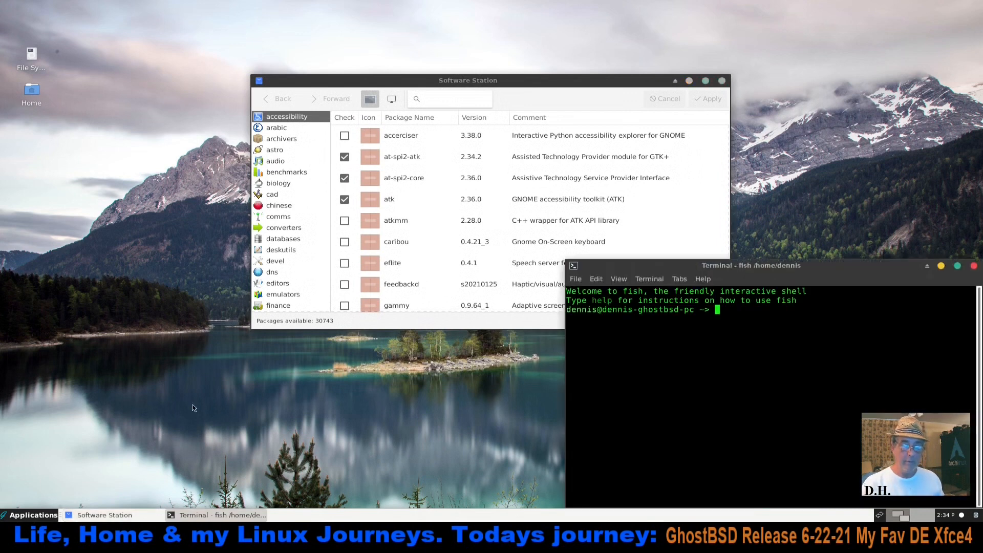
{"action": "left_click_drag", "start_coordinate": [787, 275], "coordinate": [472, 205]}
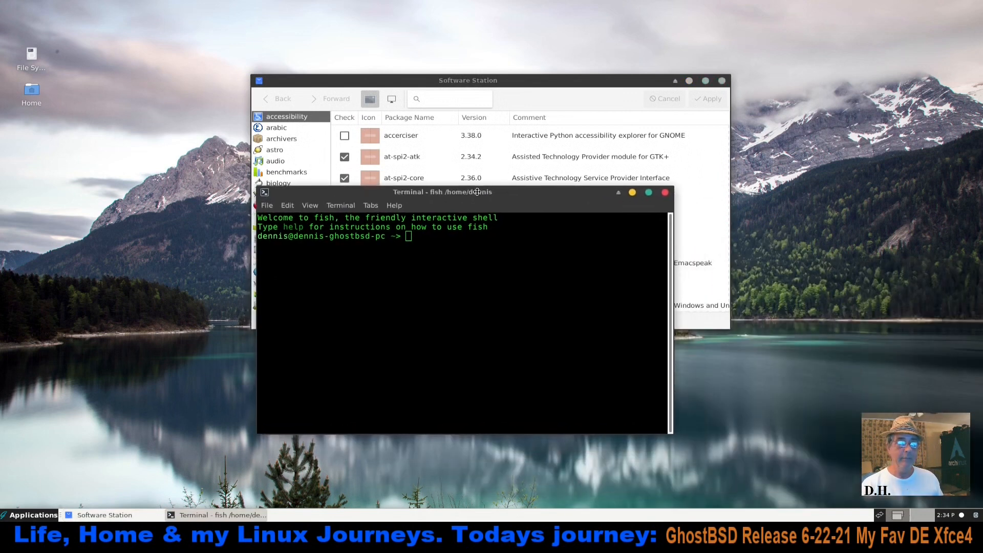
{"action": "type", "text": "uname -"}
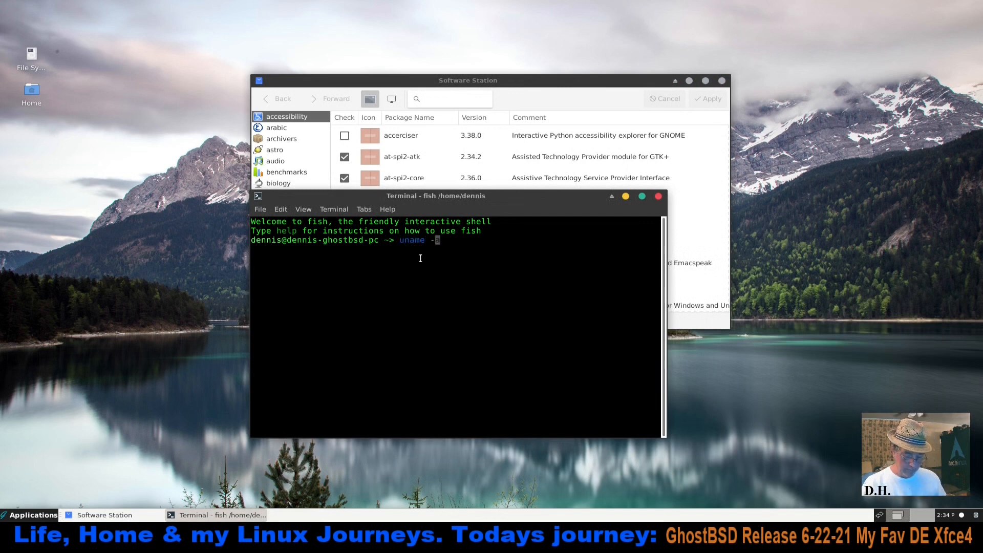
{"action": "type", "text": "r"}
{"action": "key", "text": "Return"}
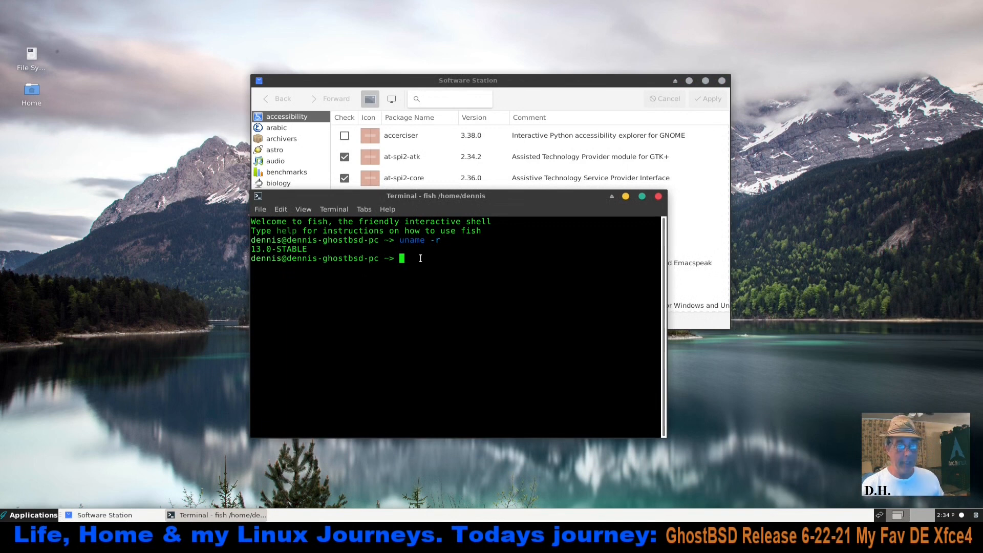
{"action": "key", "text": "Up"}
{"action": "key", "text": "BackSpace"}
{"action": "type", "text": "ame -"}
{"action": "key", "text": "Return"}
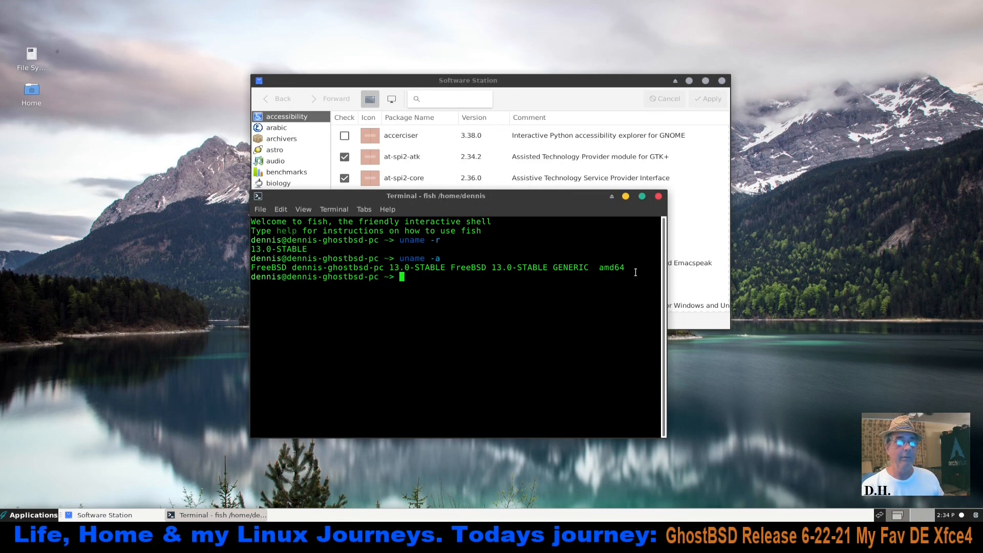
{"action": "left_click", "coordinate": [659, 197]}
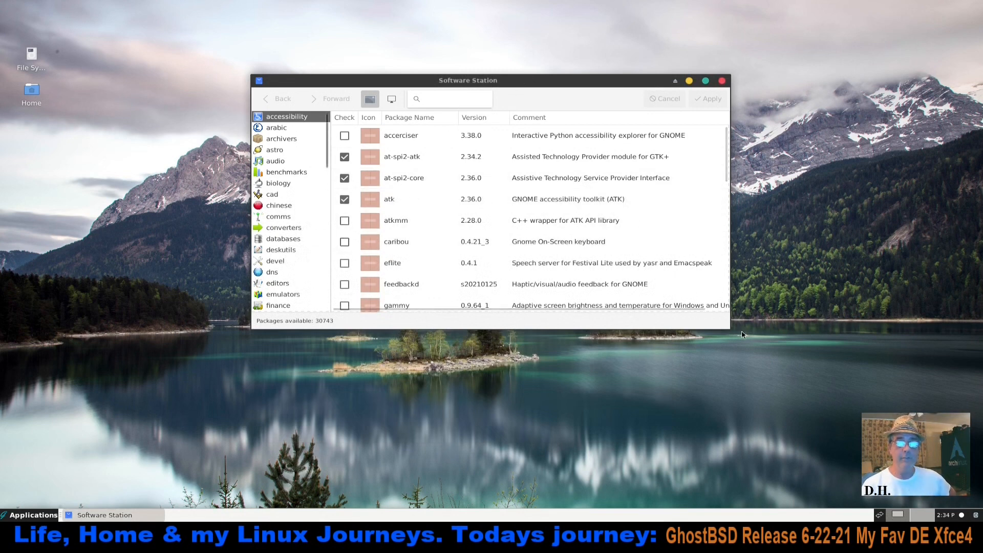
Enlarge the Software Station window, search for "kpat", and install the kpat package, confirming the software changes
{"action": "left_click_drag", "start_coordinate": [732, 333], "coordinate": [799, 459]}
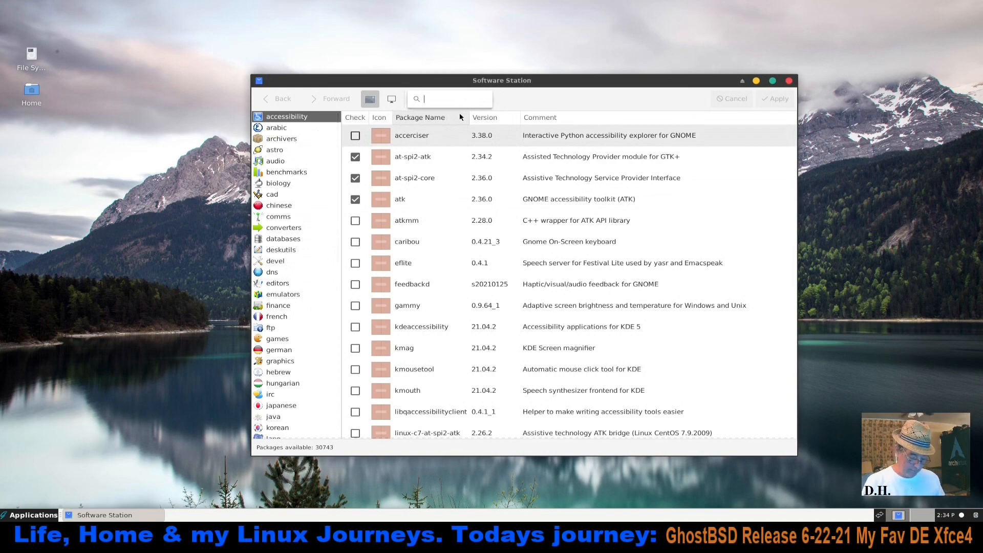
{"action": "type", "text": "pat"}
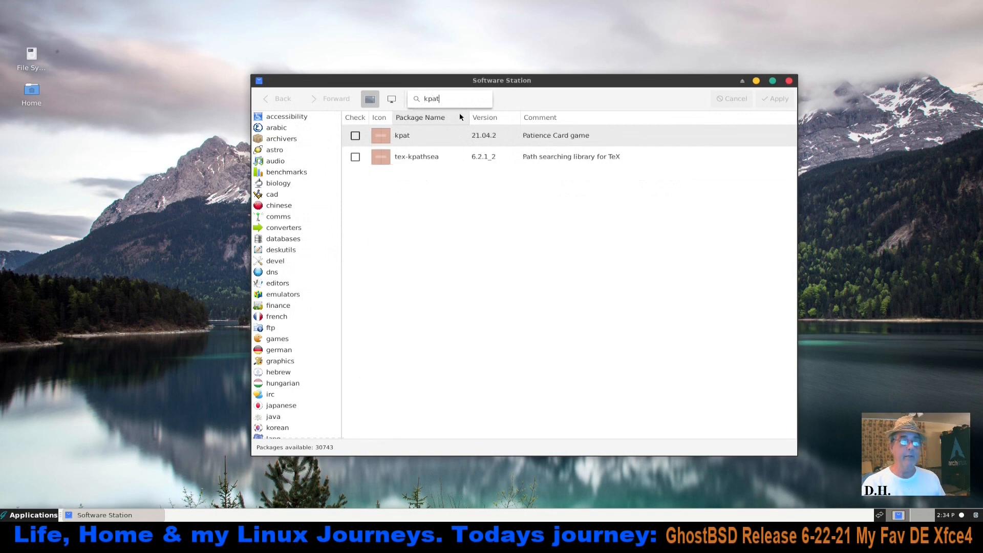
{"action": "left_click", "coordinate": [356, 136]}
{"action": "left_click", "coordinate": [776, 100]}
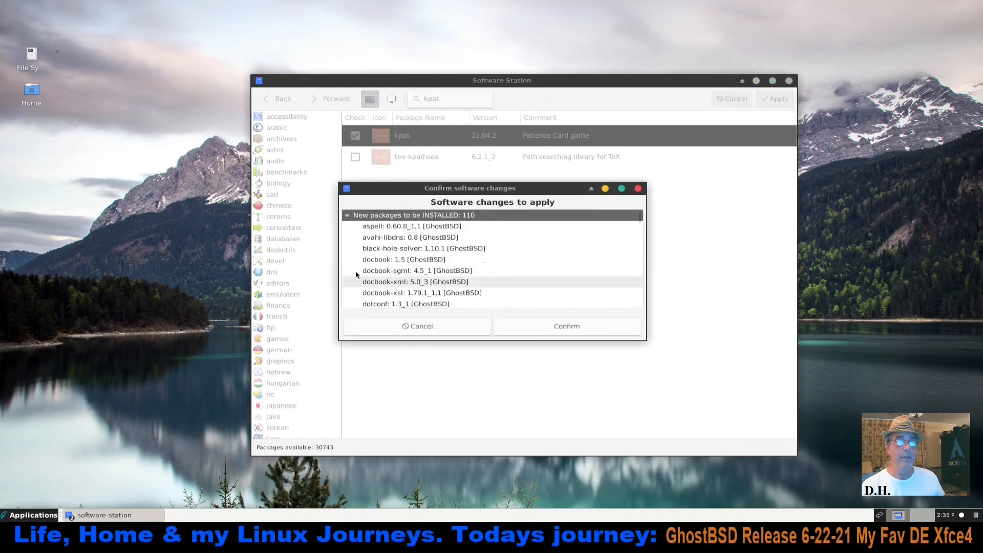
{"action": "left_click", "coordinate": [565, 325]}
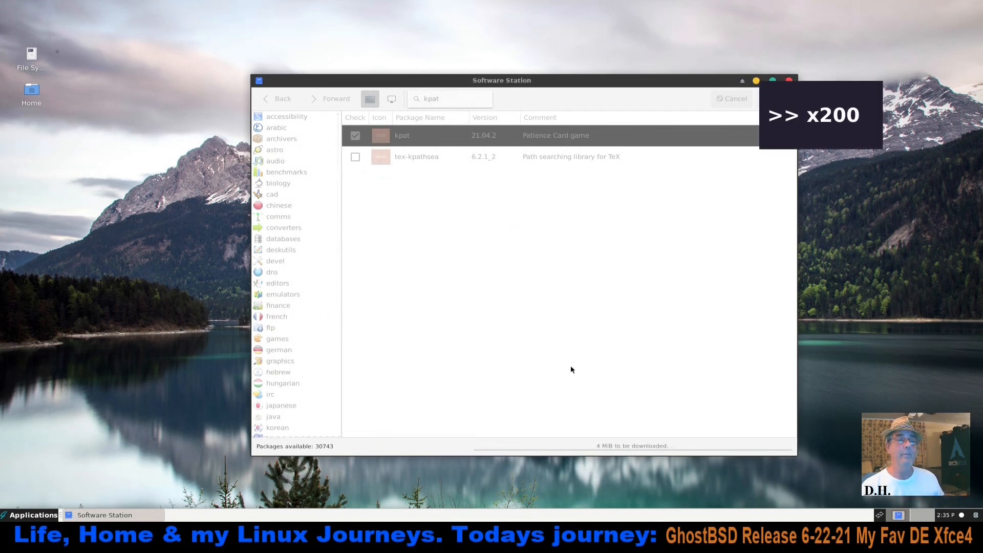
{"action": "left_click_drag", "start_coordinate": [641, 81], "coordinate": [679, 36]}
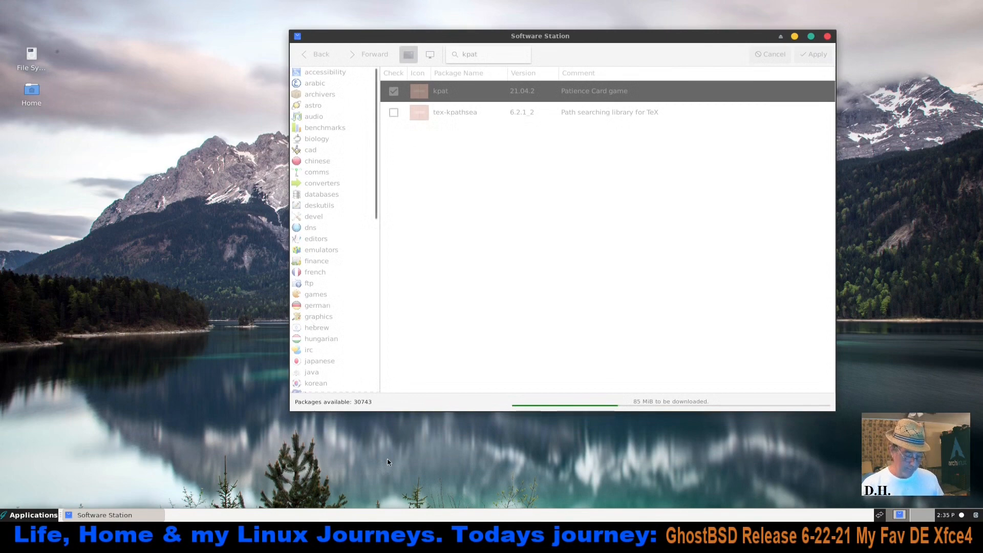
Leave full screen, switch to the GhostBSD_Notes text file, and correct the plugin name to "xfce4-pulseaudio-plugin" before minimizing the editor
{"action": "key", "text": "Control_R+f"}
{"action": "left_click", "coordinate": [213, 513]}
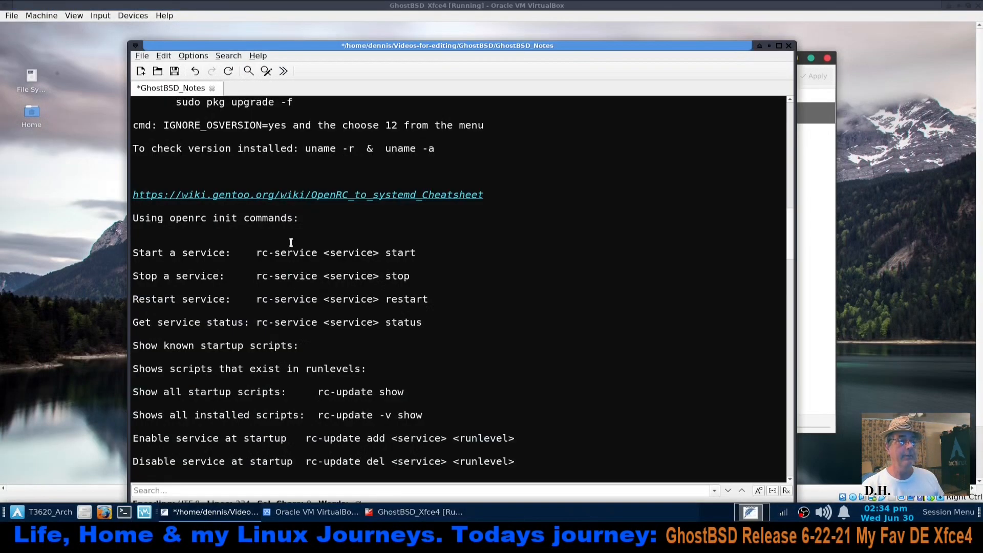
{"action": "scroll", "coordinate": [291, 243], "scroll_direction": "down", "scroll_amount": 20}
{"action": "scroll", "coordinate": [290, 243], "scroll_direction": "down", "scroll_amount": 20}
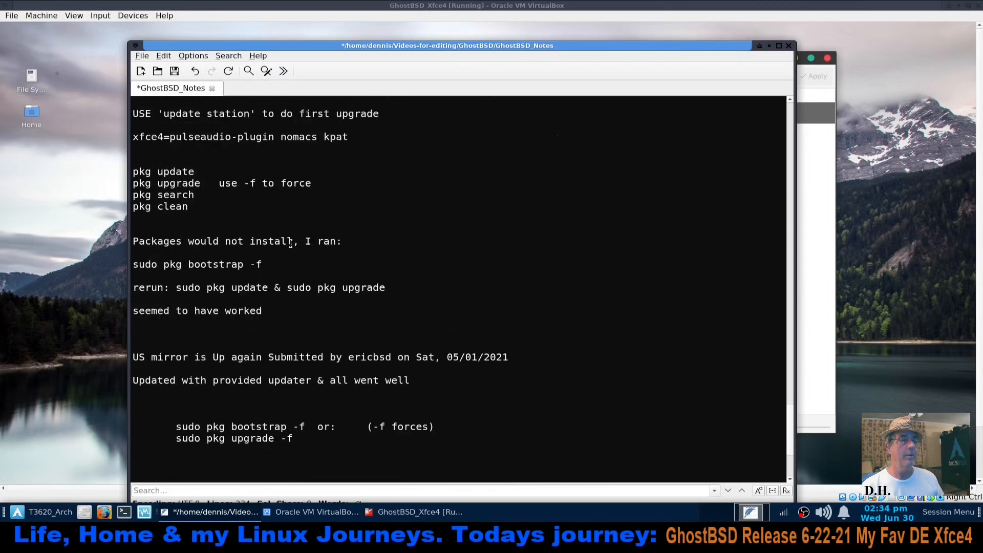
{"action": "scroll", "coordinate": [290, 243], "scroll_direction": "up", "scroll_amount": 2}
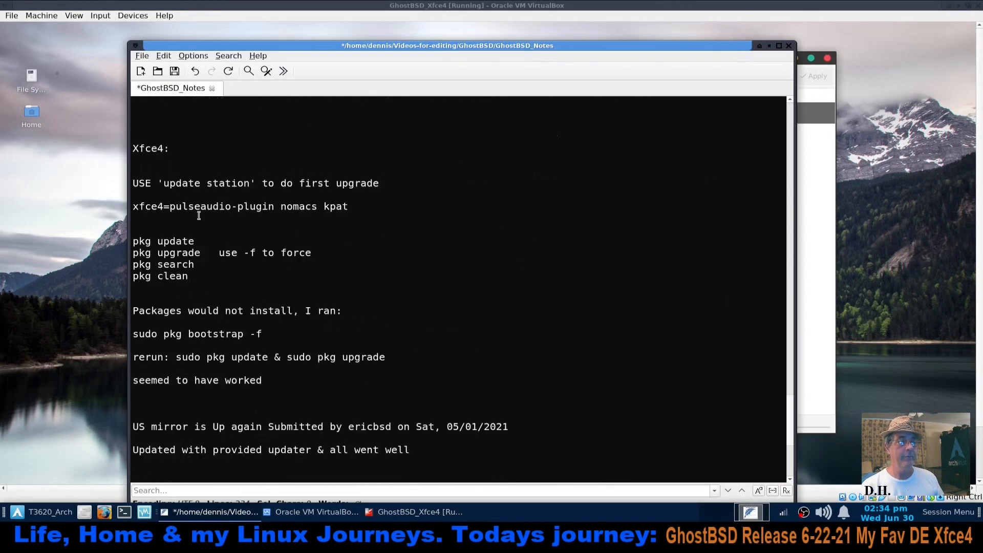
{"action": "left_click", "coordinate": [171, 207]}
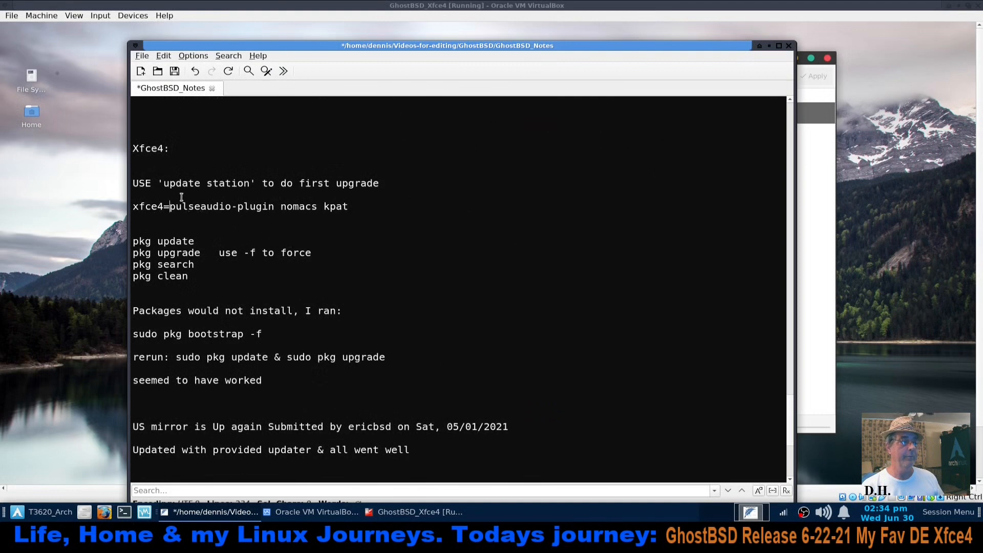
{"action": "key", "text": "BackSpace"}
{"action": "type", "text": "-"}
{"action": "left_click", "coordinate": [770, 47]}
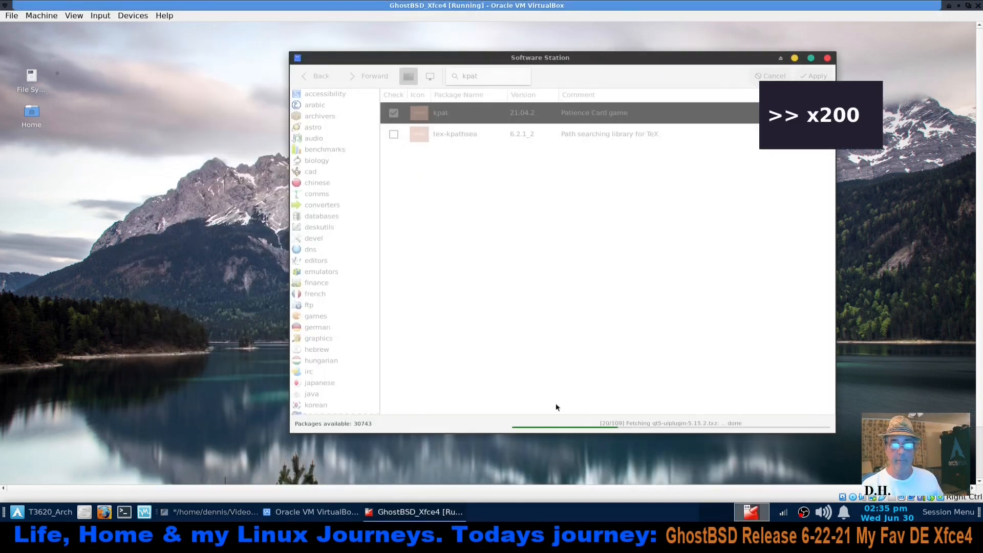
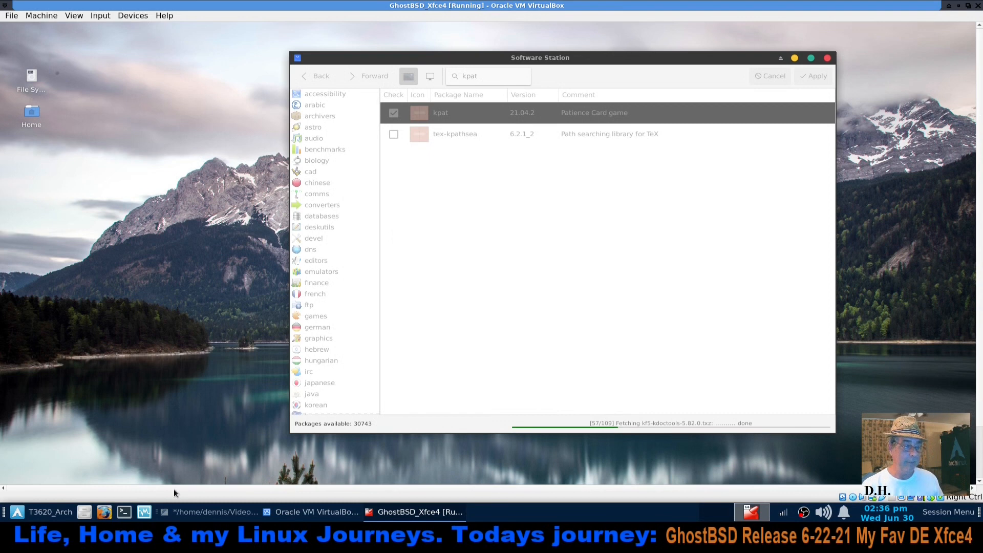
Check the package names in the GhostBSD_Notes file, minimize the editor, and return the virtual machine to full screen
{"action": "left_click", "coordinate": [191, 512]}
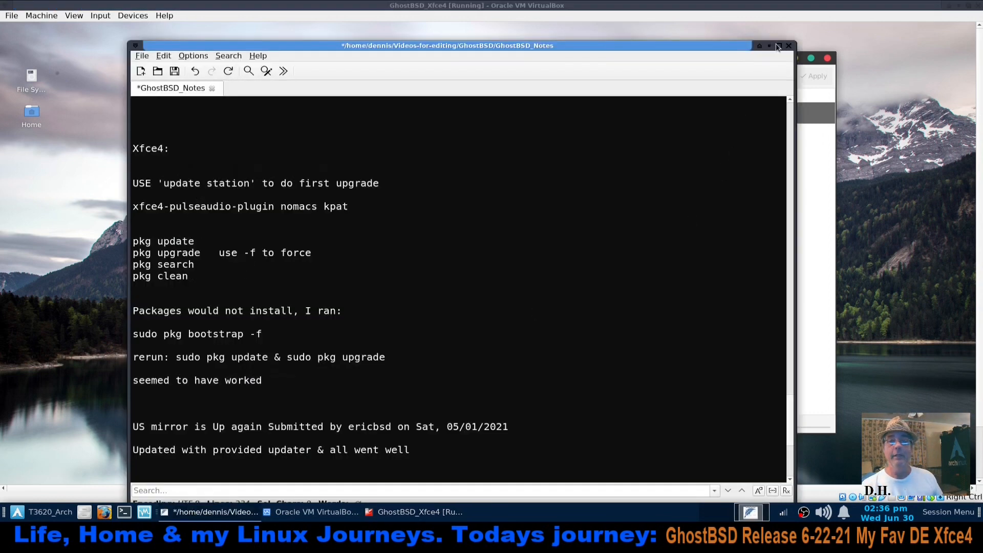
{"action": "left_click", "coordinate": [769, 47]}
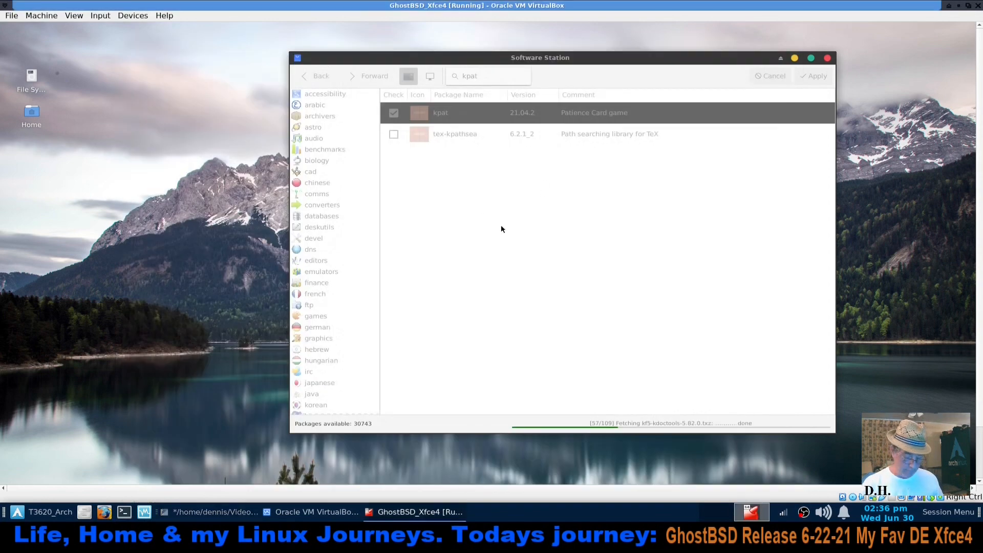
{"action": "key", "text": "Control_R+f"}
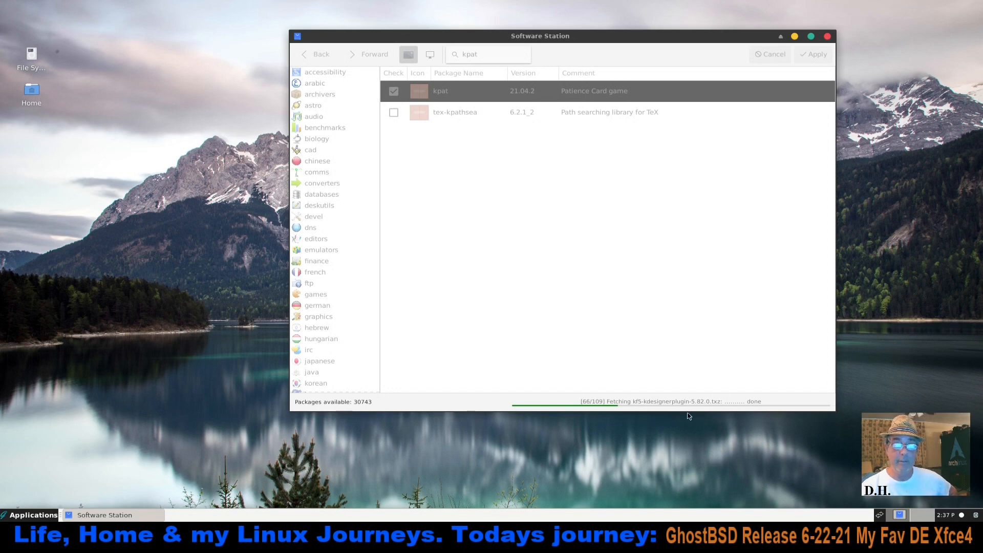
Reposition the Software Station window near the upper middle of the desktop while kpat installs
{"action": "left_click", "coordinate": [28, 515]}
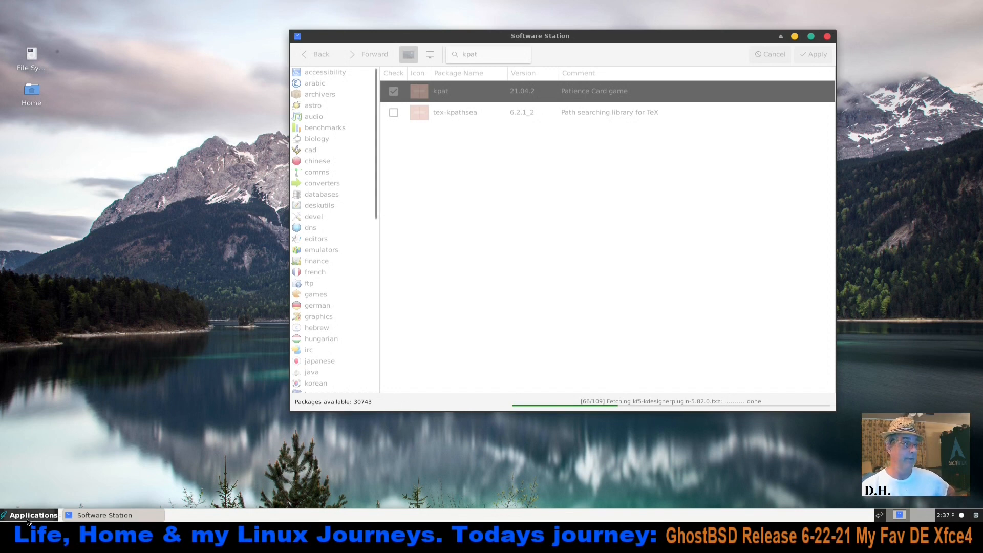
{"action": "left_click", "coordinate": [285, 456]}
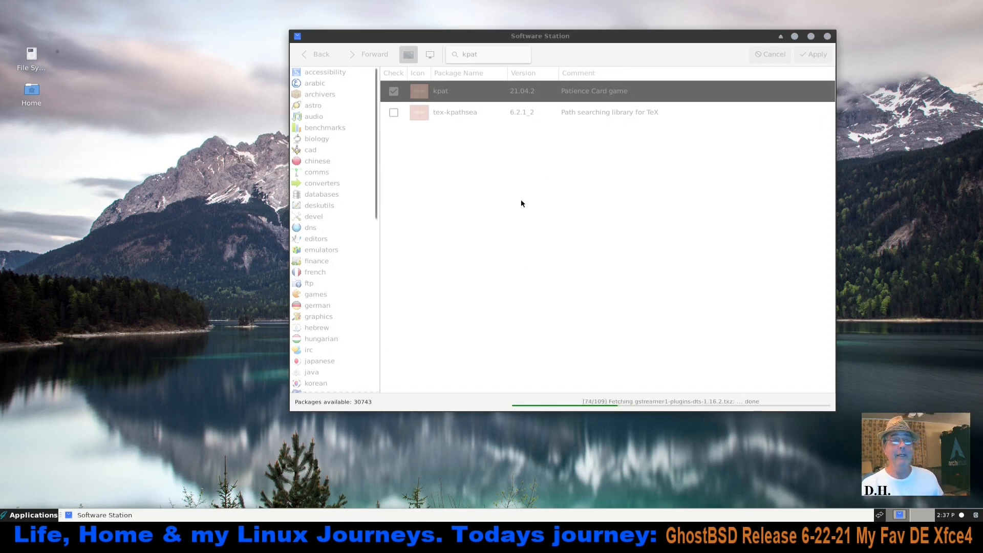
{"action": "left_click_drag", "start_coordinate": [664, 34], "coordinate": [589, 58]}
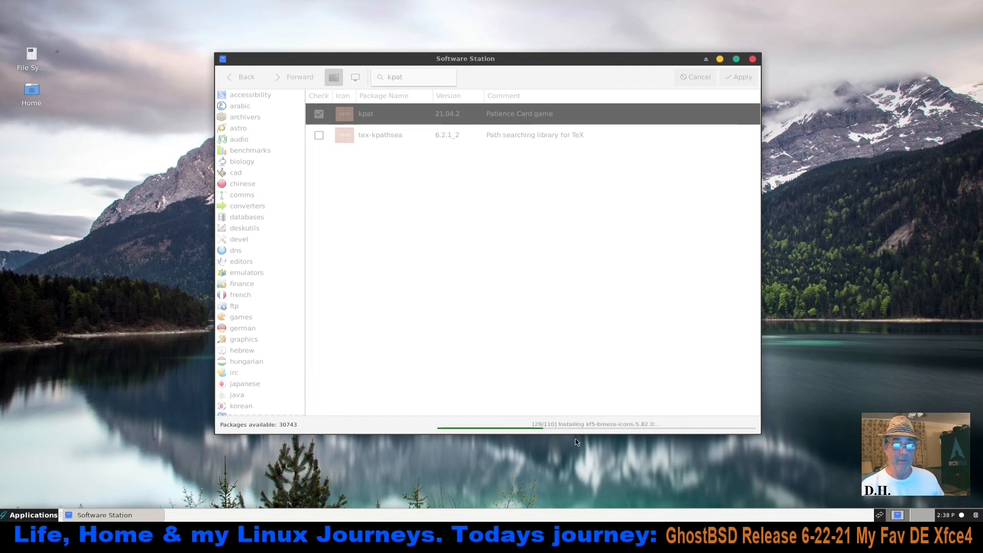
{"action": "left_click_drag", "start_coordinate": [601, 62], "coordinate": [632, 37]}
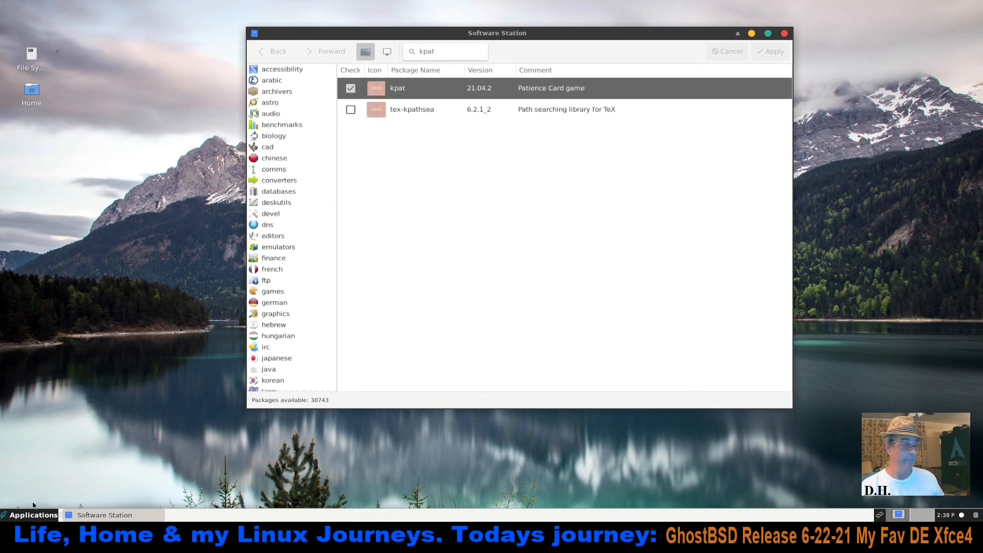
Launch KPatience from the Games category, open a Klondike game to test it, and close the game
{"action": "left_click", "coordinate": [23, 518]}
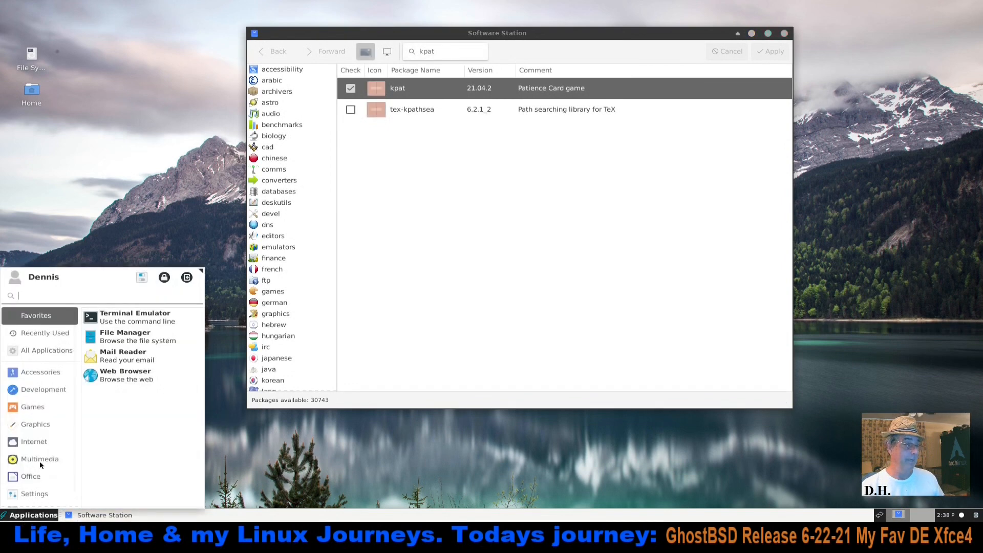
{"action": "left_click", "coordinate": [39, 407]}
{"action": "left_click", "coordinate": [143, 323]}
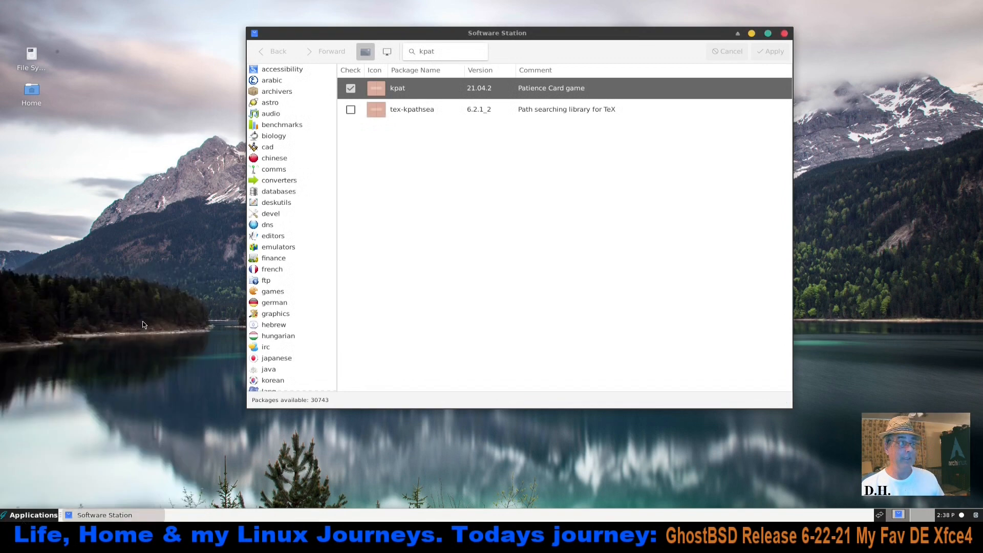
{"action": "left_click", "coordinate": [506, 353]}
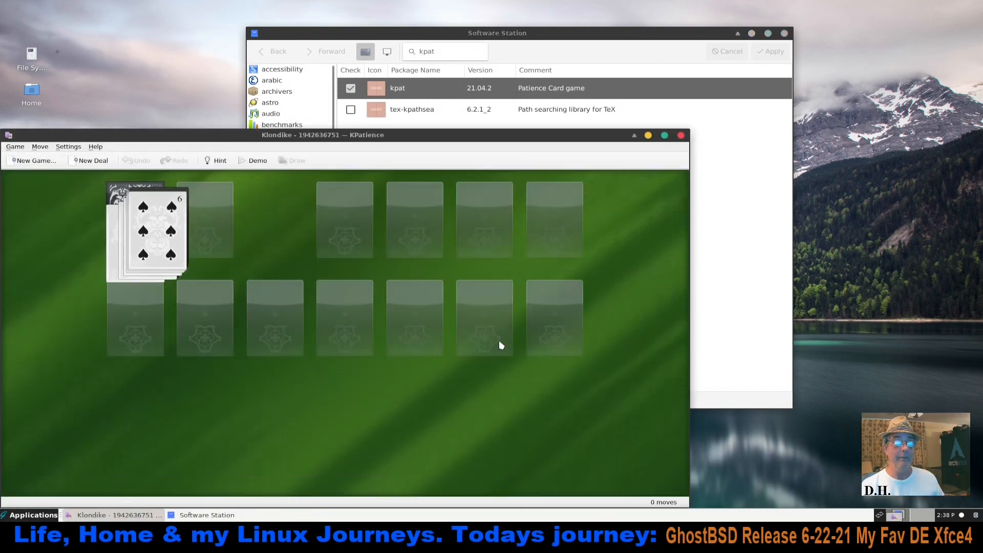
{"action": "left_click", "coordinate": [681, 135]}
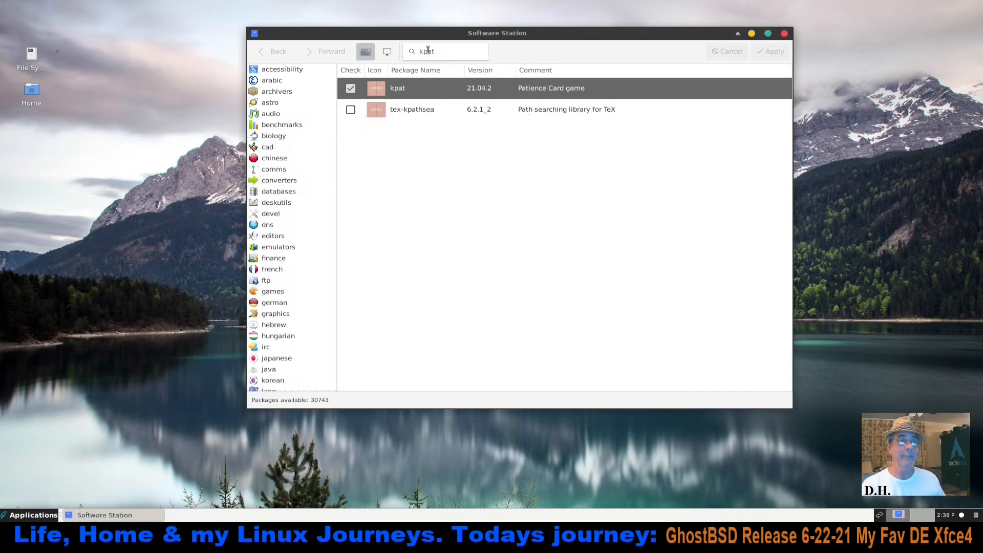
Search Software Station for "xfce4-pulseaudio-plugin" and mark that package for installation
{"action": "left_click_drag", "start_coordinate": [443, 54], "coordinate": [410, 49]}
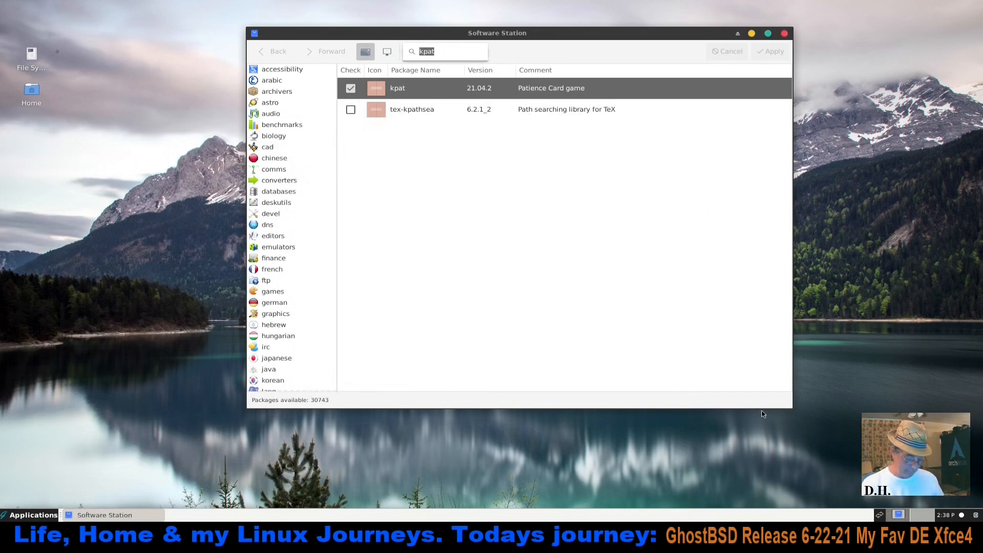
{"action": "type", "text": "xf"}
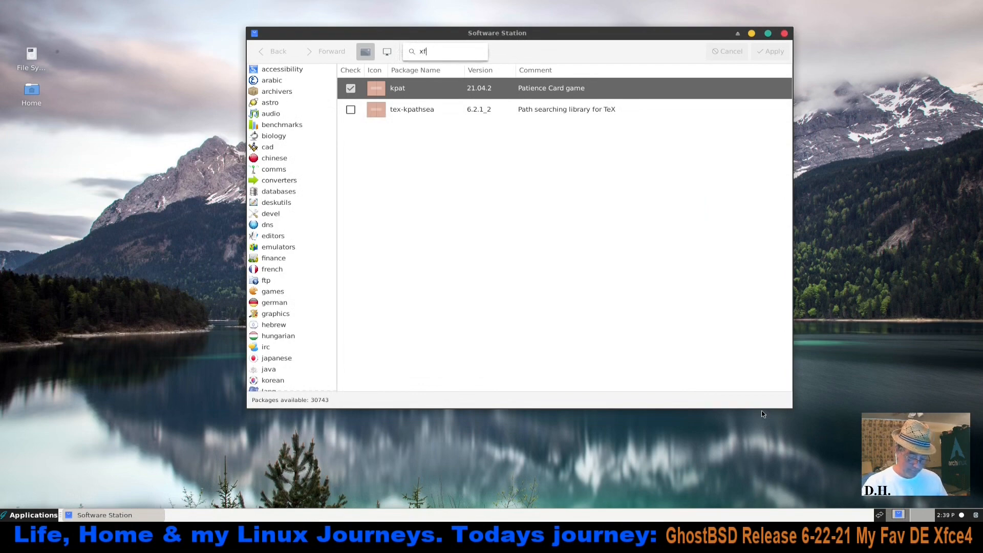
{"action": "type", "text": "ce4-p"}
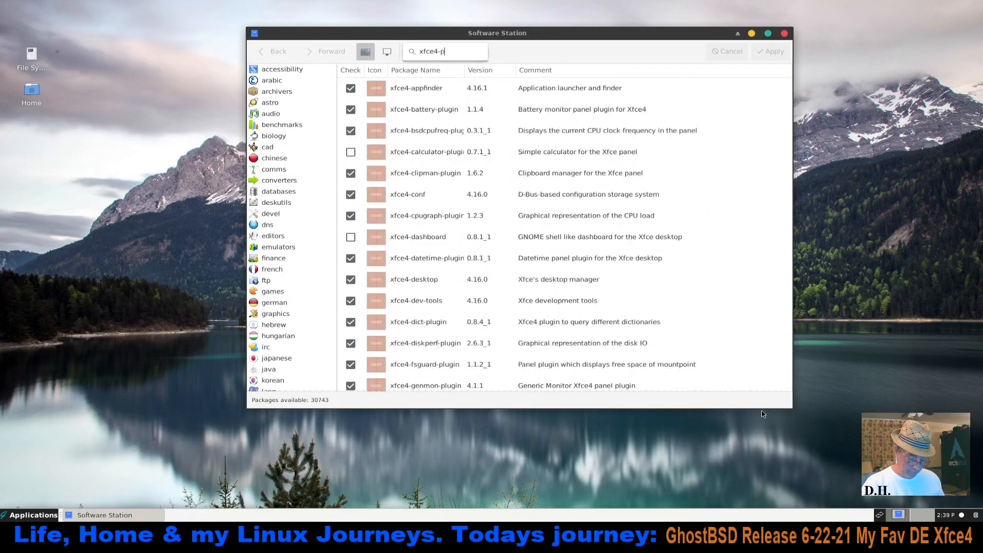
{"action": "type", "text": "ulseaud"}
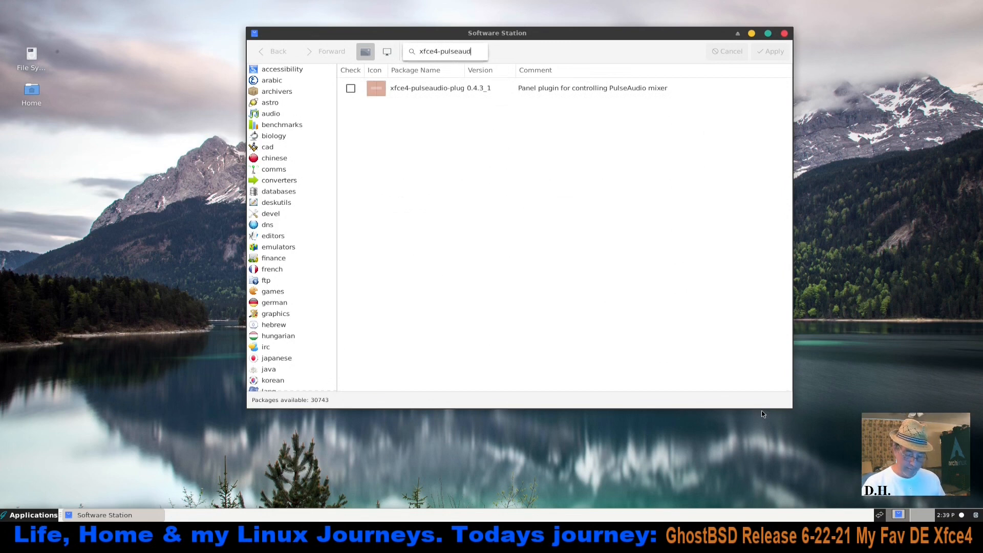
{"action": "type", "text": "io-plugin"}
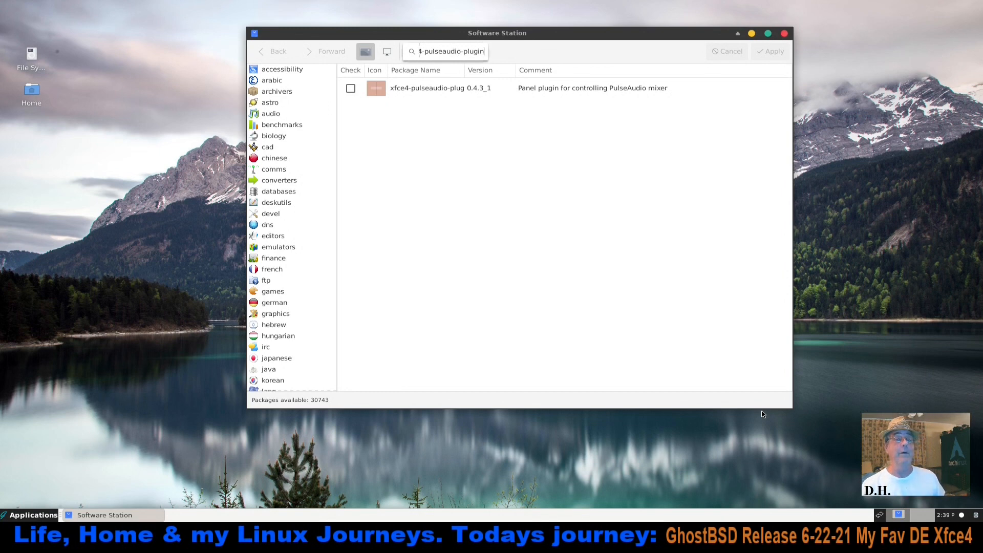
{"action": "left_click", "coordinate": [351, 89]}
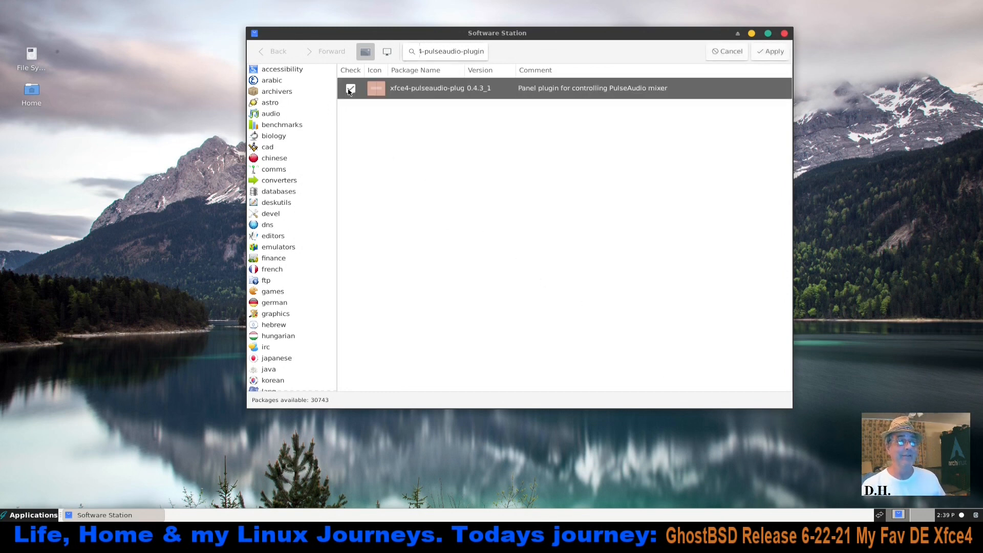
Replace the package search with "nomacs" and mark the nomacs image viewer for installation
{"action": "left_click", "coordinate": [483, 51]}
{"action": "left_click_drag", "start_coordinate": [481, 51], "coordinate": [423, 48]}
{"action": "key", "text": "BackSpace"}
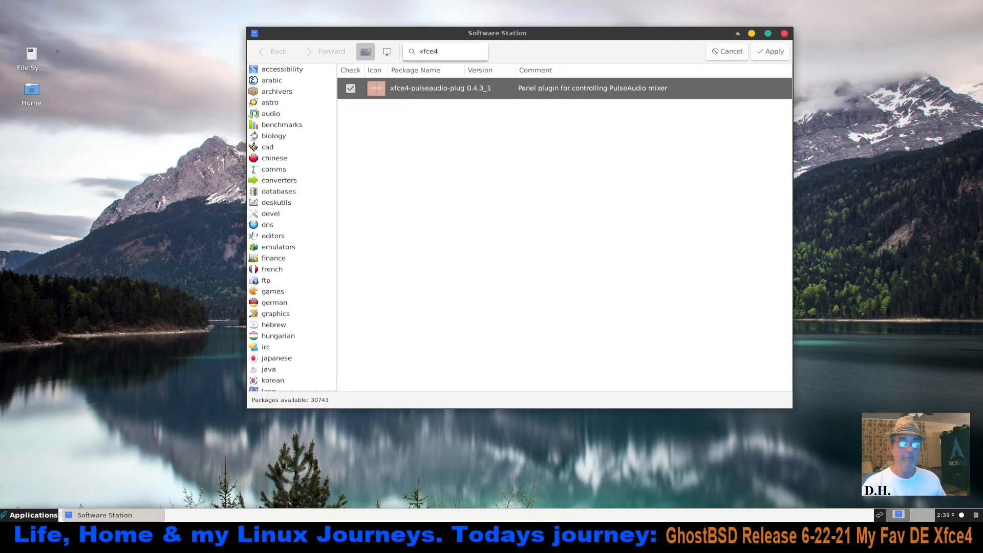
{"action": "key", "text": "BackSpace"}
{"action": "key", "text": "BackSpace"}
{"action": "key", "text": "BackSpace"}
{"action": "key", "text": "BackSpace"}
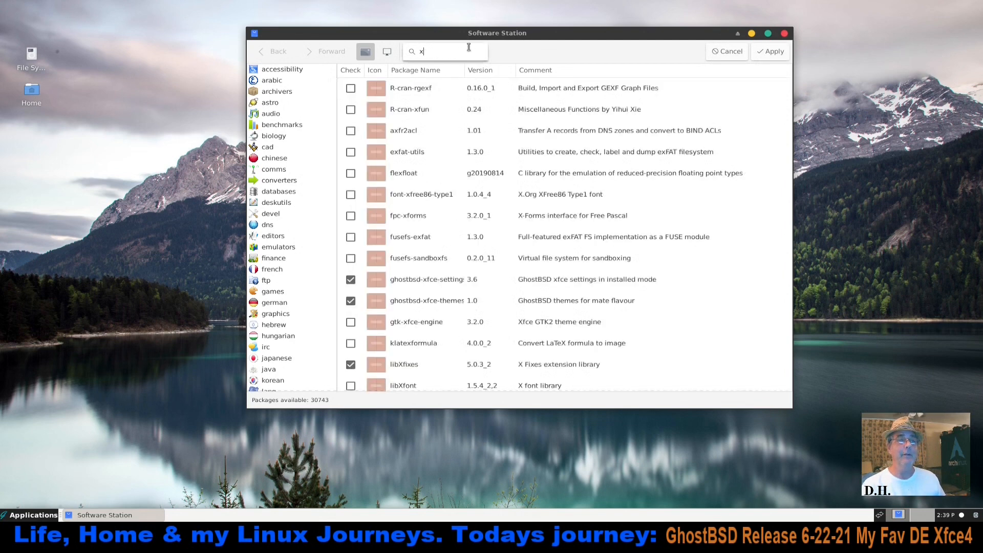
{"action": "left_click_drag", "start_coordinate": [430, 51], "coordinate": [413, 51]}
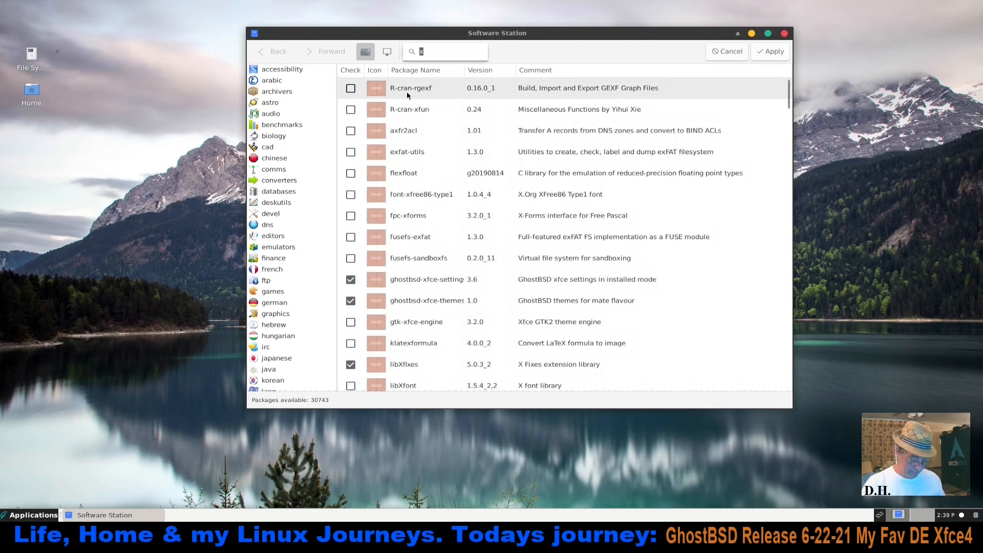
{"action": "type", "text": "nomacs"}
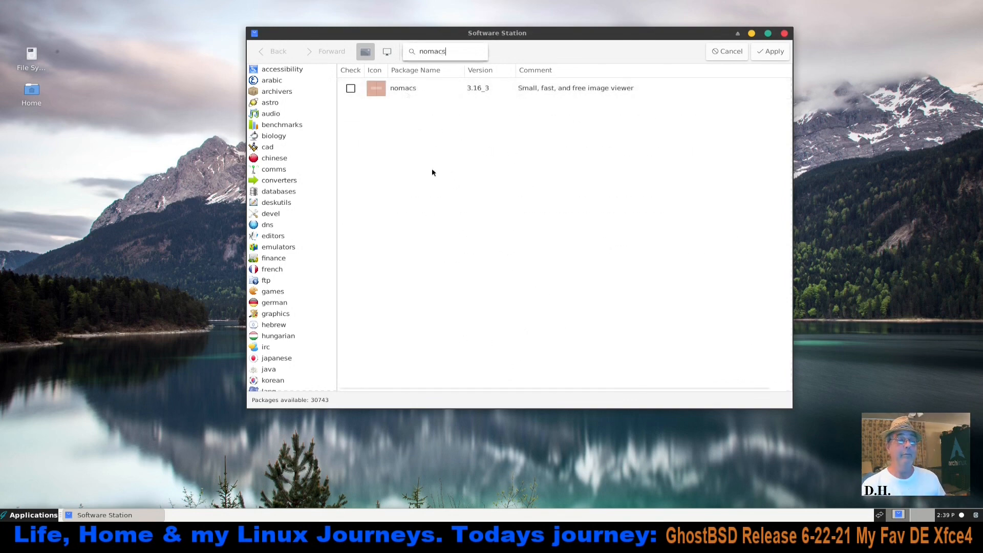
{"action": "left_click", "coordinate": [351, 89]}
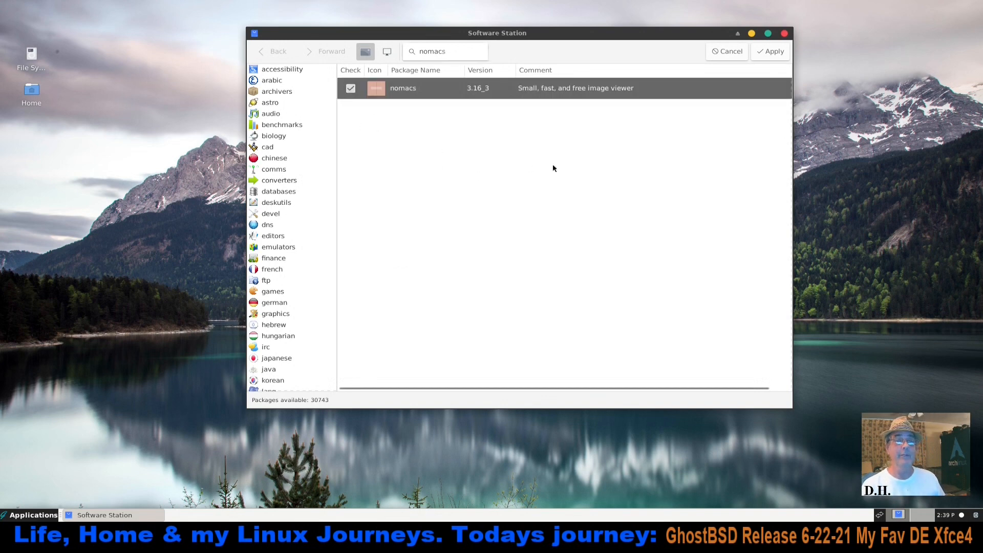
Apply the marked packages, review and confirm the software changes, and shorten and reposition the Software Station window
{"action": "left_click", "coordinate": [775, 52]}
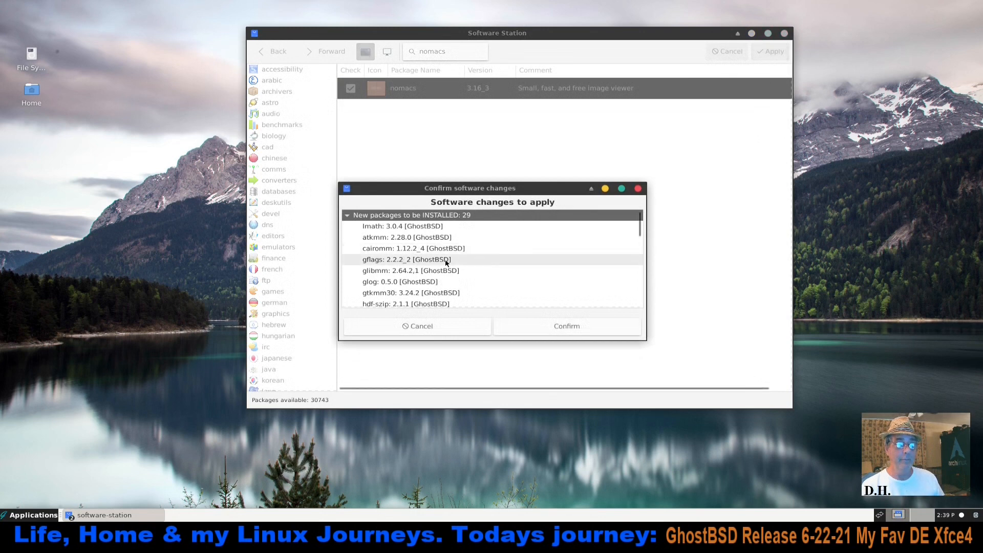
{"action": "scroll", "coordinate": [445, 263], "scroll_direction": "down", "scroll_amount": 6}
{"action": "scroll", "coordinate": [445, 263], "scroll_direction": "down", "scroll_amount": 3}
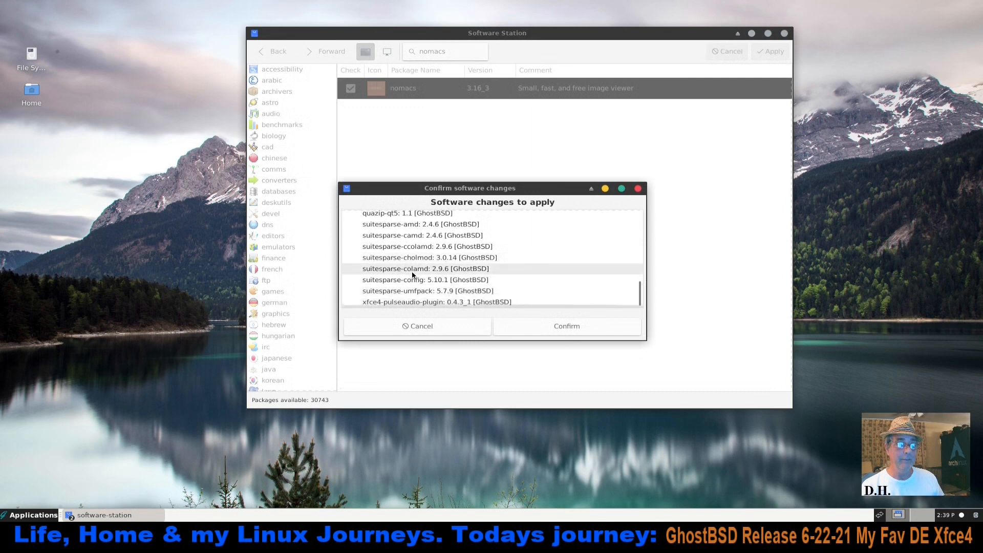
{"action": "left_click", "coordinate": [582, 326]}
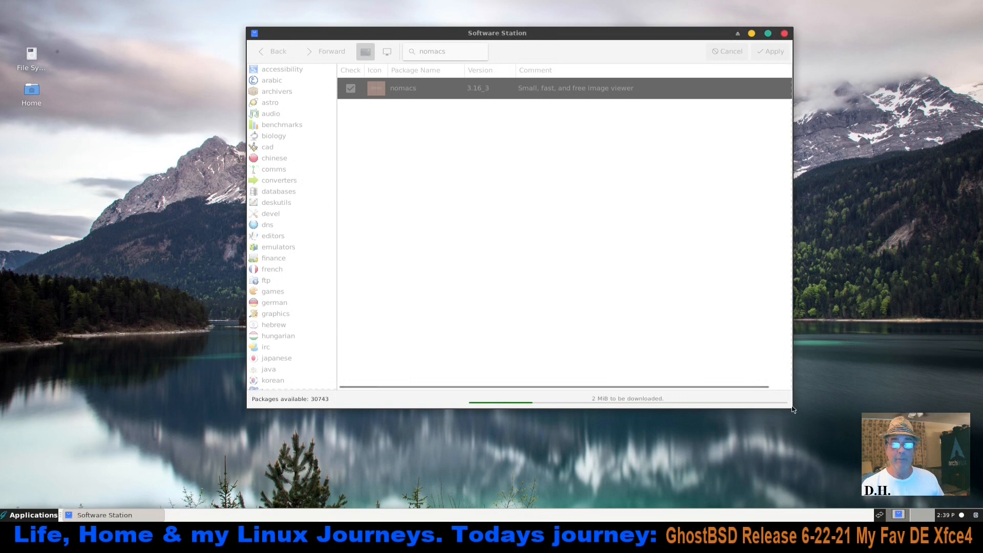
{"action": "left_click_drag", "start_coordinate": [792, 405], "coordinate": [791, 364]}
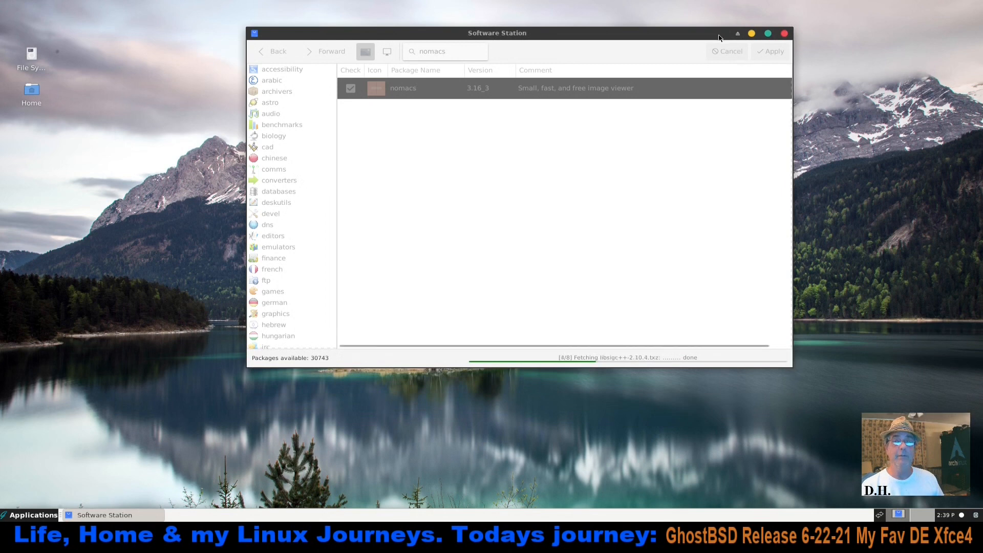
{"action": "left_click_drag", "start_coordinate": [714, 36], "coordinate": [740, 48]}
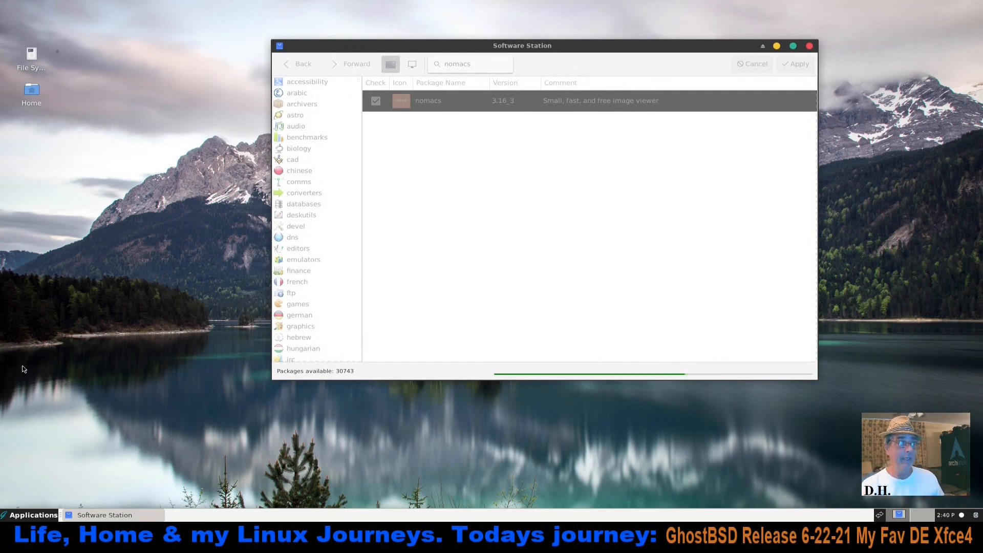
Enlarge the Applications menu so that all categories fit without scrolling
{"action": "left_click", "coordinate": [19, 515]}
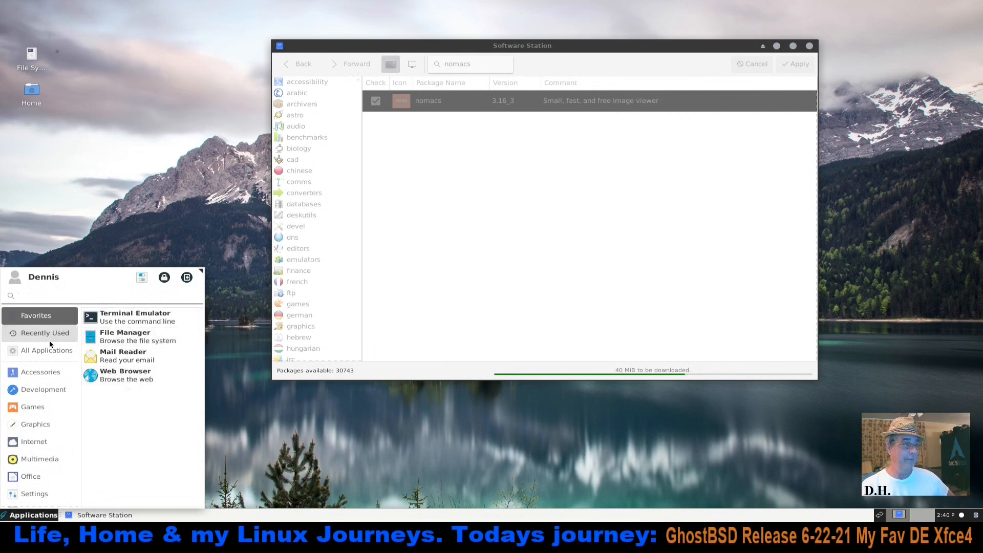
{"action": "left_click", "coordinate": [40, 372]}
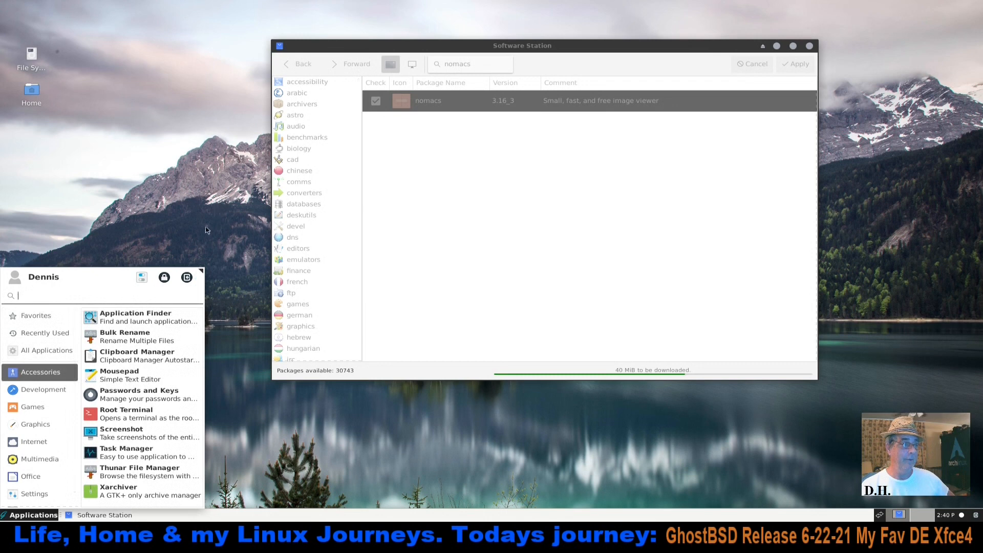
{"action": "left_click_drag", "start_coordinate": [203, 273], "coordinate": [231, 137]}
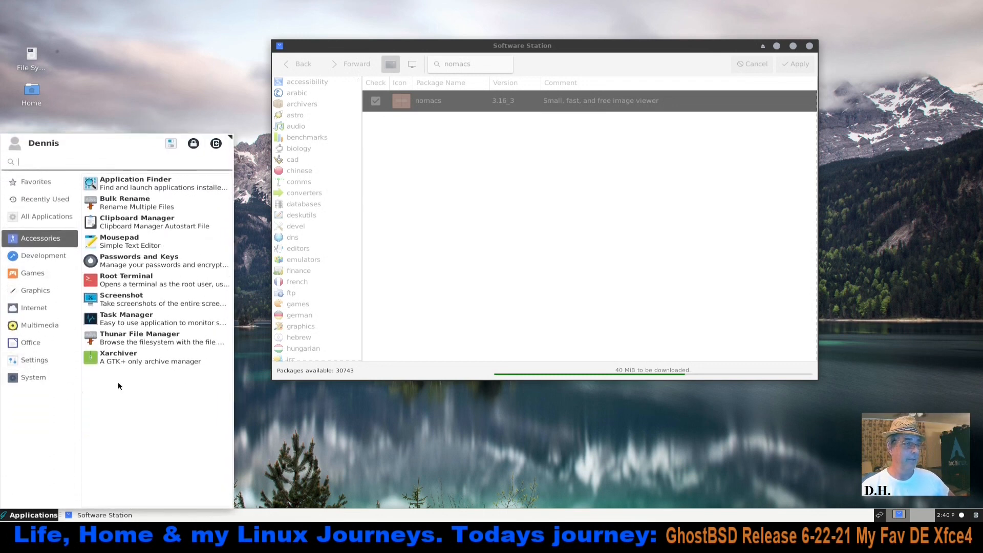
Open Task Manager from the System category to check CPU and memory usage, and close it
{"action": "left_click", "coordinate": [32, 379]}
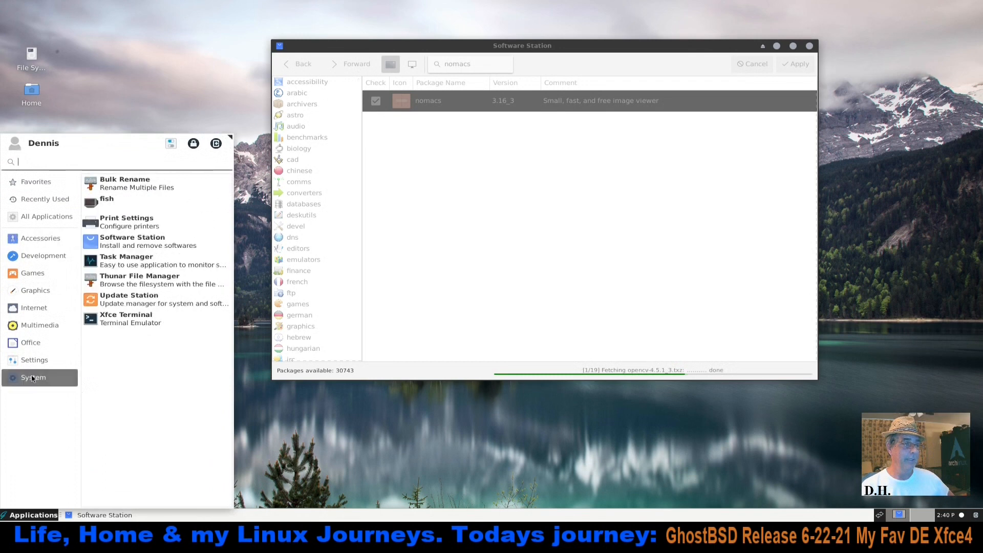
{"action": "left_click", "coordinate": [128, 261]}
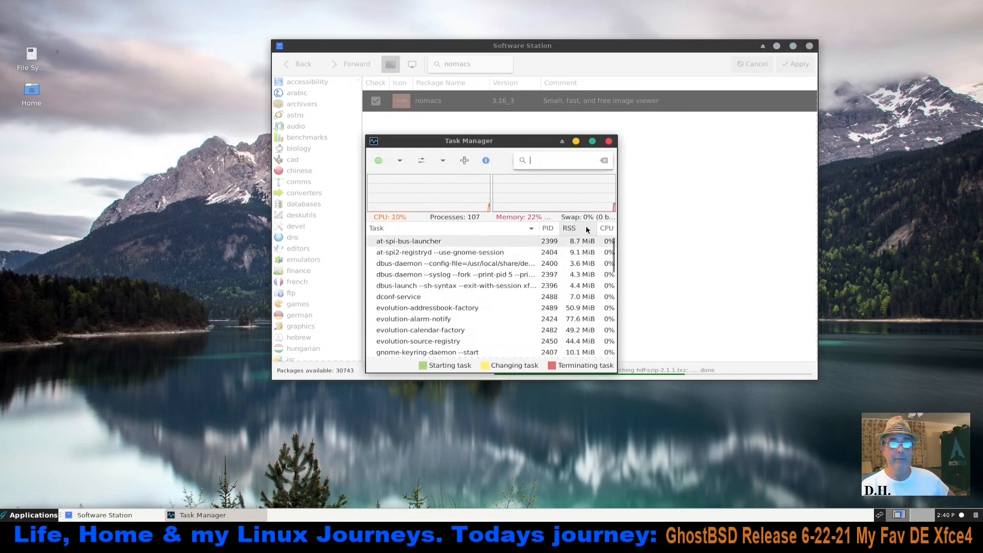
{"action": "left_click", "coordinate": [608, 144]}
Open a terminal and run "free -h" to check memory usage
{"action": "key", "text": "ctrl+alt+t"}
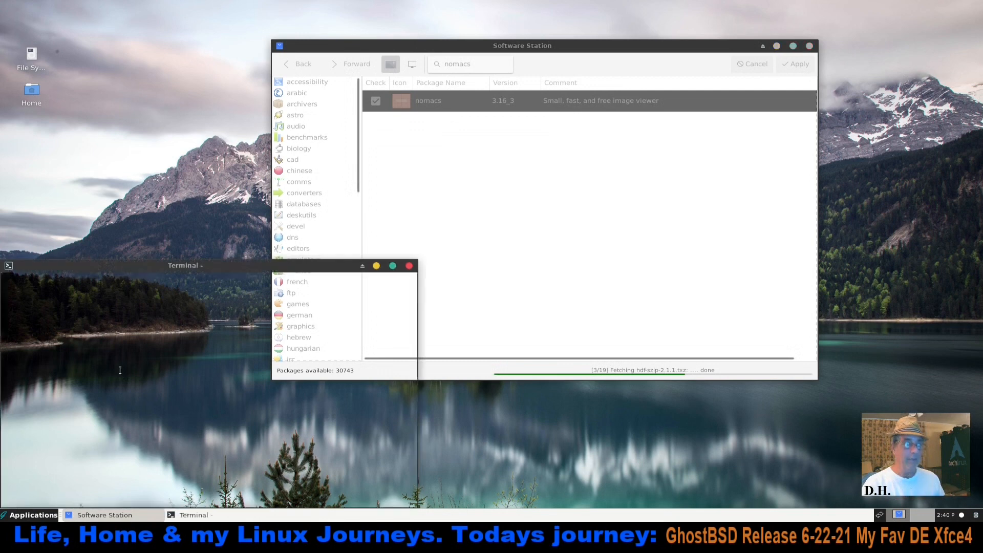
{"action": "type", "text": "free -h"}
{"action": "key", "text": "Return"}
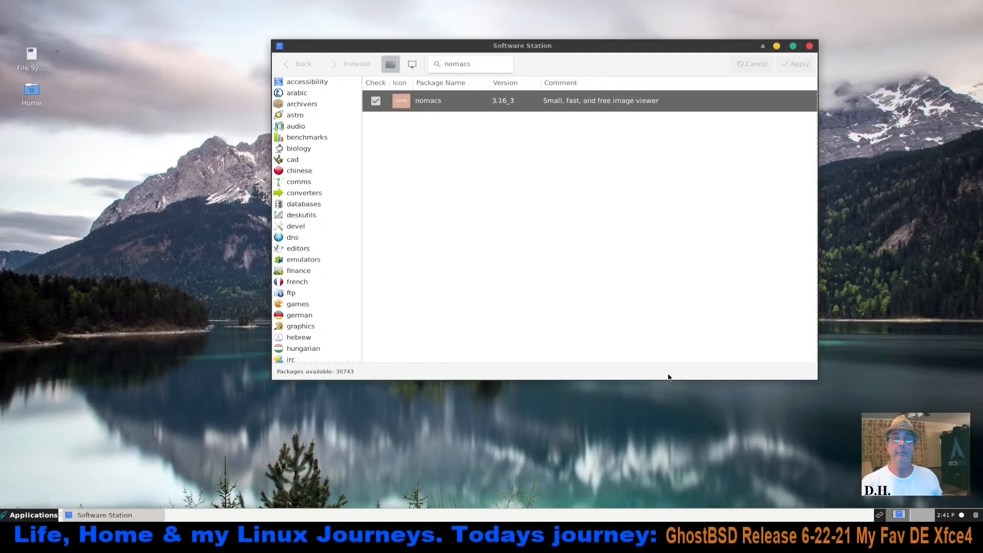
Close Software Station, launch nomacs from the Graphics category, accept English as its language, and close it
{"action": "left_click", "coordinate": [810, 46]}
{"action": "left_click", "coordinate": [31, 515]}
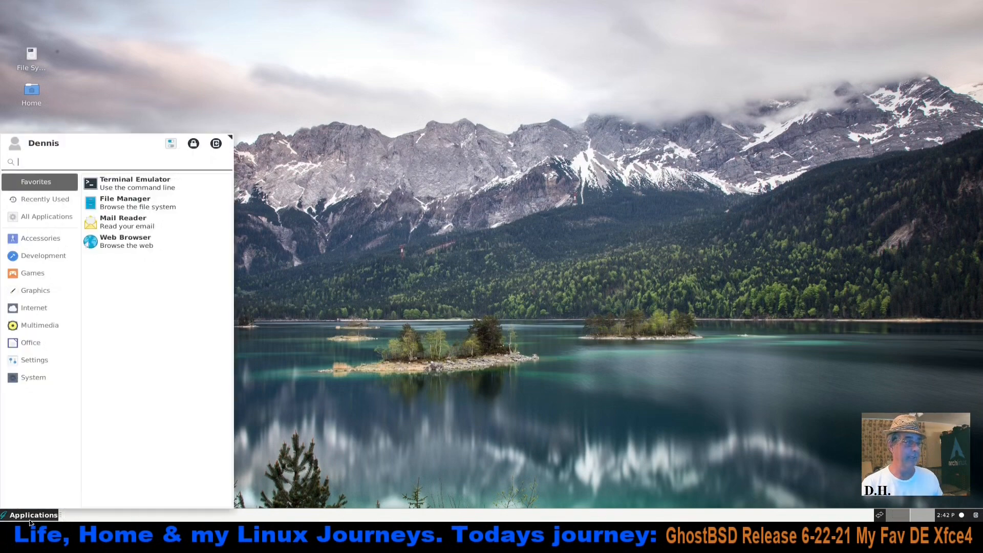
{"action": "left_click", "coordinate": [35, 291]}
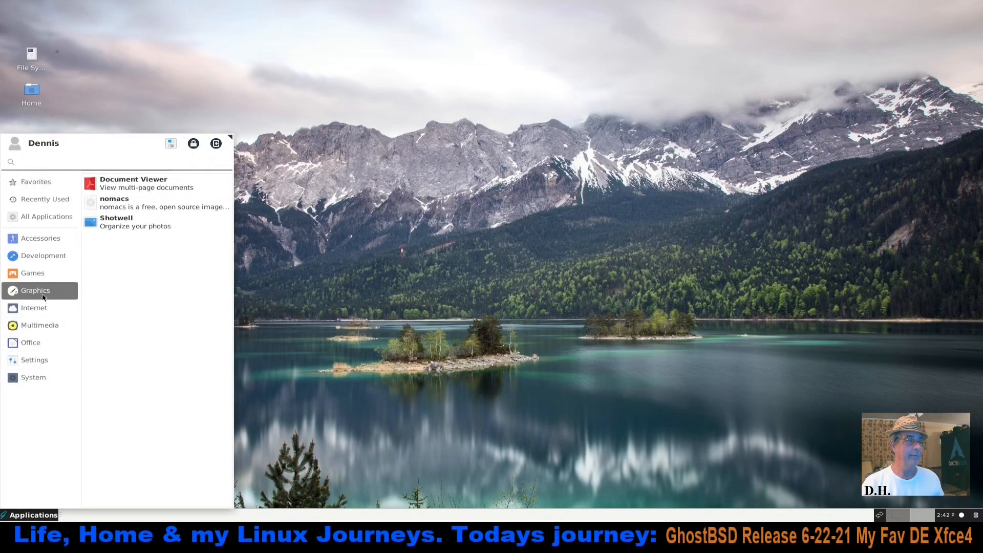
{"action": "left_click", "coordinate": [141, 203]}
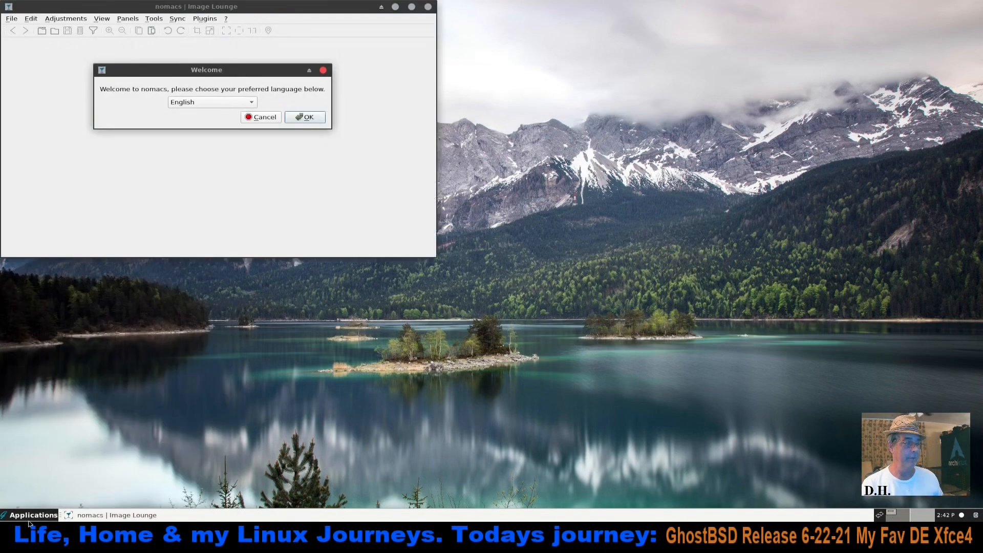
{"action": "left_click", "coordinate": [303, 117]}
{"action": "left_click", "coordinate": [429, 8]}
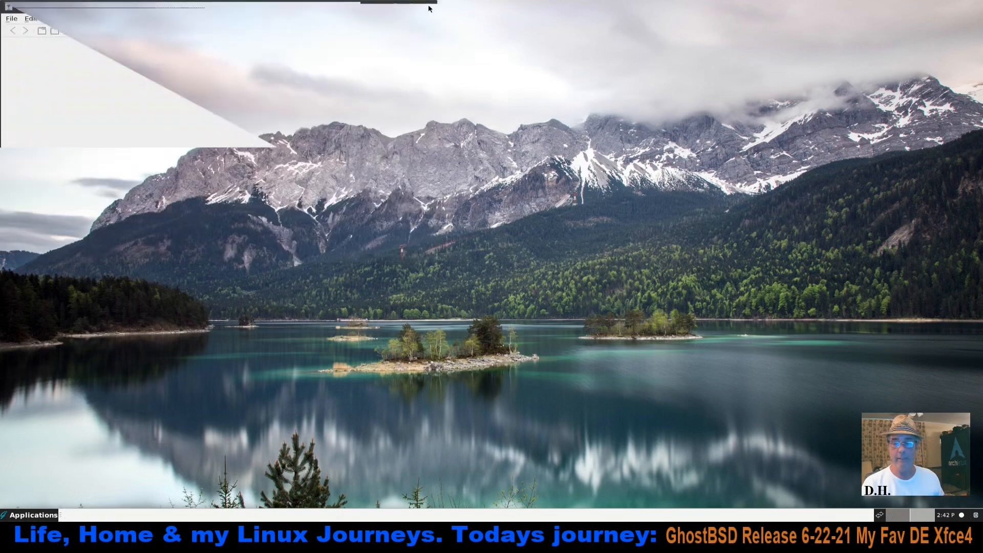
Find the PulseAudio Plugin among the available panel items with a volume search and add it to the panel
{"action": "right_click", "coordinate": [88, 520]}
{"action": "mouse_move", "coordinate": [120, 499]}
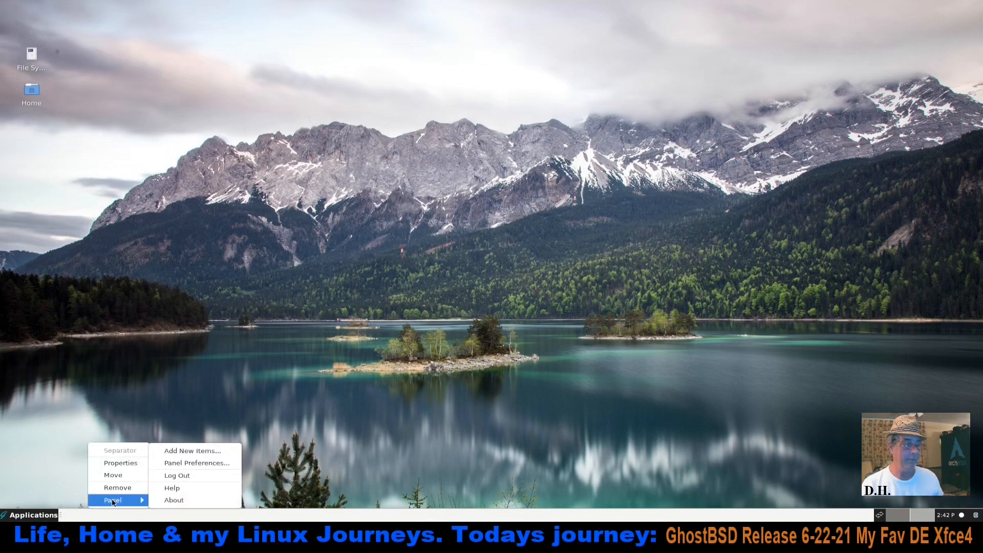
{"action": "left_click", "coordinate": [203, 456]}
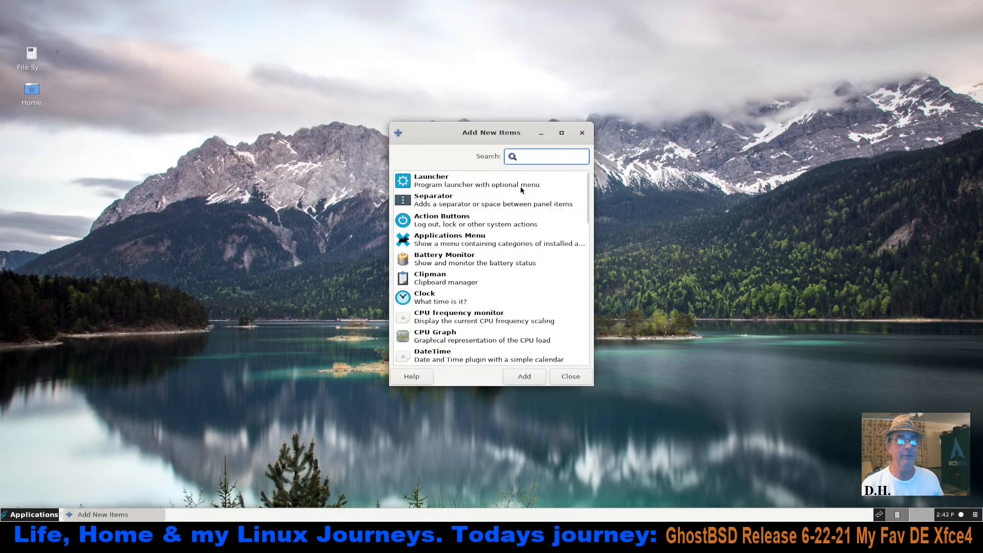
{"action": "type", "text": "volu"}
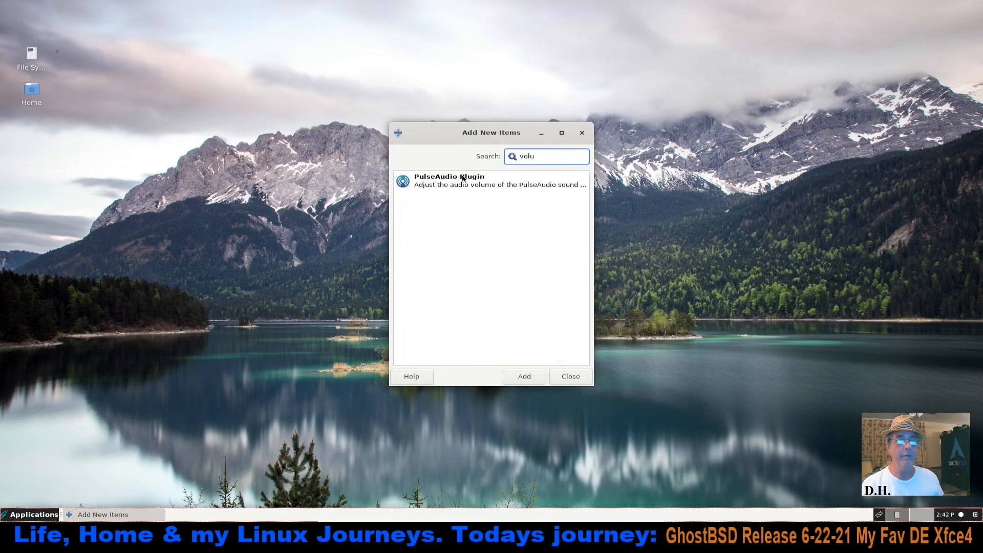
{"action": "left_click", "coordinate": [463, 178]}
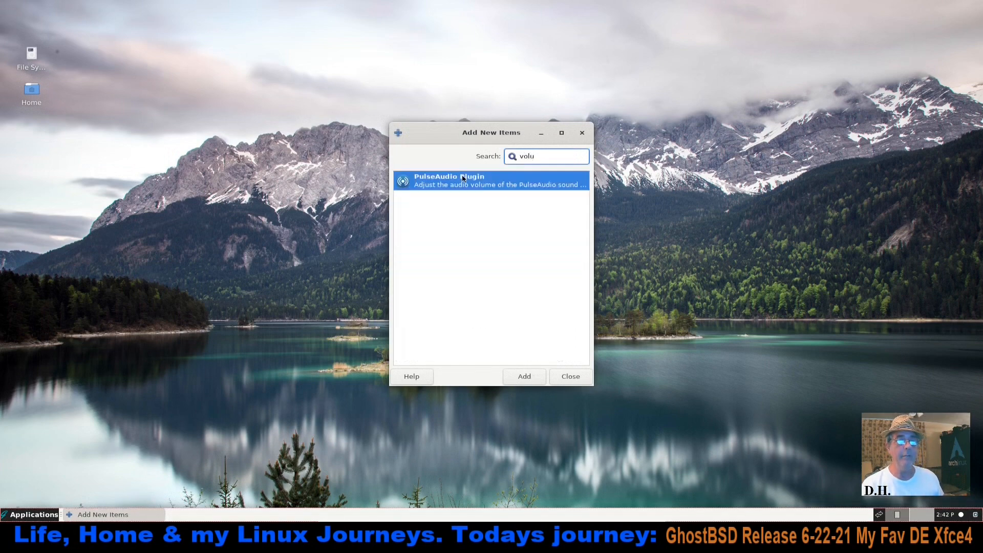
{"action": "left_click", "coordinate": [525, 378]}
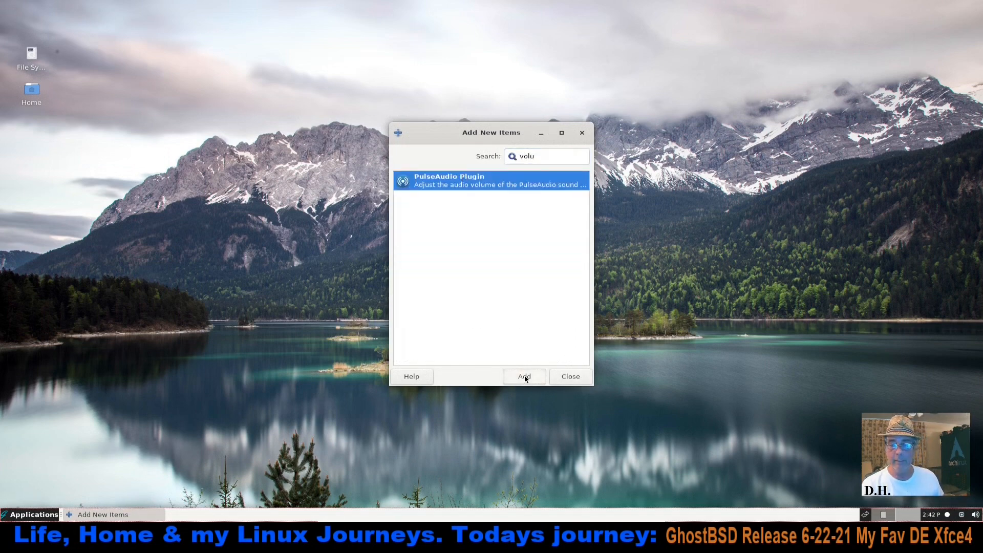
{"action": "left_click", "coordinate": [571, 377]}
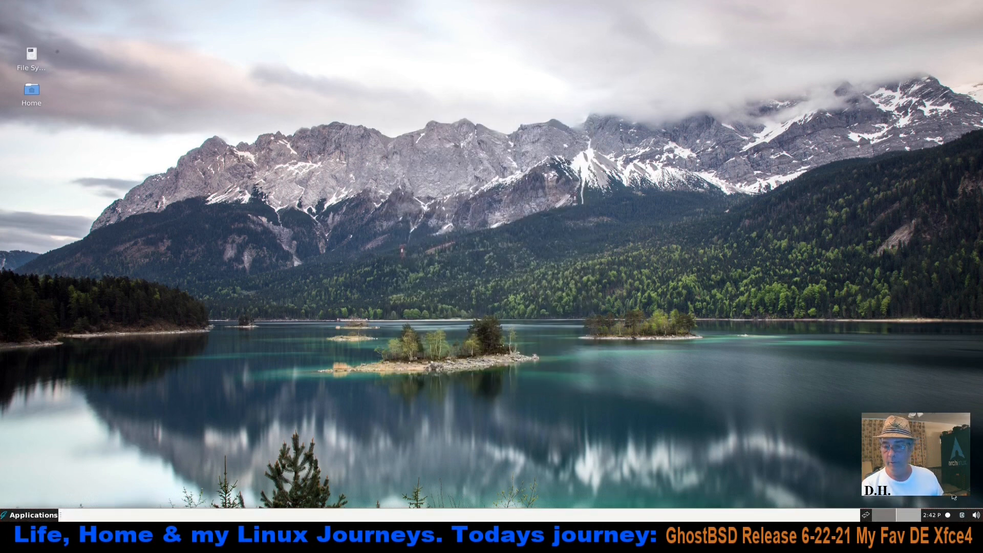
Move the PulseAudio volume plugin on the panel so that it sits just before the clock
{"action": "right_click", "coordinate": [975, 518]}
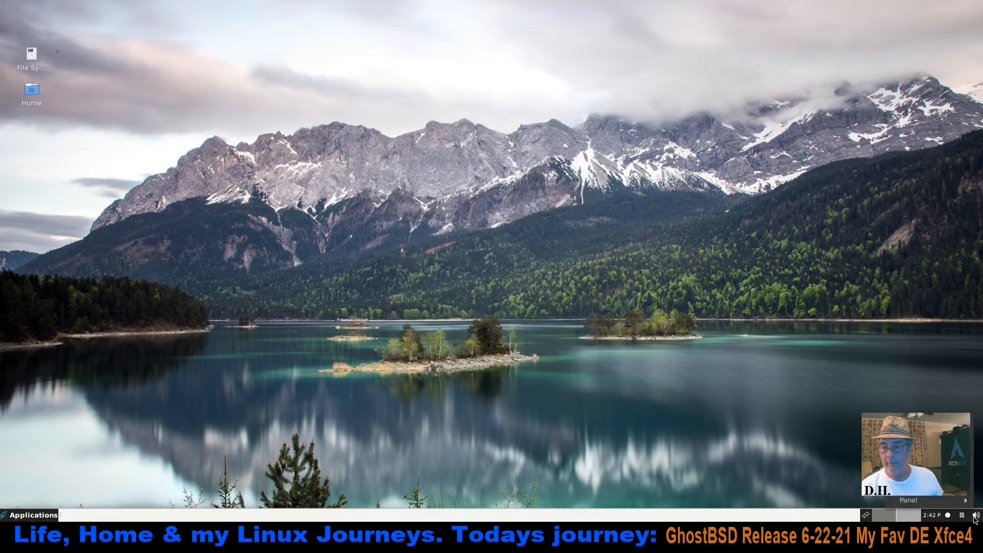
{"action": "left_click", "coordinate": [951, 468]}
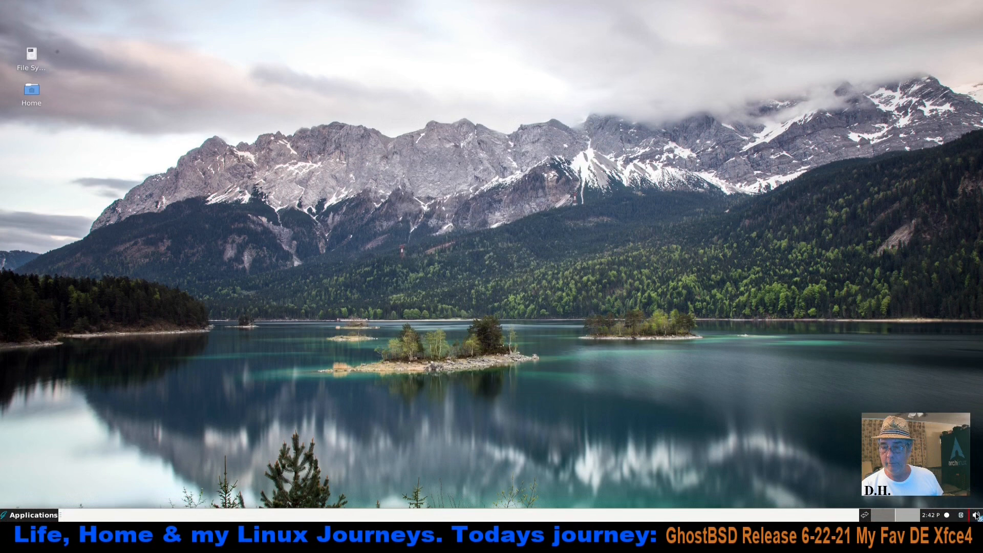
{"action": "left_click", "coordinate": [923, 516]}
Open the audio mixer from the volume plugin and set the /dev/dsp0 output volume to 100%
{"action": "left_click", "coordinate": [928, 516]}
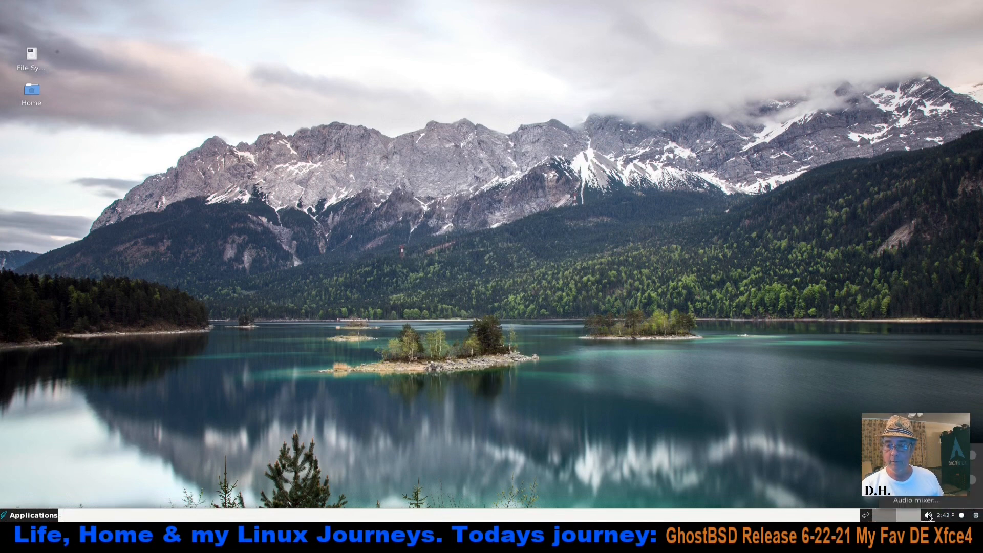
{"action": "left_click", "coordinate": [923, 502]}
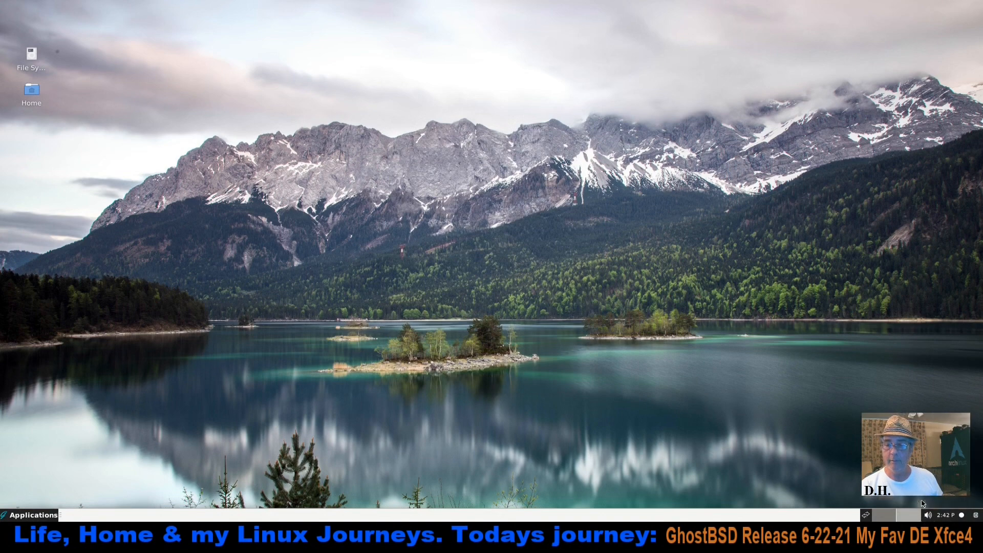
{"action": "left_click_drag", "start_coordinate": [471, 219], "coordinate": [500, 221]}
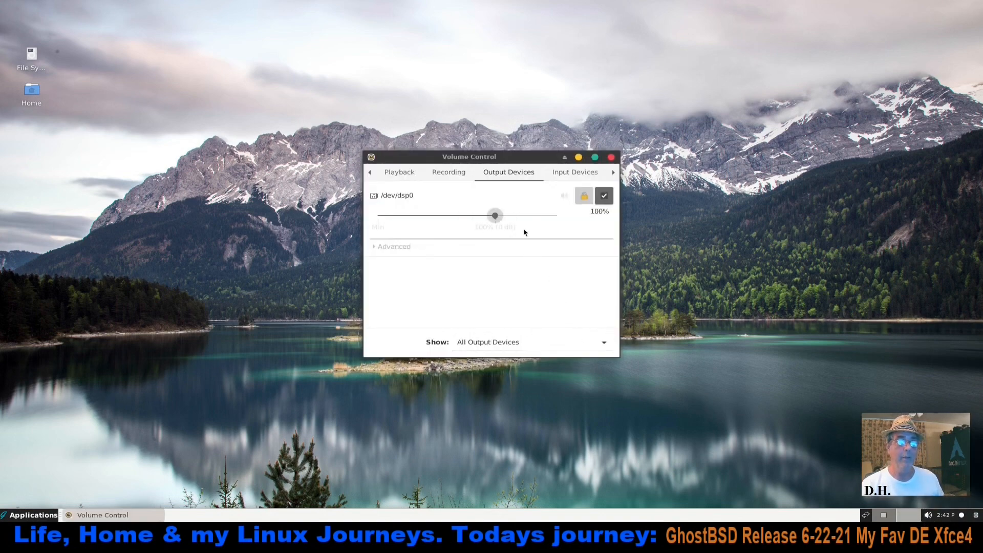
Check the input device and configuration settings in Volume Control and raise the /dev/dsp0 input volume
{"action": "left_click", "coordinate": [574, 172]}
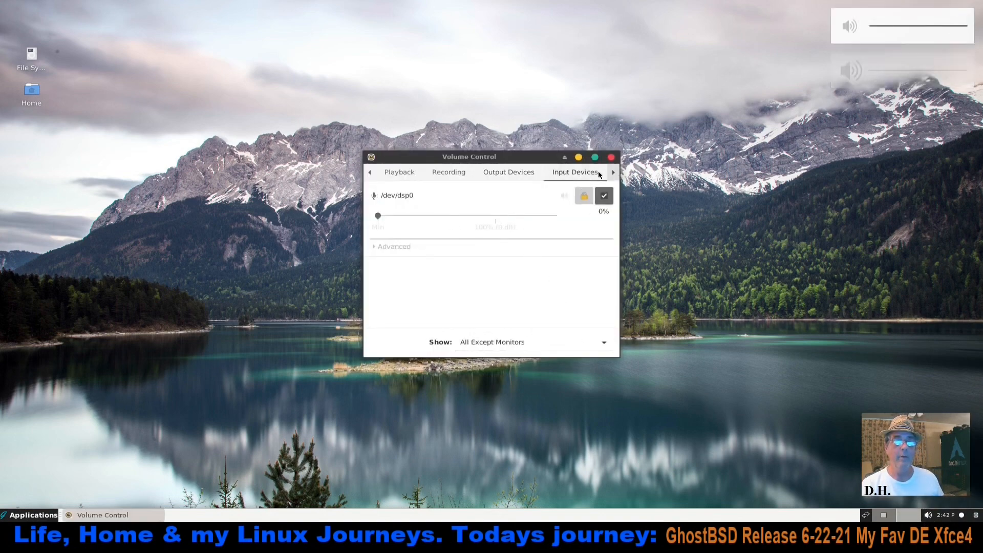
{"action": "left_click", "coordinate": [613, 173]}
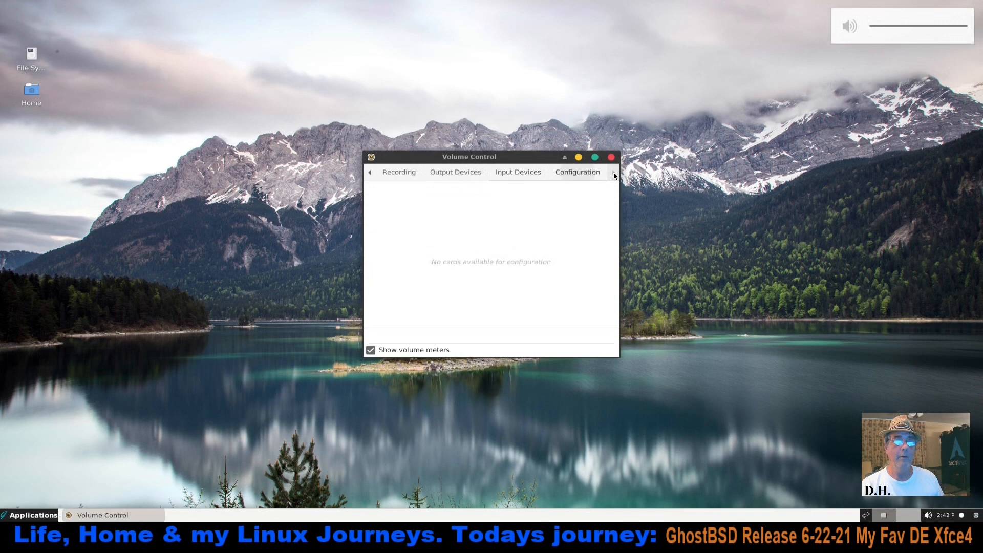
{"action": "left_click", "coordinate": [506, 176]}
{"action": "left_click_drag", "start_coordinate": [377, 216], "coordinate": [446, 216]}
Review the output device, recording and playback settings, and close Volume Control
{"action": "left_click", "coordinate": [455, 172]}
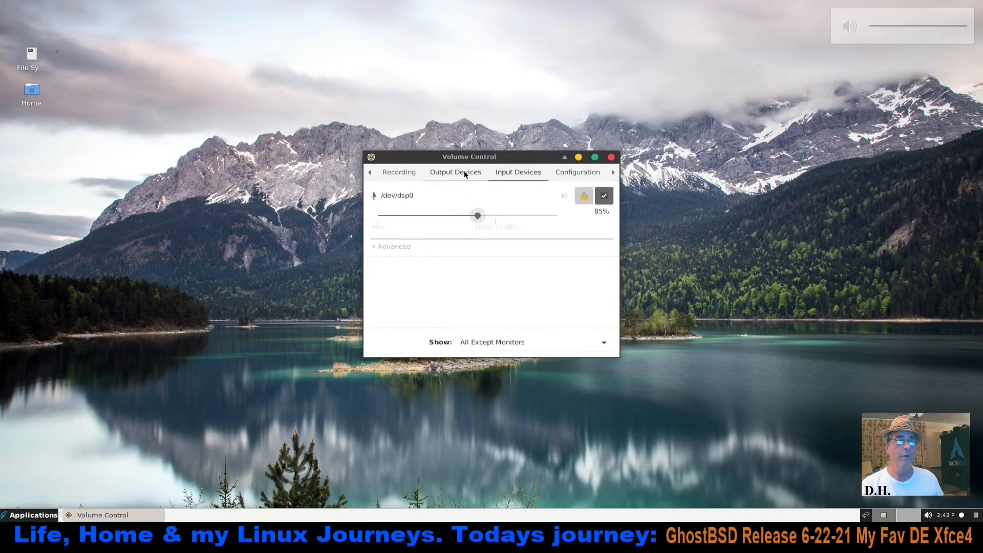
{"action": "left_click", "coordinate": [388, 173]}
{"action": "left_click", "coordinate": [368, 171]}
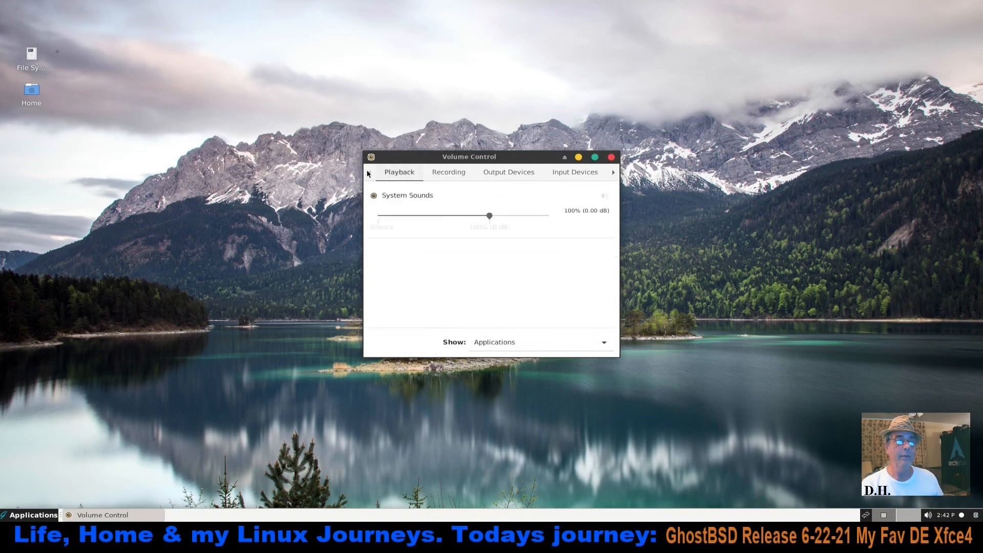
{"action": "left_click", "coordinate": [611, 157]}
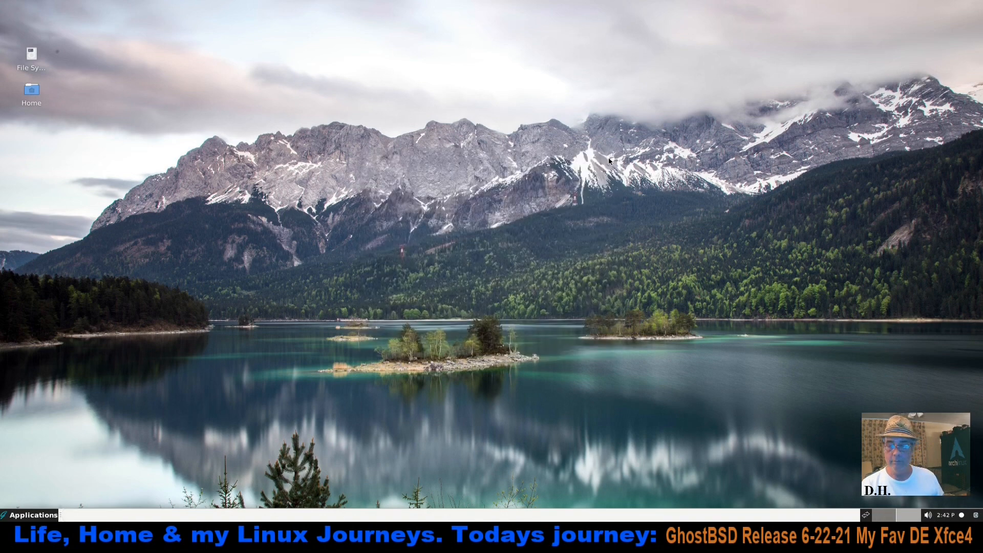
Launch VLC media player from the Multimedia category and accept its privacy policy with metadata network access allowed
{"action": "left_click", "coordinate": [40, 513]}
{"action": "left_click", "coordinate": [59, 326]}
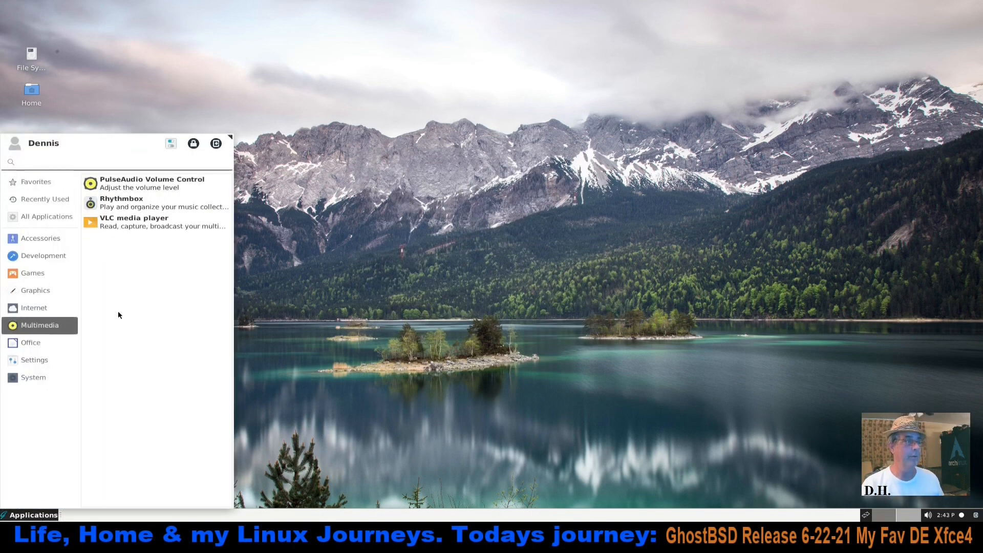
{"action": "left_click", "coordinate": [136, 222]}
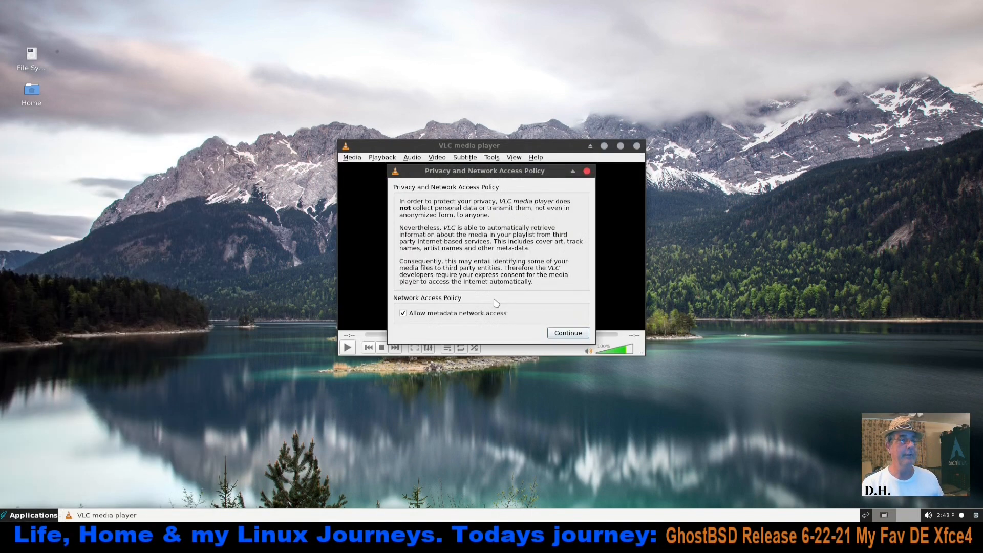
{"action": "left_click", "coordinate": [579, 336]}
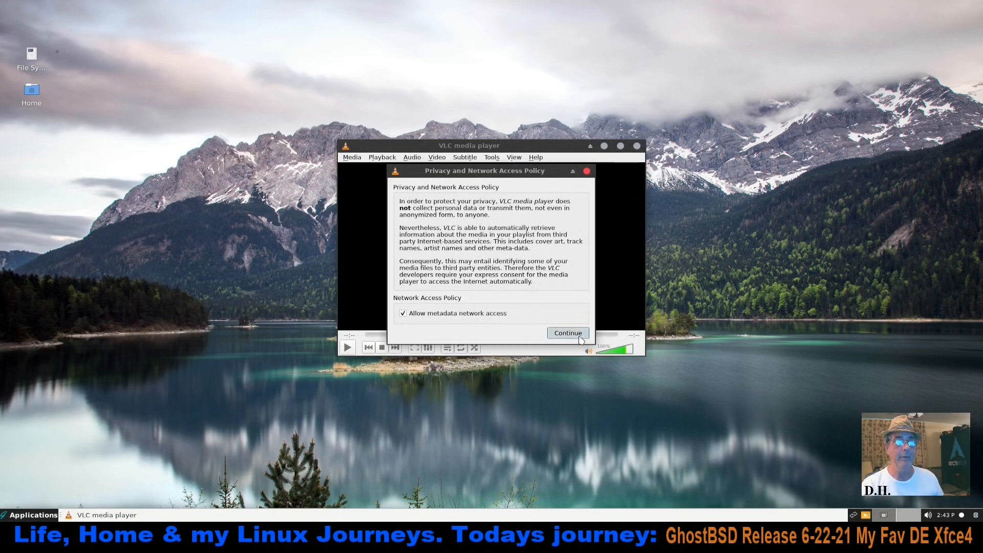
Start adding a file through VLC's Open Multiple Files dialog and browse to the /usr/local/share folder
{"action": "left_click", "coordinate": [352, 157]}
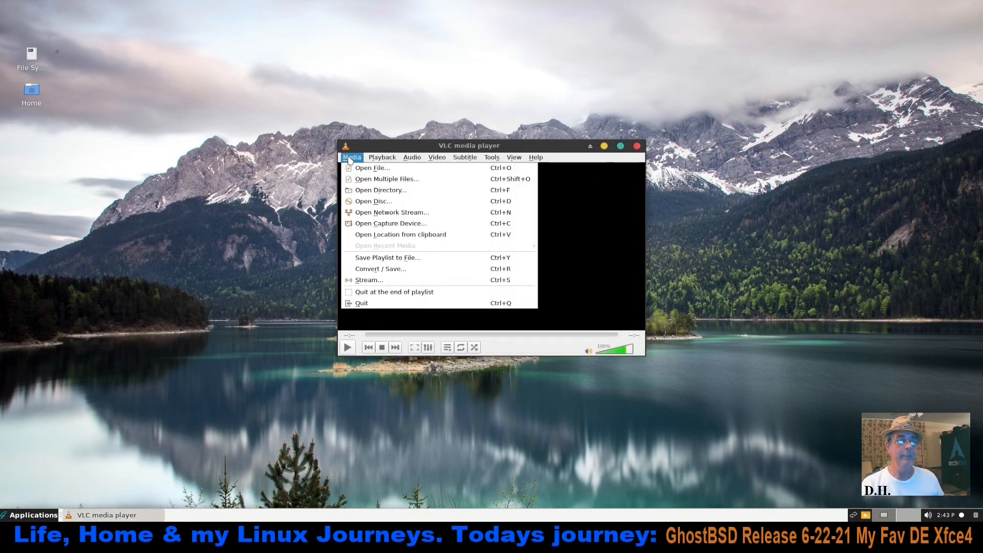
{"action": "left_click", "coordinate": [389, 179]}
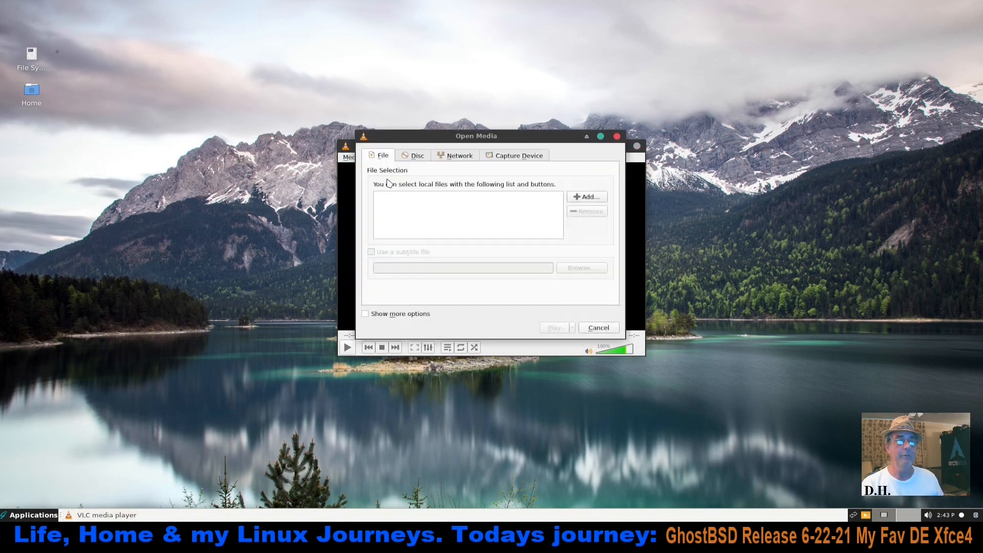
{"action": "left_click", "coordinate": [599, 201]}
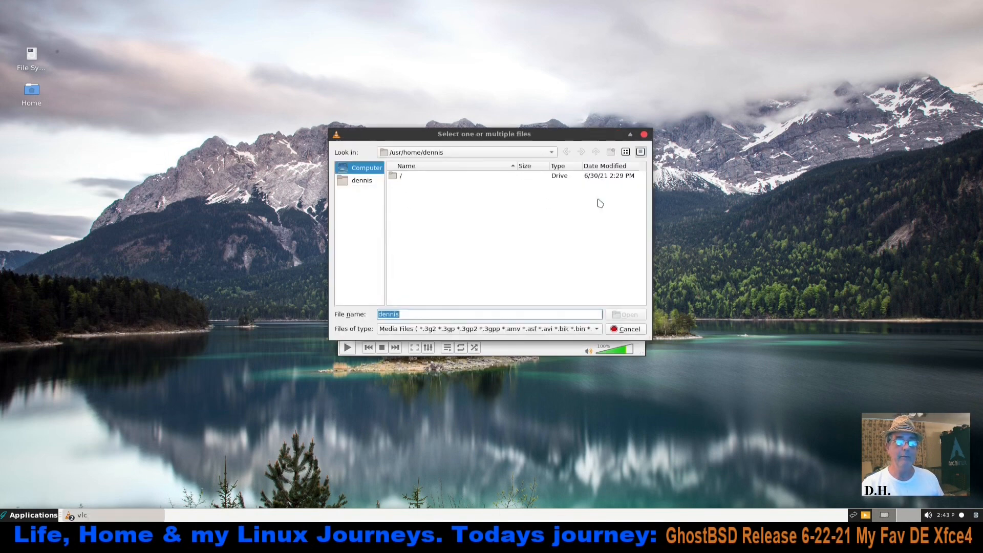
{"action": "double_click", "coordinate": [399, 178]}
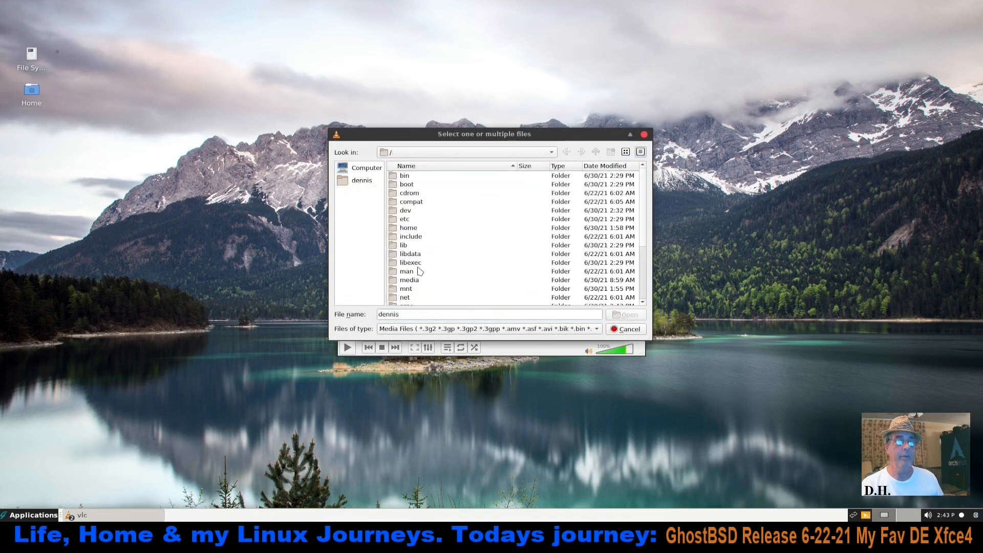
{"action": "scroll", "coordinate": [420, 271], "scroll_direction": "down", "scroll_amount": 3}
{"action": "double_click", "coordinate": [414, 283]}
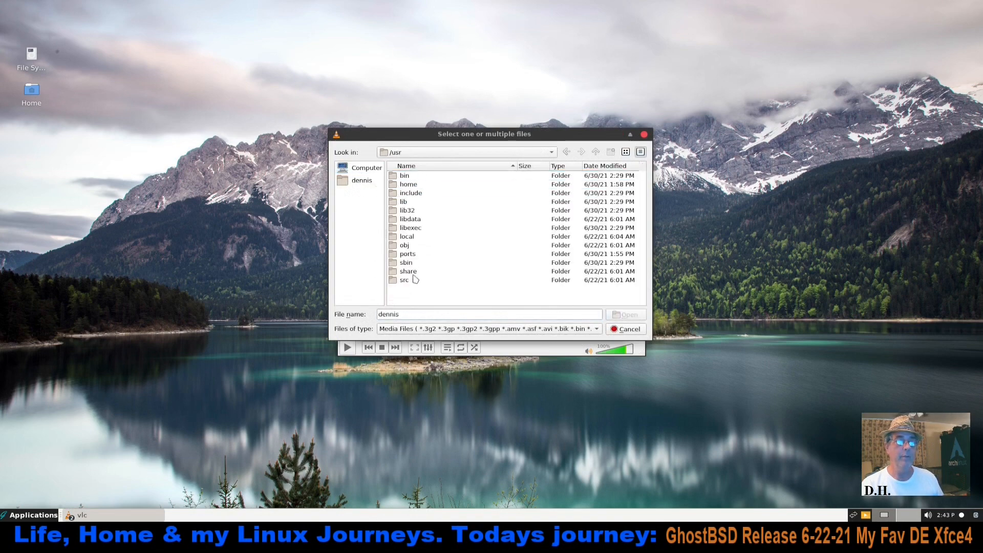
{"action": "left_click", "coordinate": [412, 239]}
{"action": "double_click", "coordinate": [412, 239]}
{"action": "double_click", "coordinate": [416, 280]}
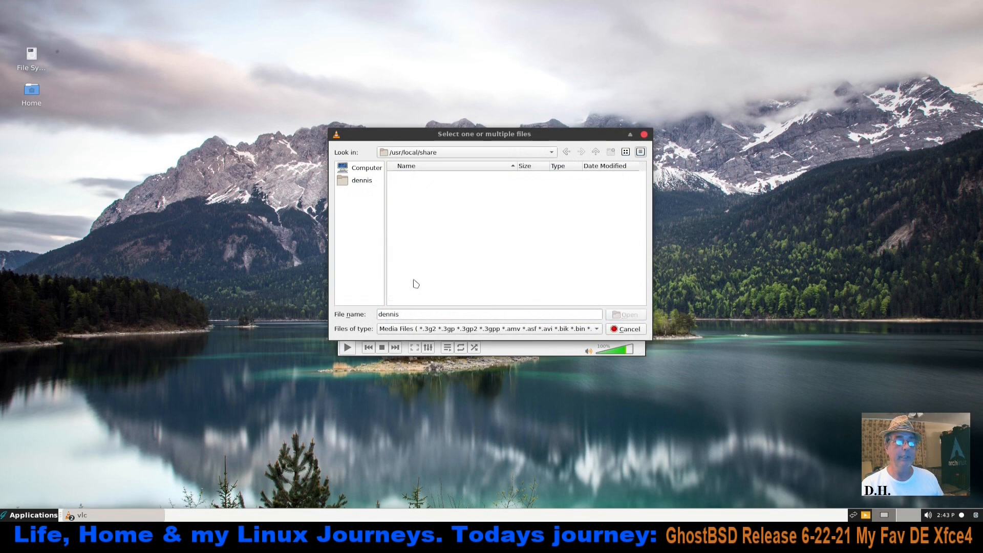
Add dummy-message.wav from the sounds/speech-dispatcher folder to the file selection and play it
{"action": "scroll", "coordinate": [477, 256], "scroll_direction": "down", "scroll_amount": 12}
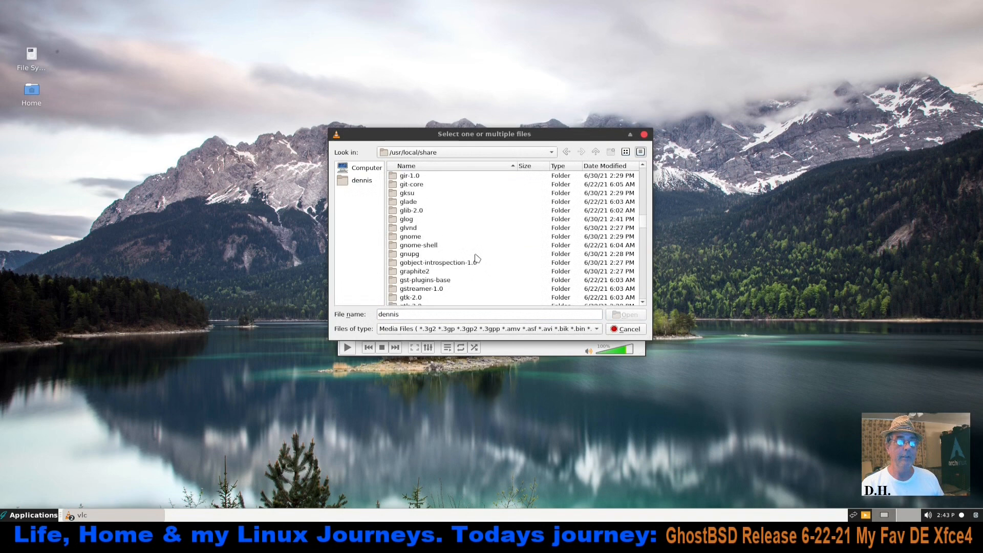
{"action": "scroll", "coordinate": [477, 259], "scroll_direction": "down", "scroll_amount": 12}
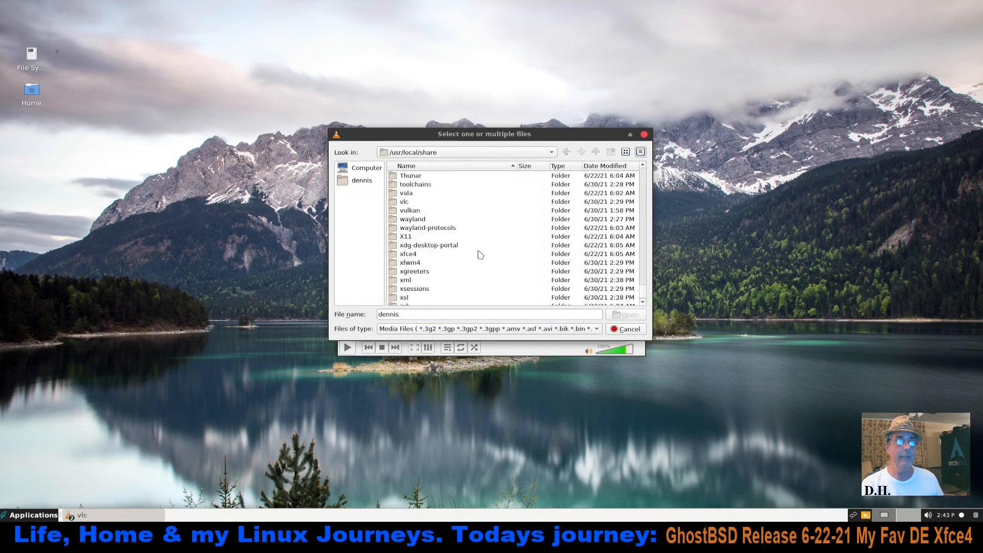
{"action": "left_click", "coordinate": [480, 255]}
{"action": "scroll", "coordinate": [480, 255], "scroll_direction": "up", "scroll_amount": 2}
{"action": "left_click_drag", "start_coordinate": [464, 232], "coordinate": [481, 253]}
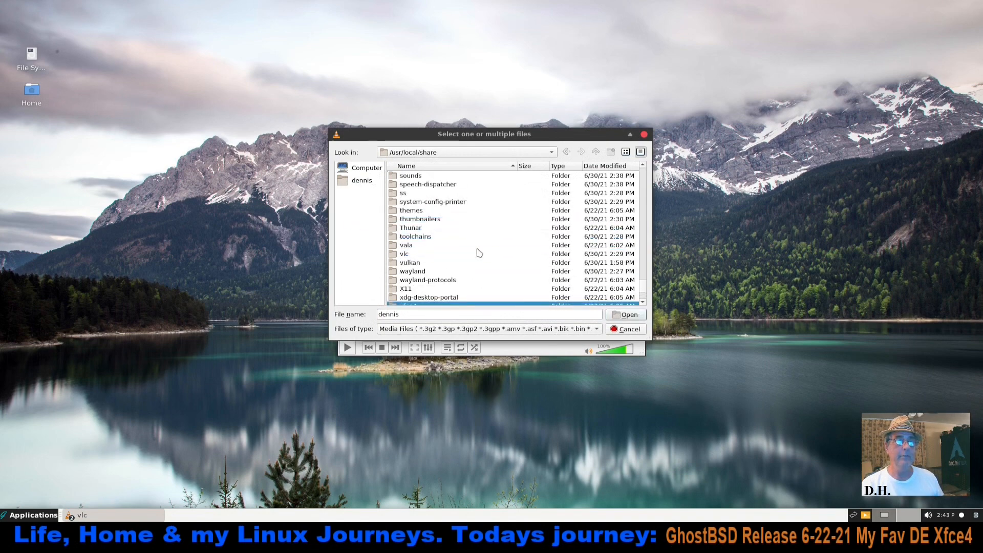
{"action": "double_click", "coordinate": [416, 176]}
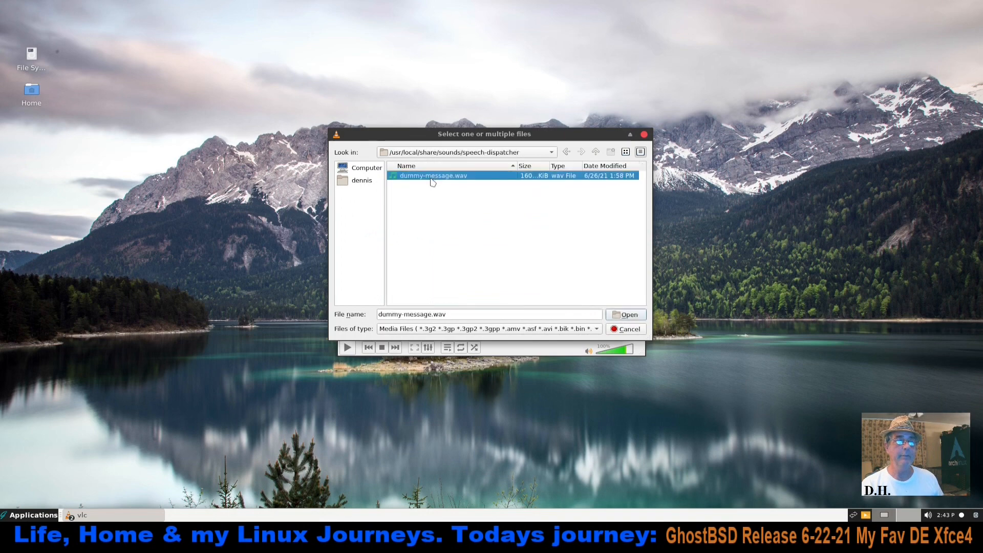
{"action": "left_click", "coordinate": [635, 315]}
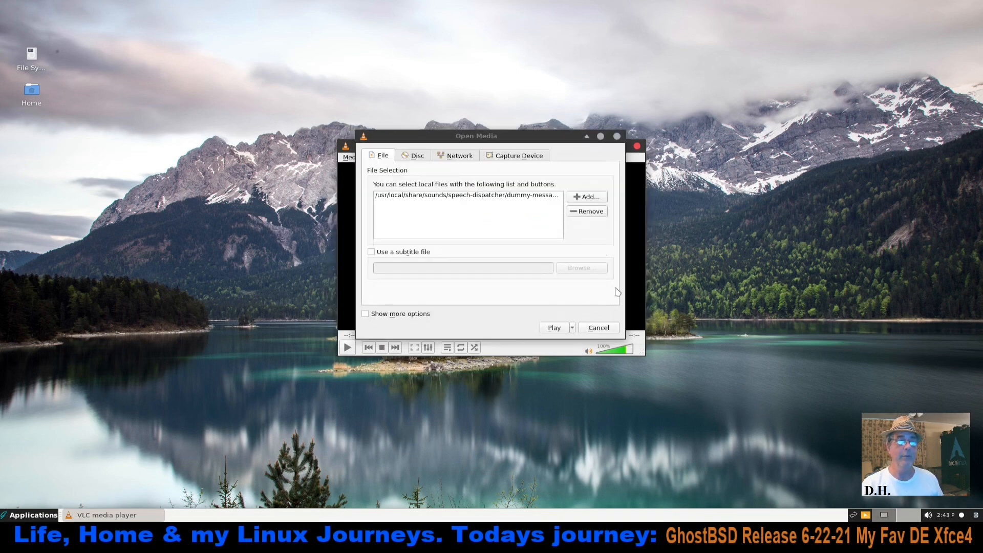
{"action": "left_click", "coordinate": [562, 328]}
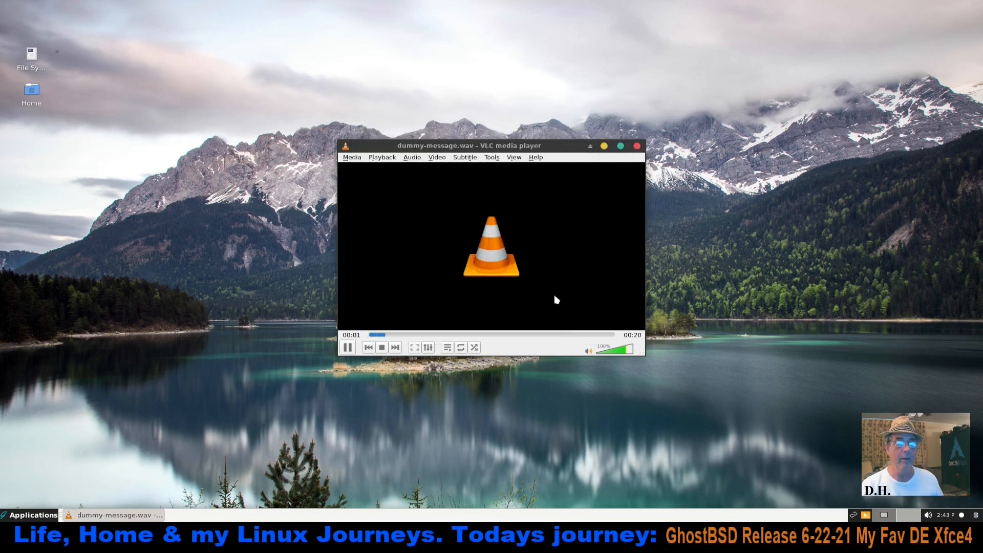
Enlarge the VLC window and replay dummy-message.wav from the beginning before closing the player
{"action": "left_click_drag", "start_coordinate": [643, 351], "coordinate": [697, 383]}
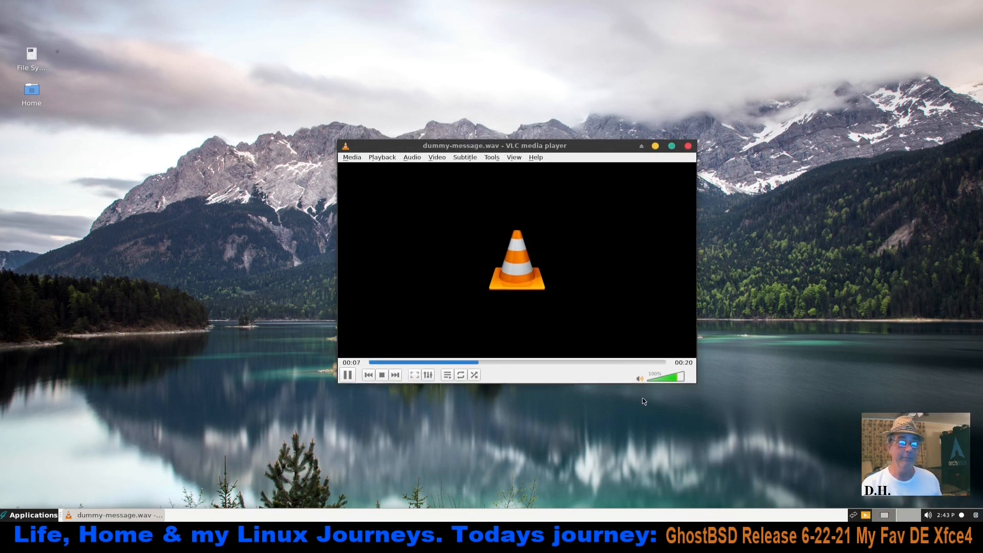
{"action": "left_click", "coordinate": [368, 377]}
{"action": "left_click", "coordinate": [347, 375]}
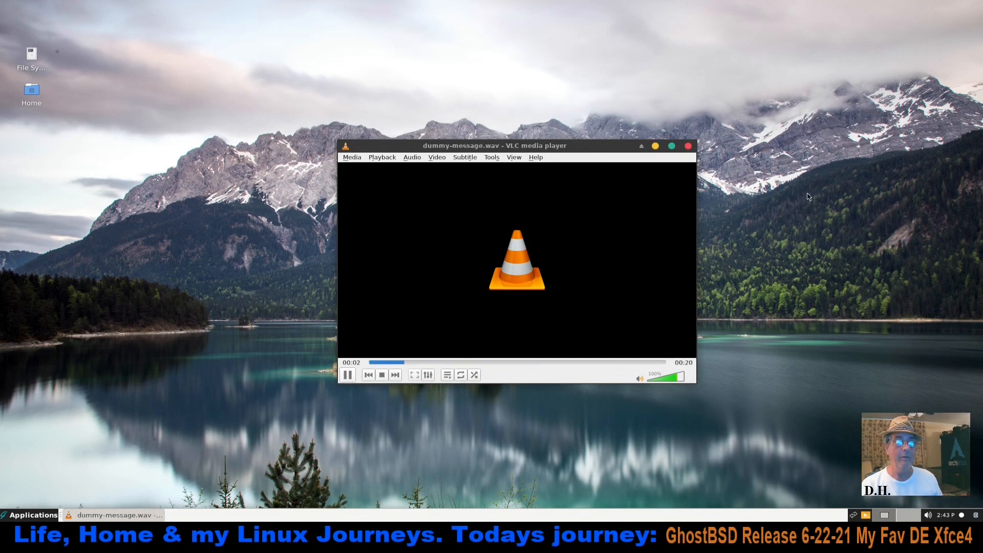
{"action": "left_click", "coordinate": [689, 146]}
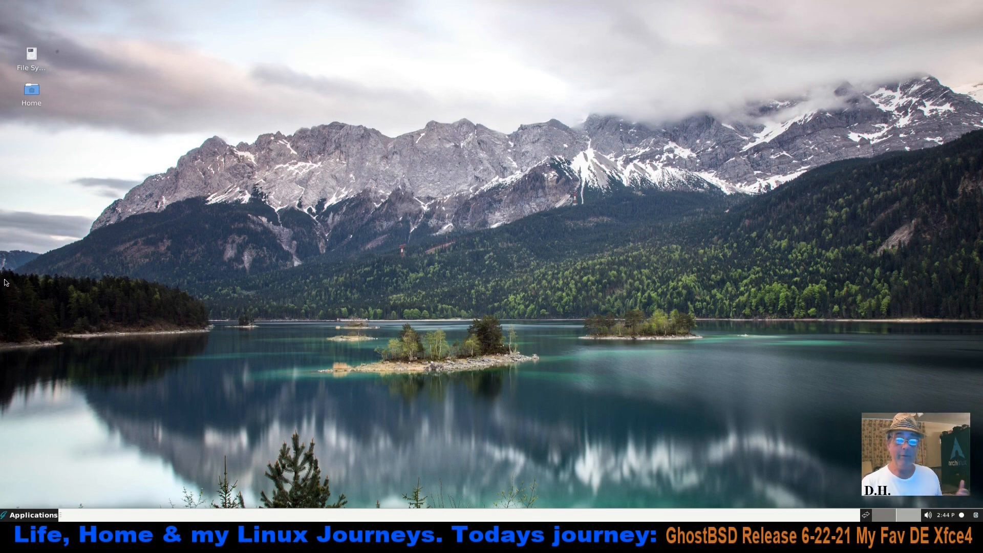
Shorten the applications menu so that it fits closely around its category list, and close it
{"action": "left_click", "coordinate": [34, 515]}
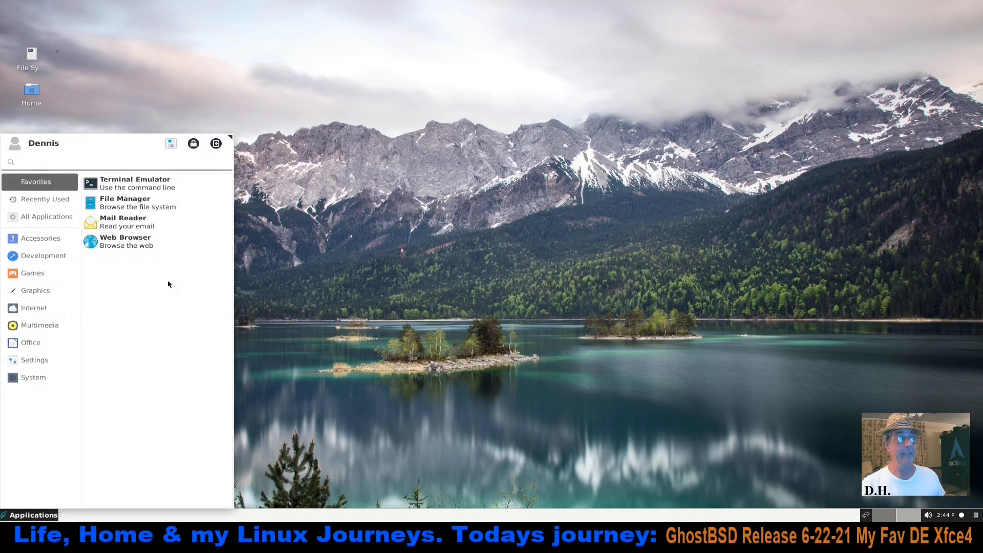
{"action": "left_click", "coordinate": [455, 312]}
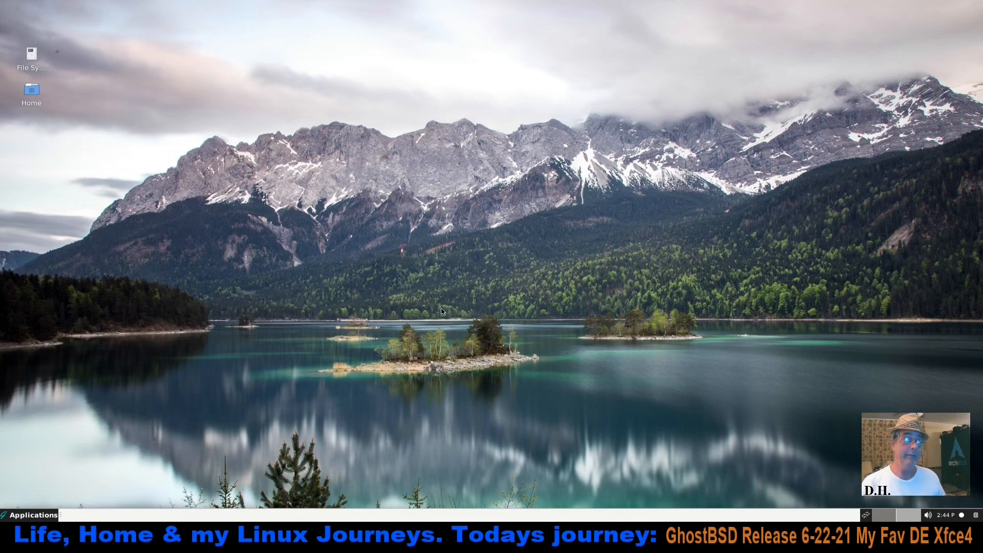
{"action": "left_click", "coordinate": [32, 516]}
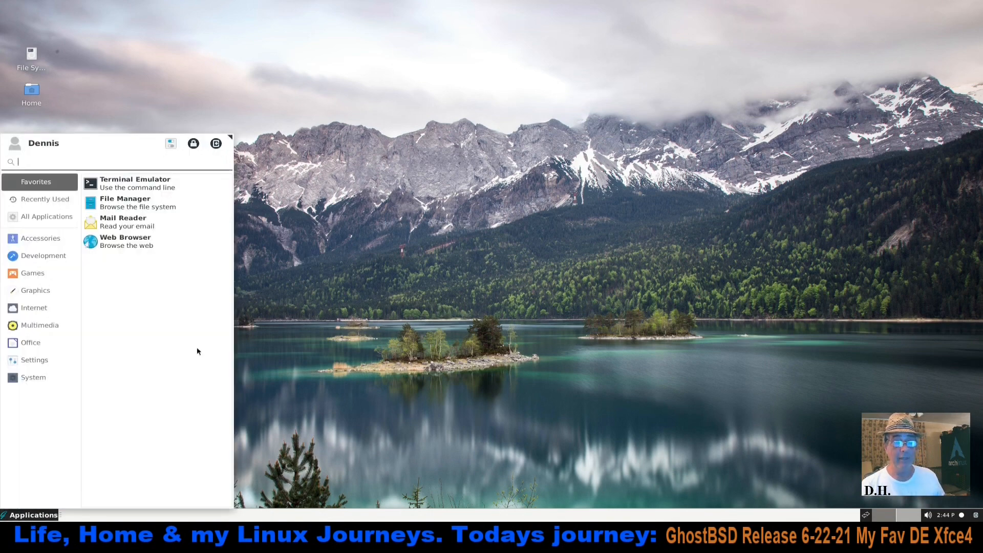
{"action": "left_click_drag", "start_coordinate": [228, 138], "coordinate": [224, 243]}
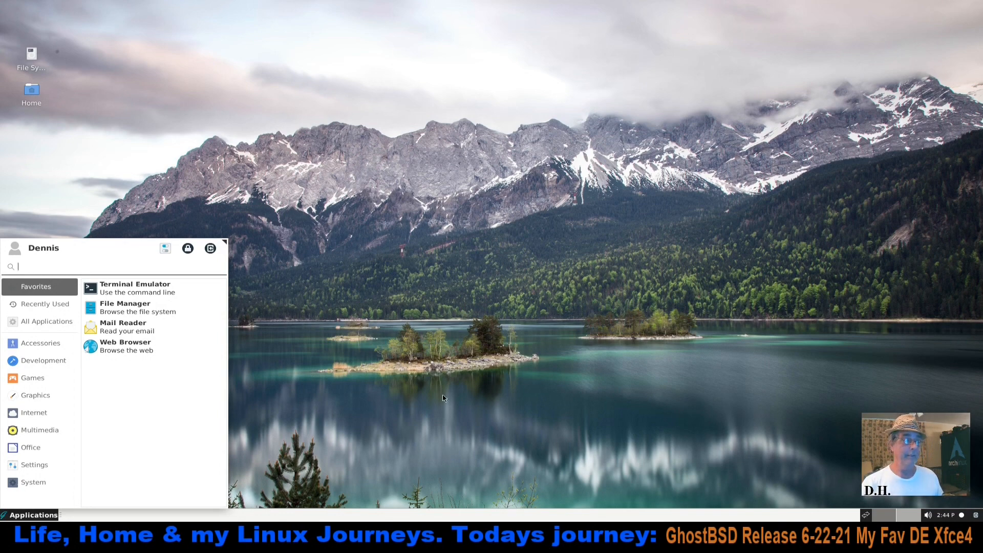
{"action": "left_click", "coordinate": [358, 372]}
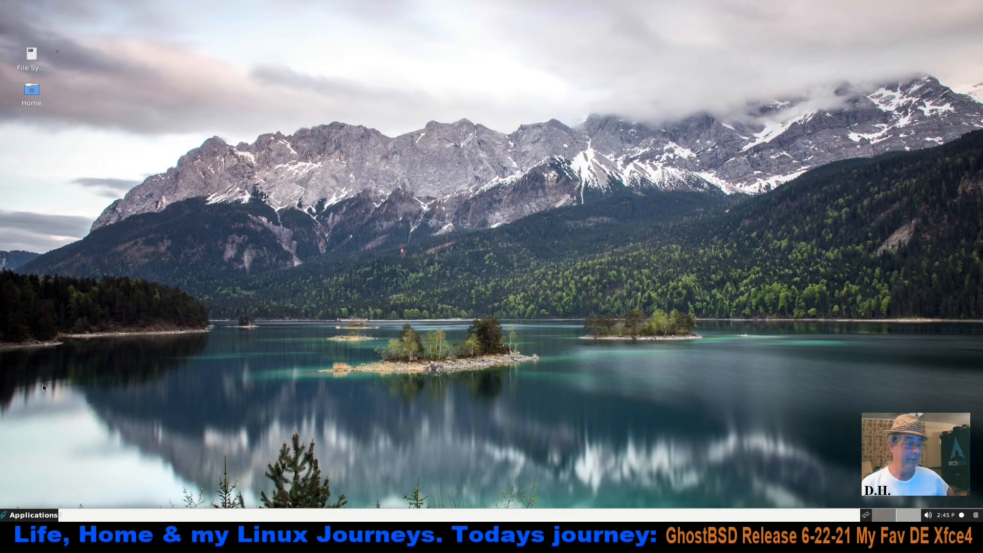
Open the Settings manager to view the Personal, Hardware and System categories, and close it
{"action": "left_click", "coordinate": [21, 519]}
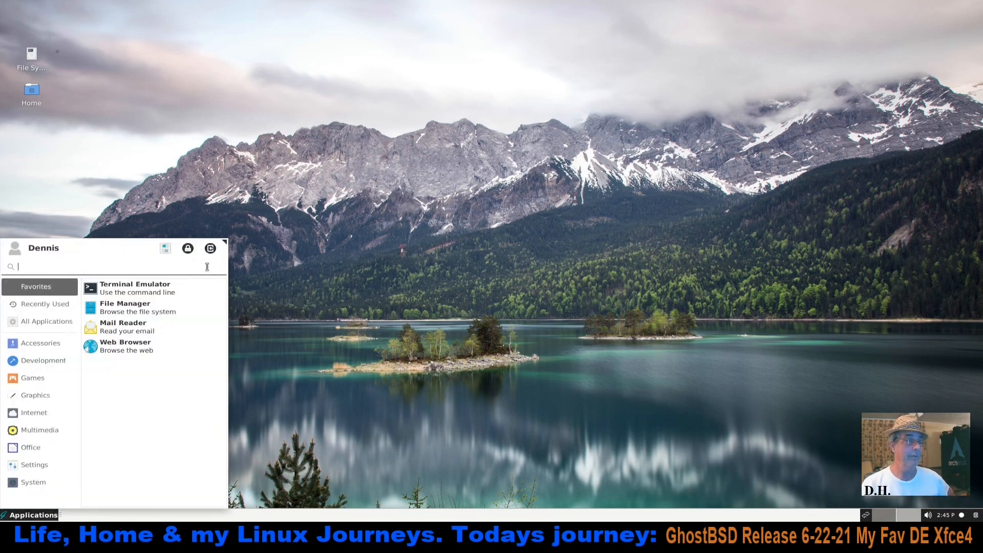
{"action": "left_click", "coordinate": [167, 253]}
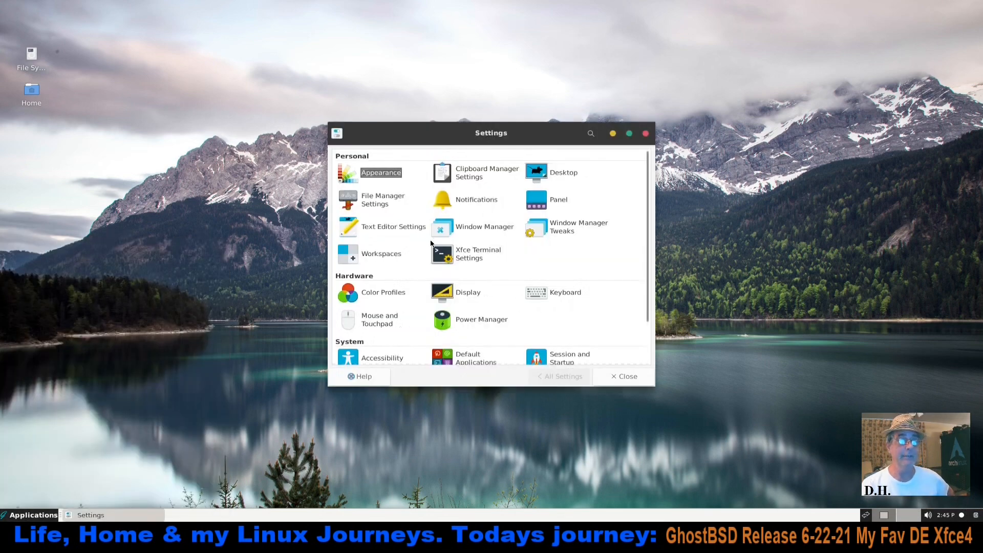
{"action": "left_click", "coordinate": [645, 133]}
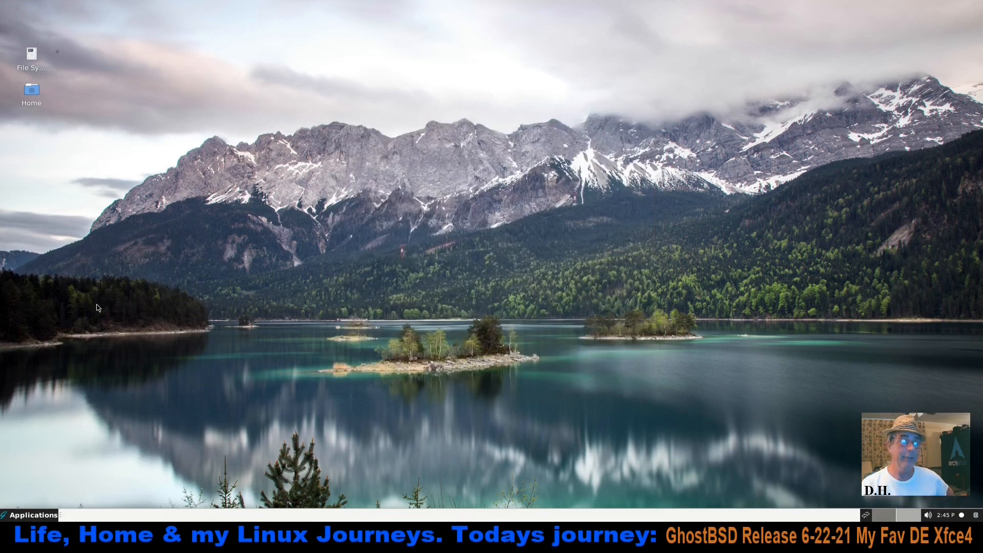
Shut down the GhostBSD system from the log-out dialog without saving the session for future logins
{"action": "left_click", "coordinate": [36, 515]}
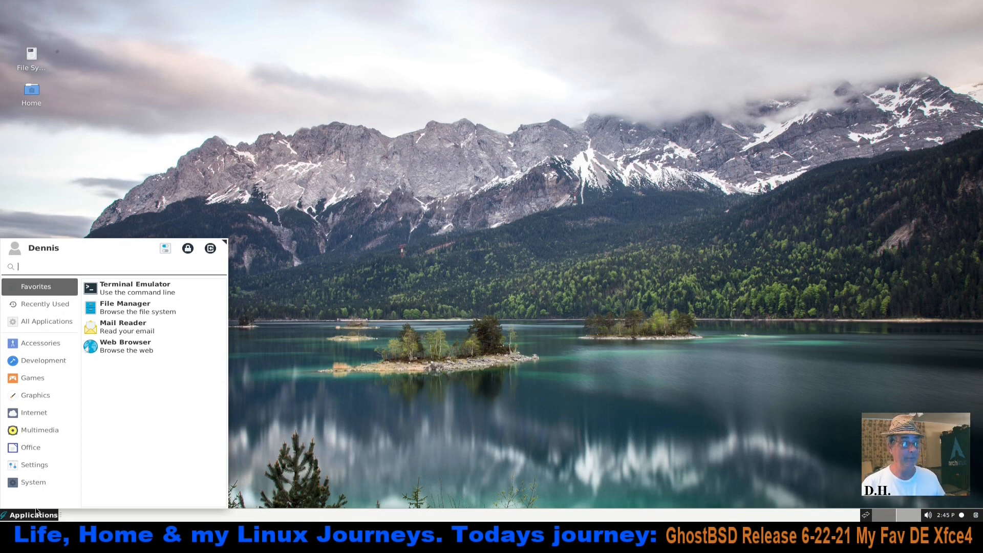
{"action": "left_click", "coordinate": [210, 249]}
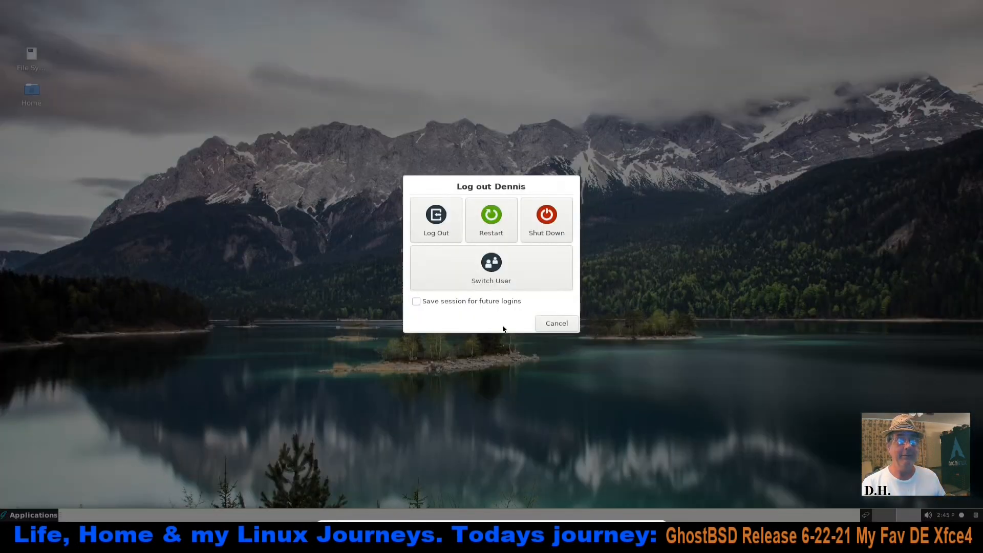
{"action": "left_click", "coordinate": [546, 221]}
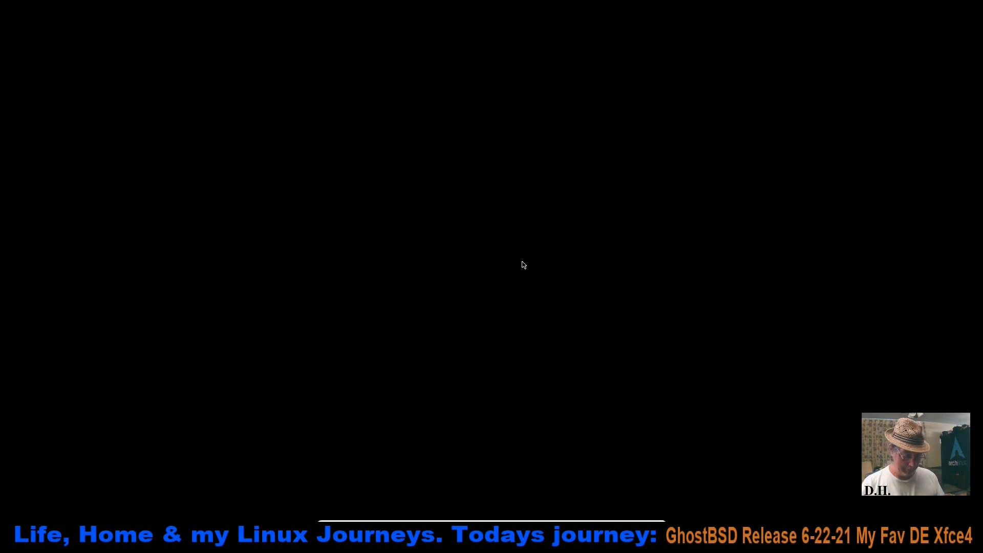